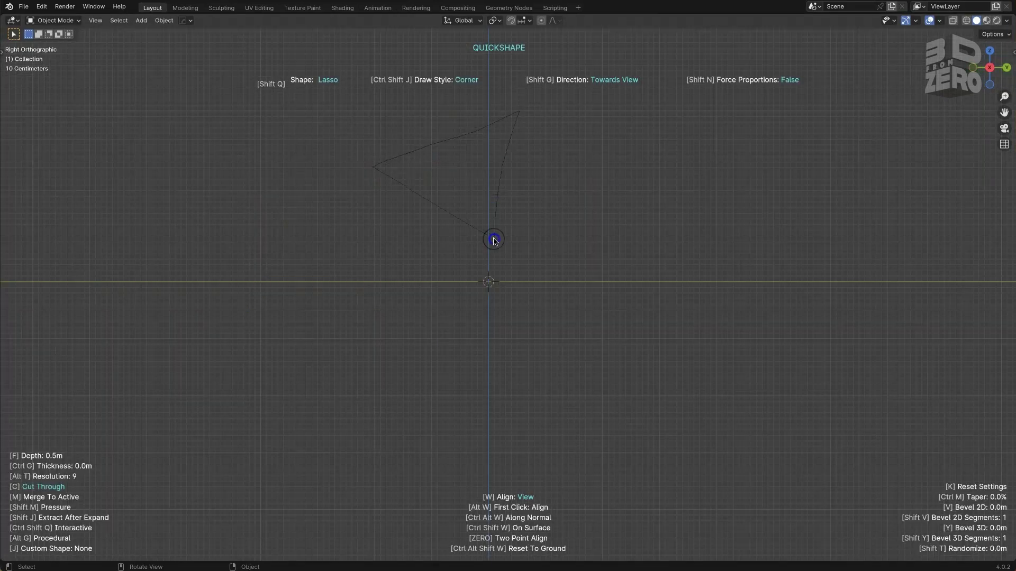
Draw a head and a small neck block as lasso QuickShapes, then widen the head block along the global X axis
left_click_drag(353, 184, 353, 183)
left_click(454, 276)
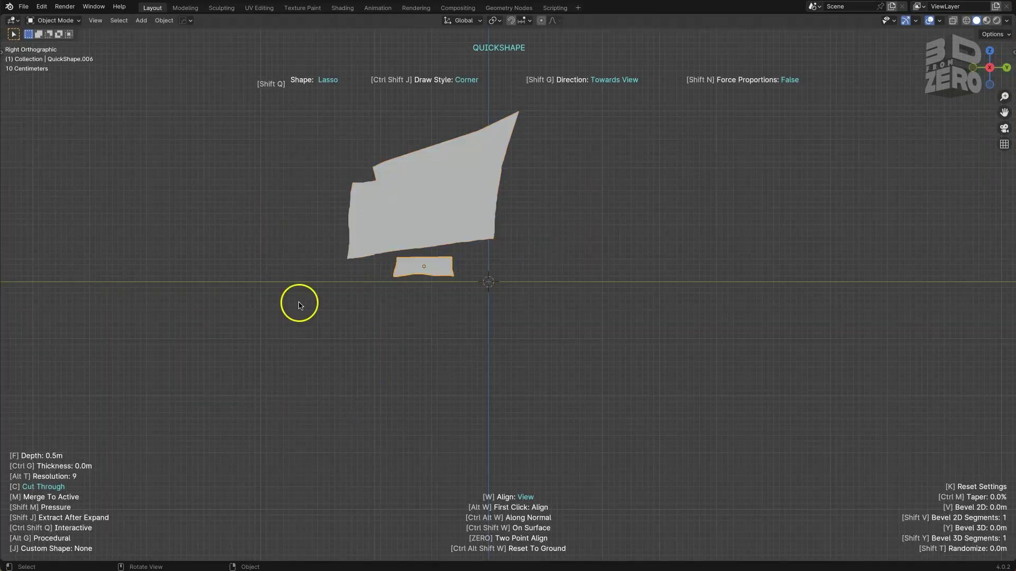
key("s")
key("x")
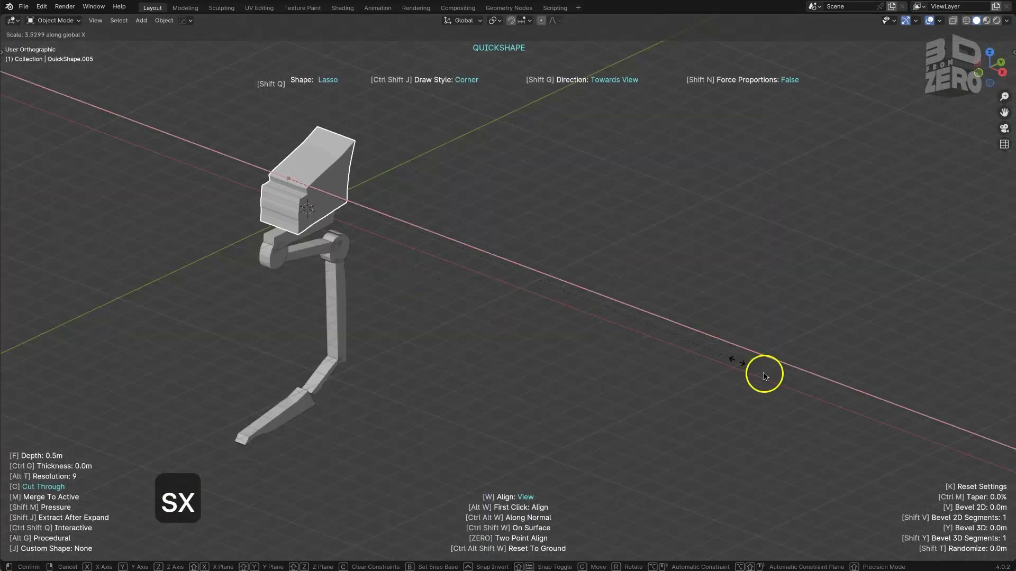
left_click(221, 192)
key("b")
left_click_drag(233, 182, 386, 443)
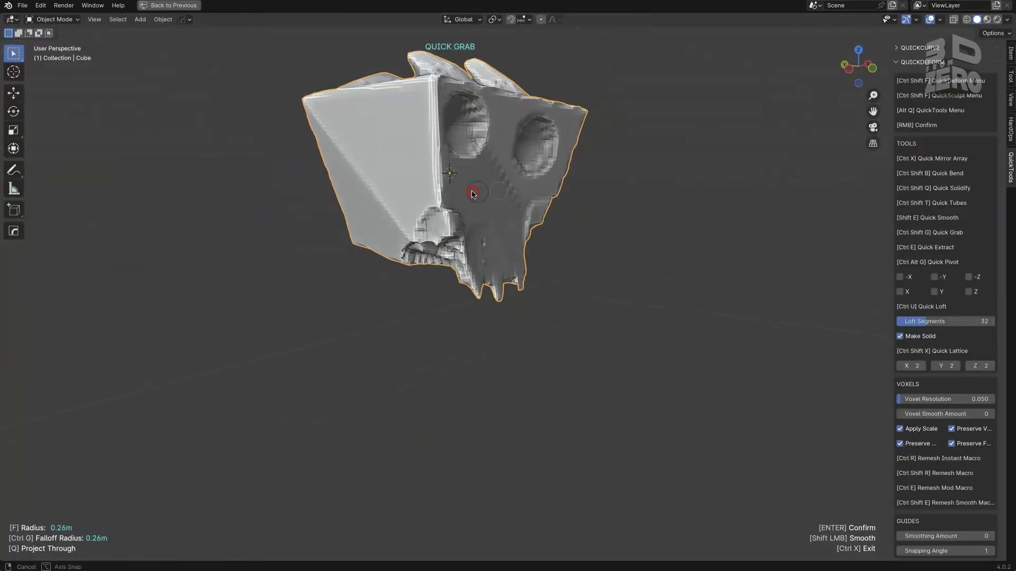
middle_click_drag(349, 275, 418, 273)
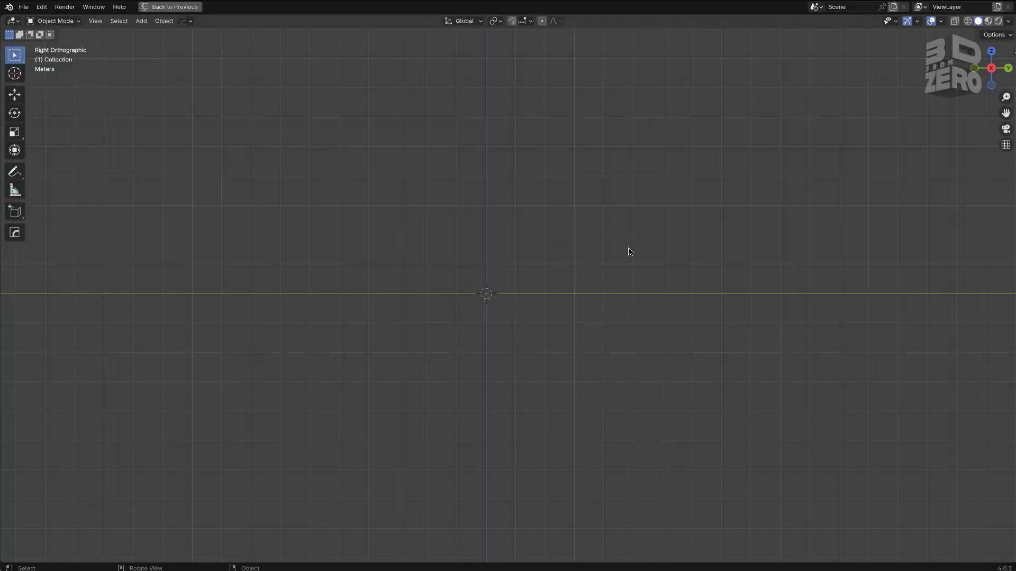
Sketch the seated rider's head, back, lower leg and foot with QuickCurve in the right view, undoing one stray stroke
key("ctrl+f")
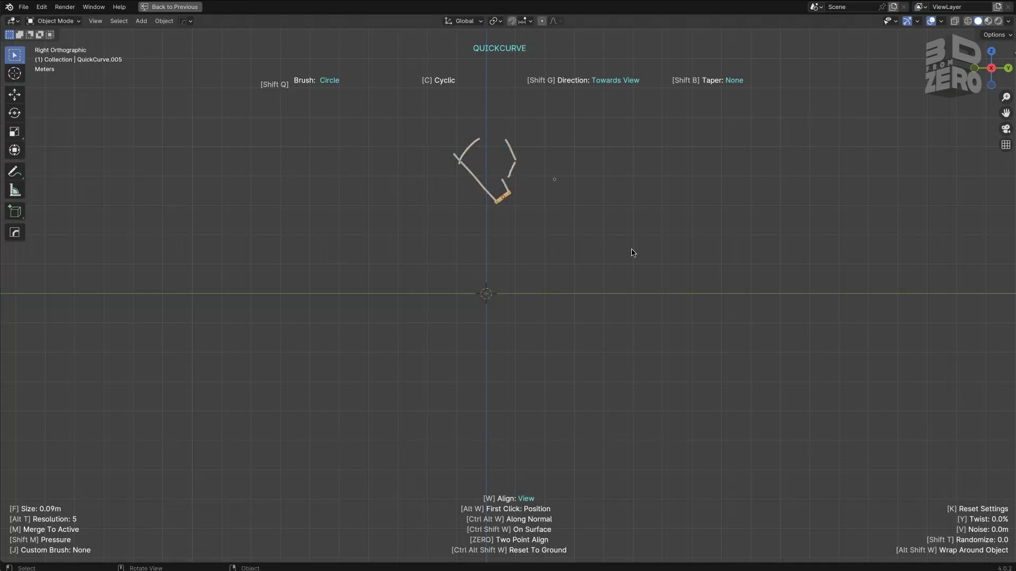
mouse_move(583, 219)
left_mouse_down()
mouse_move(625, 290)
mouse_move(524, 369)
mouse_move(497, 405)
left_mouse_up()
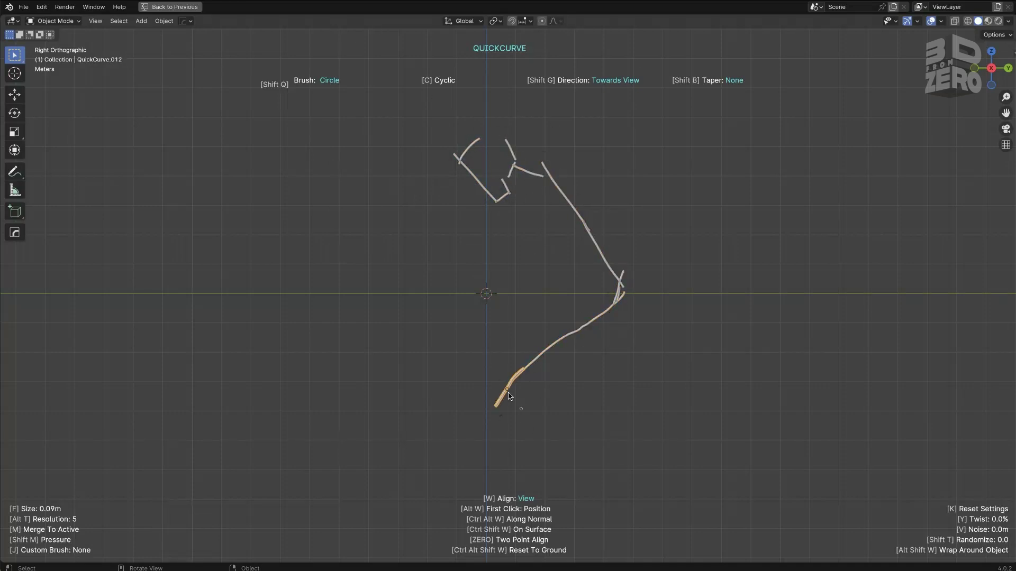
left_click_drag(494, 369, 584, 466)
mouse_move(479, 391)
left_mouse_down()
mouse_move(576, 480)
mouse_move(589, 468)
left_mouse_up()
key("super+z")
left_click_drag(524, 471, 576, 455)
Sketch the rider's shoulder, arm, hand, thigh, knee and front torso line with QuickCurve
left_click_drag(542, 190, 500, 265)
mouse_move(484, 252)
left_mouse_down()
mouse_move(390, 277)
mouse_move(407, 293)
left_mouse_up()
left_click_drag(421, 274, 438, 284)
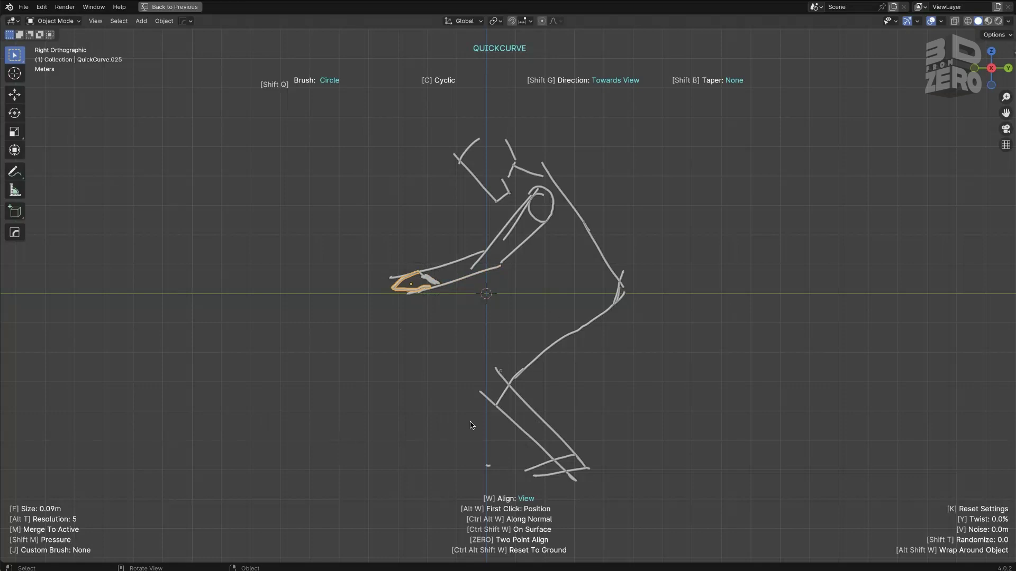
mouse_move(545, 279)
left_mouse_down()
mouse_move(474, 379)
mouse_move(484, 401)
mouse_move(574, 276)
mouse_move(572, 303)
left_mouse_up()
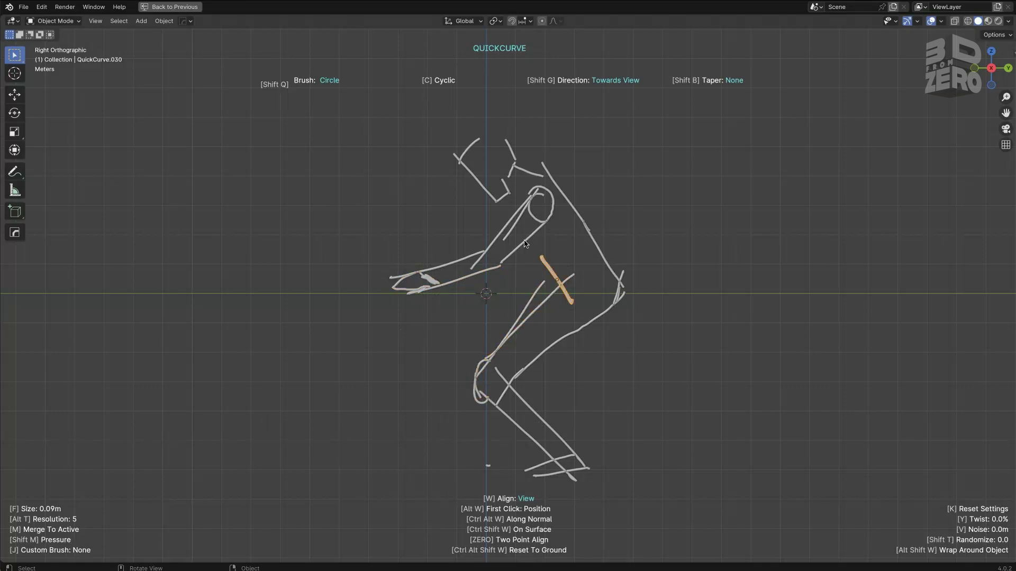
Sketch the vehicle's long front body outline and the dashboard area ahead of the rider's hands
middle_click_drag(558, 408, 551, 429, "ctrl")
mouse_move(620, 376)
middle_mouse_down("shift")
mouse_move(698, 313)
mouse_move(731, 345)
middle_mouse_up("shift")
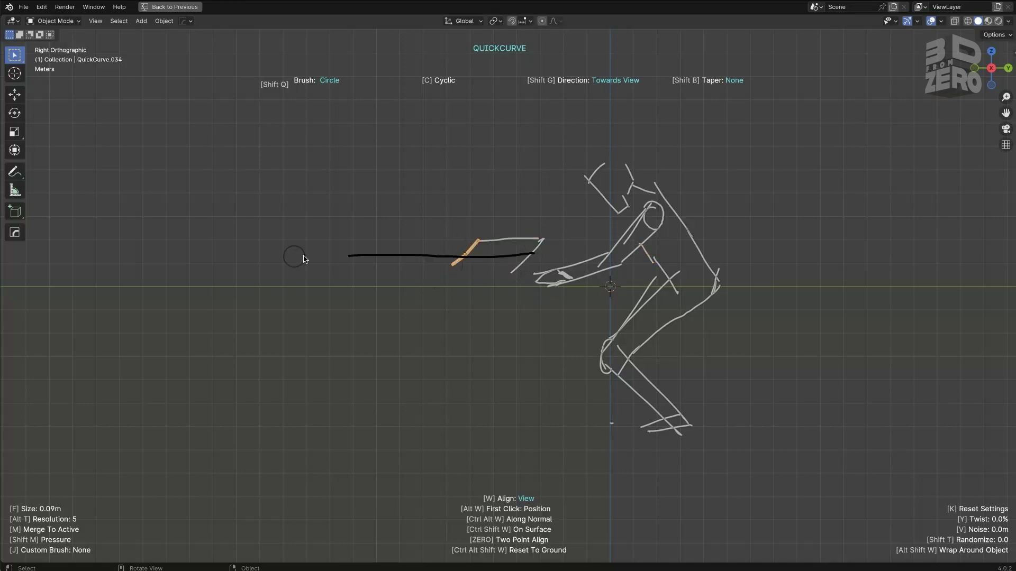
mouse_move(304, 260)
left_mouse_down()
mouse_move(212, 257)
mouse_move(147, 299)
mouse_move(154, 448)
left_mouse_up()
left_click_drag(148, 448, 191, 492)
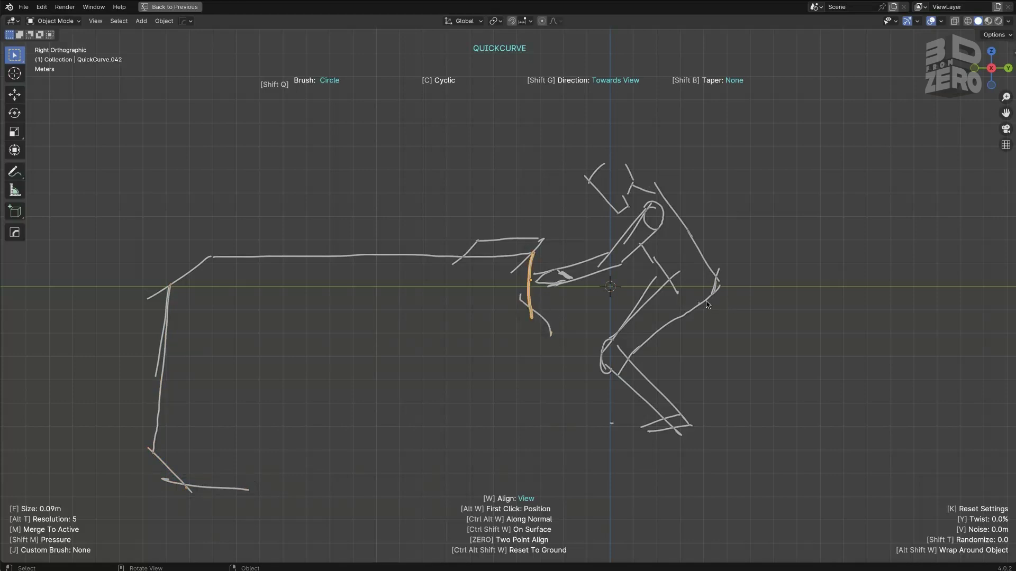
left_click_drag(537, 311, 535, 312)
left_click_drag(521, 239, 514, 317)
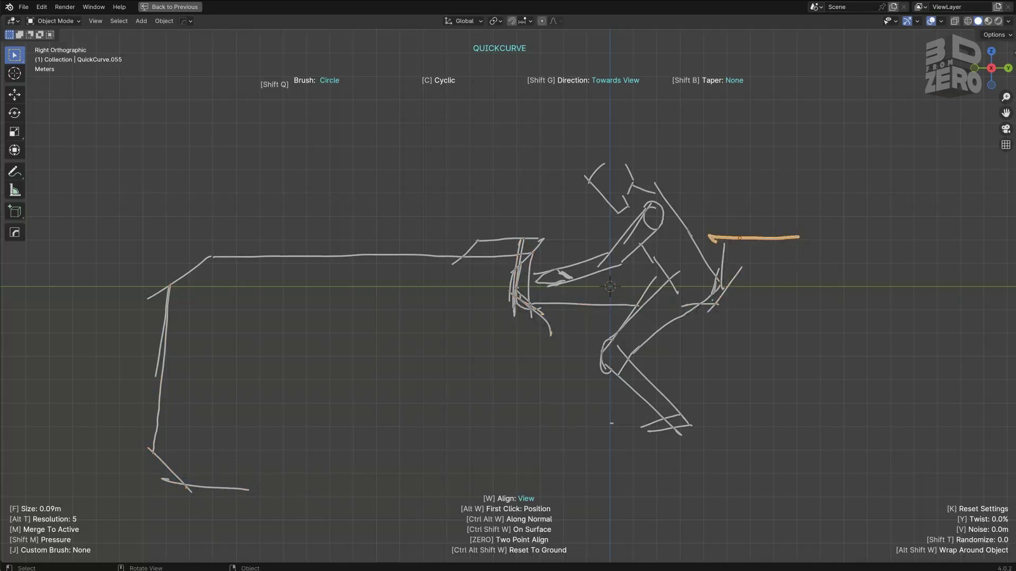
Sketch the rear body behind the seat, the footwell underside and the bottom line of the front body
mouse_move(797, 233)
left_mouse_down()
mouse_move(793, 344)
mouse_move(748, 380)
left_mouse_up()
left_click_drag(167, 483, 596, 496)
left_click_drag(759, 377, 671, 375)
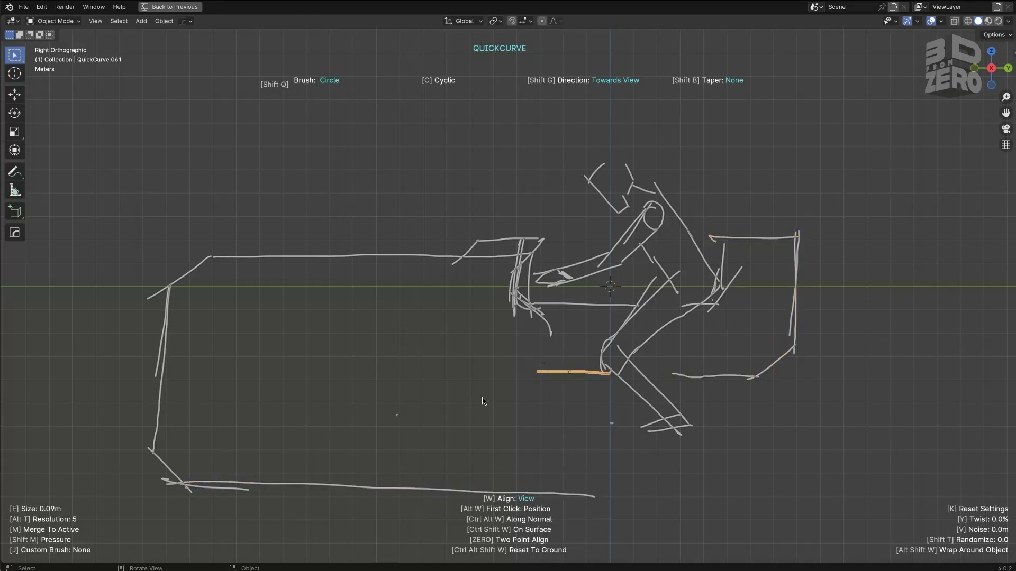
left_click_drag(550, 392, 547, 497)
left_click_drag(177, 494, 553, 487)
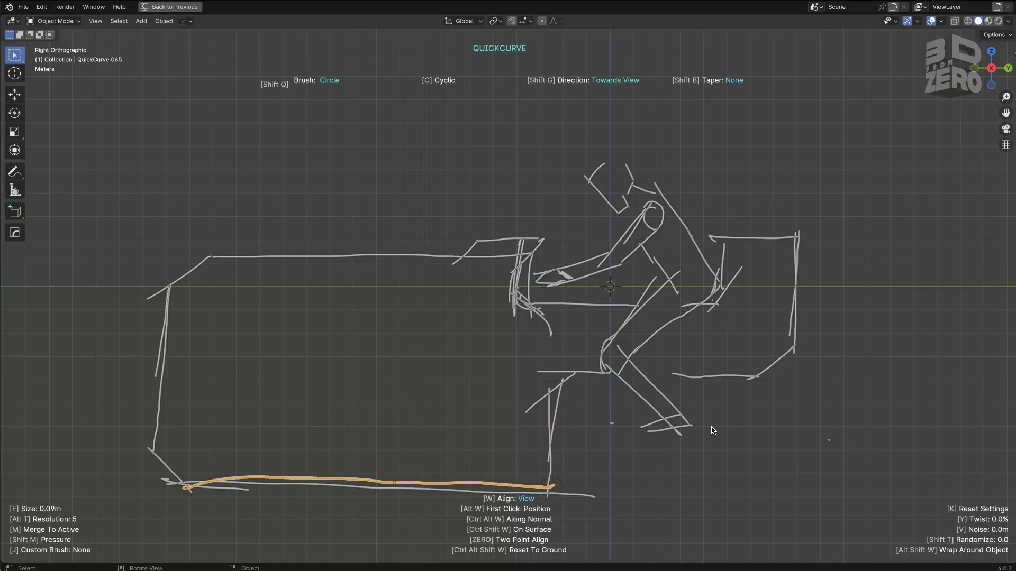
Sketch the engine's front cap and first flange ring in the empty space below and behind the vehicle, undoing one stroke
mouse_move(762, 447)
middle_mouse_down("shift")
mouse_move(578, 347)
mouse_move(808, 396)
mouse_move(672, 207)
middle_mouse_up("shift")
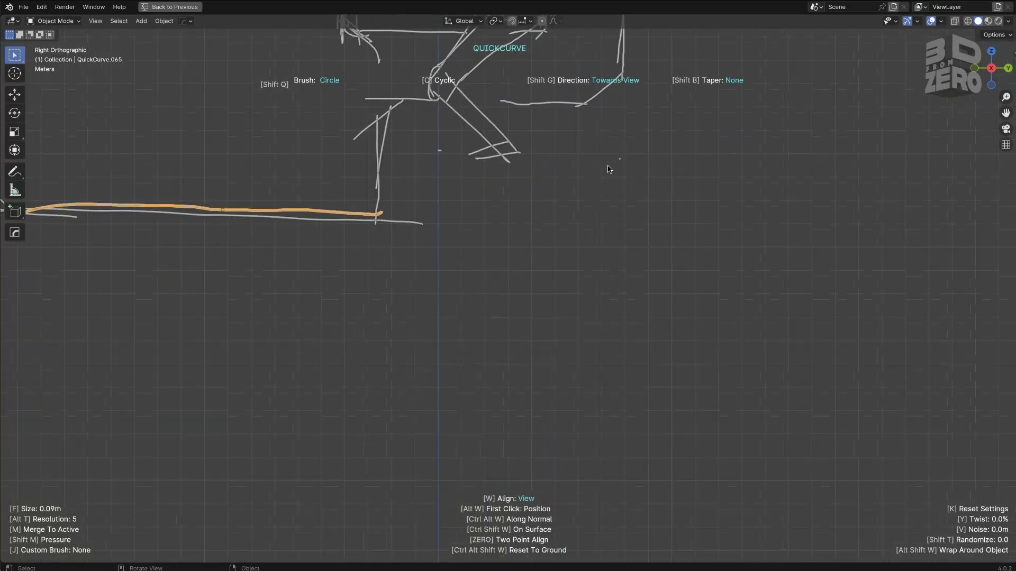
middle_click_drag(607, 165, 437, 379, "shift")
scroll(530, 408, "down", 2)
left_click_drag(542, 332, 542, 380)
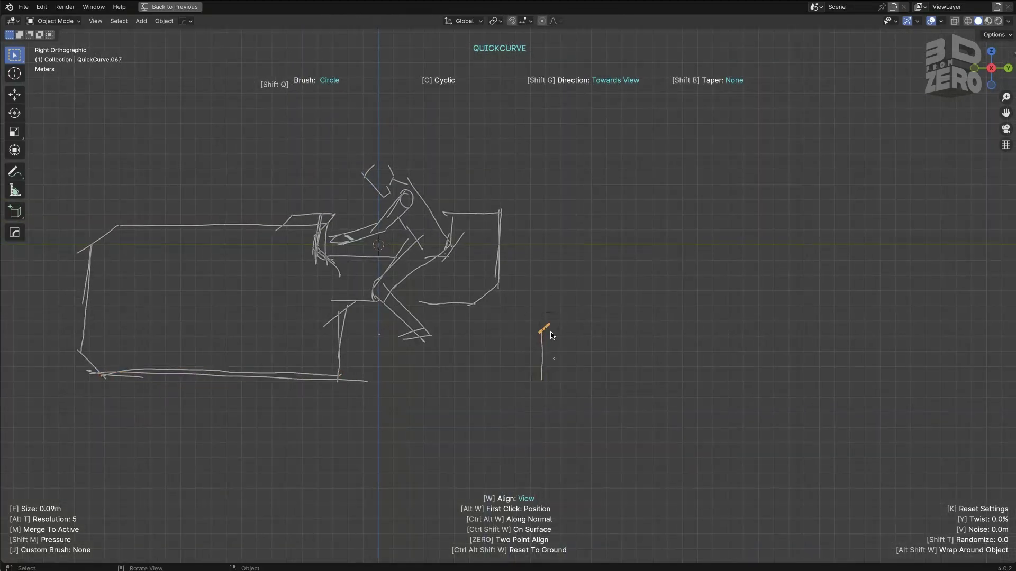
scroll(551, 335, "up", 3)
key("super+z")
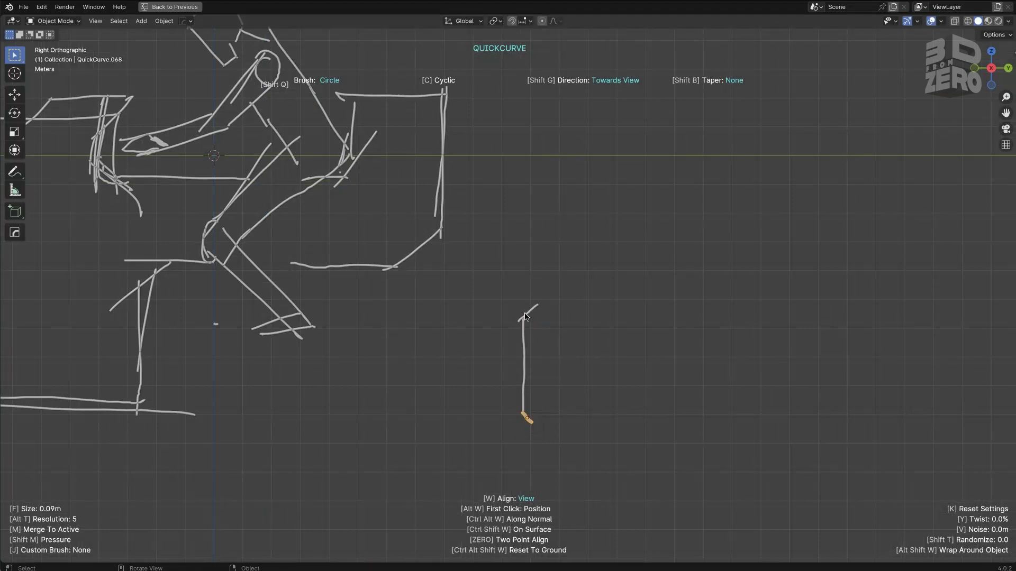
left_click_drag(538, 302, 568, 300)
left_click_drag(538, 423, 560, 426)
mouse_move(567, 292)
left_mouse_down()
mouse_move(562, 440)
mouse_move(579, 289)
left_mouse_up()
left_click_drag(578, 291, 572, 442)
Continue the engine sketch with the bulged section, zigzag-edged band, wide collar and the next narrow ring
mouse_move(619, 281)
left_mouse_down()
mouse_move(617, 444)
mouse_move(662, 286)
left_mouse_up()
left_click_drag(619, 443, 662, 438)
mouse_move(662, 440)
left_mouse_down()
mouse_move(664, 286)
mouse_move(699, 281)
left_mouse_up()
left_click_drag(699, 282, 695, 446)
left_click_drag(696, 446, 661, 447)
mouse_move(714, 316)
left_mouse_down()
mouse_move(714, 423)
mouse_move(718, 297)
mouse_move(741, 294)
left_mouse_up()
left_click_drag(729, 294, 730, 440)
left_click_drag(726, 297, 738, 306)
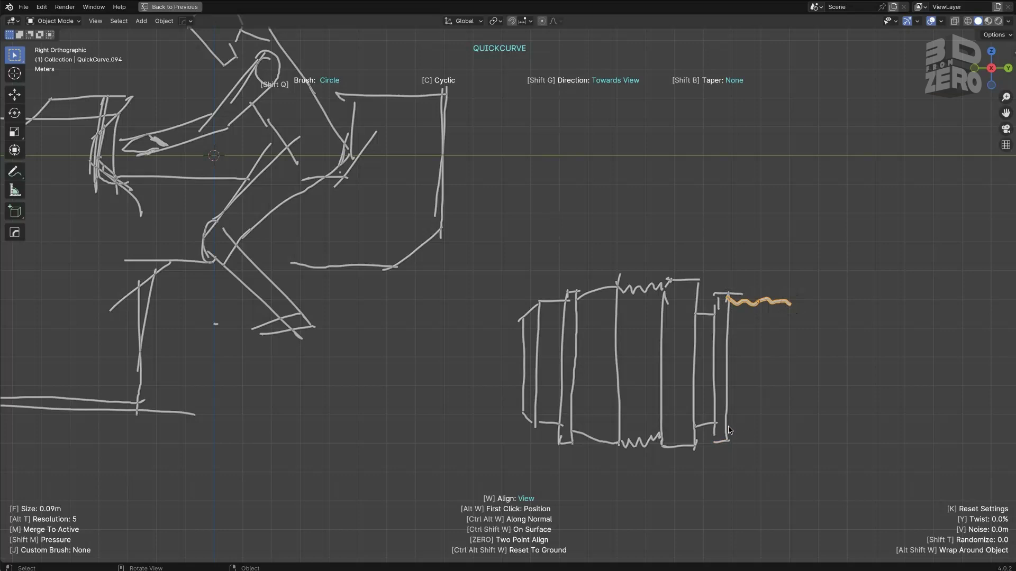
Finish the engine sketch with the wavy-edged cylinder, rear flange and tapered exhaust nozzle
left_click_drag(729, 430, 788, 427)
left_click_drag(788, 439, 789, 296)
left_click_drag(799, 287, 790, 288)
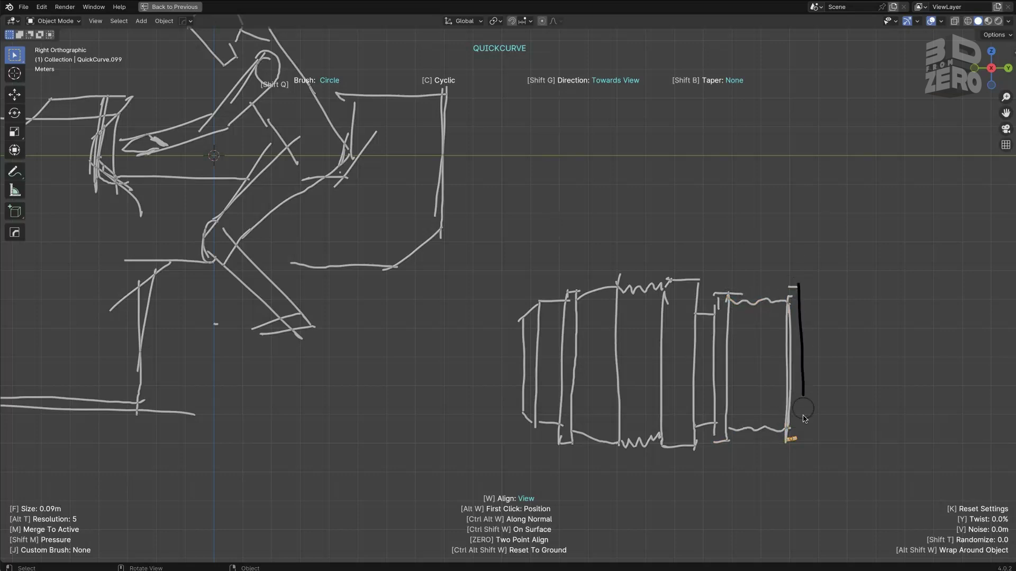
left_click_drag(803, 418, 798, 439)
left_click_drag(798, 318, 897, 345)
left_click_drag(805, 427, 875, 390)
left_click_drag(880, 340, 879, 408)
Select all the engine sketch curves and move them into the lower part of the vehicle's front body
key("Home")
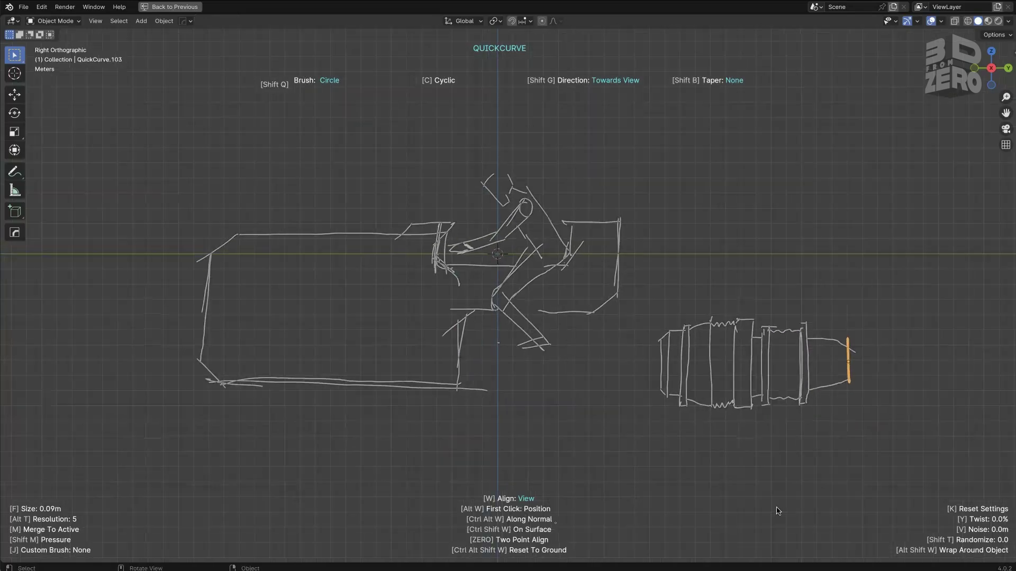
key("b")
left_click_drag(777, 511, 608, 347)
key("g")
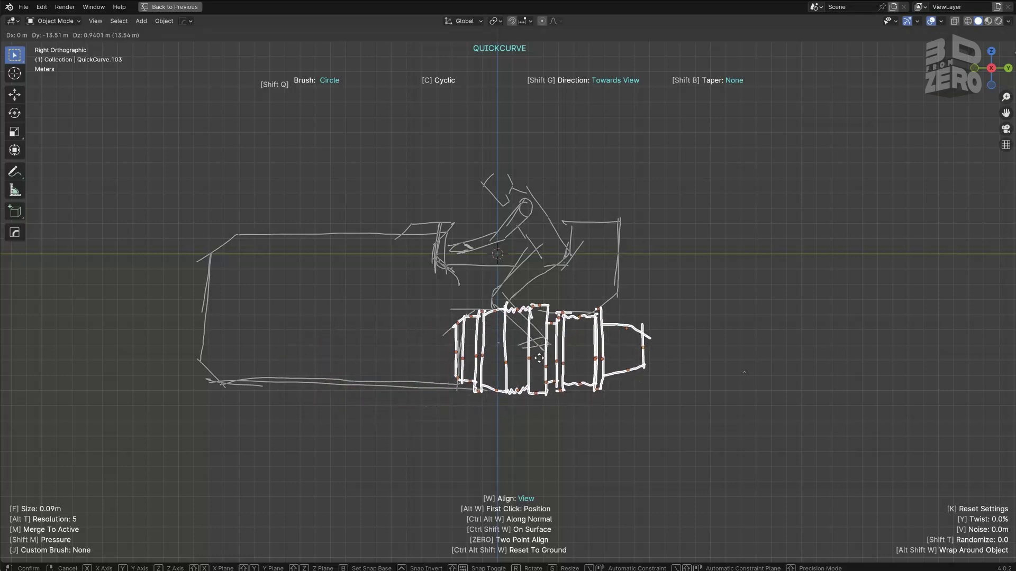
left_click(319, 376)
Extend the underside line between the rider's leg and rear body, and sketch a small rectangular box on the vehicle's rear end
scroll(586, 340, "up", 2)
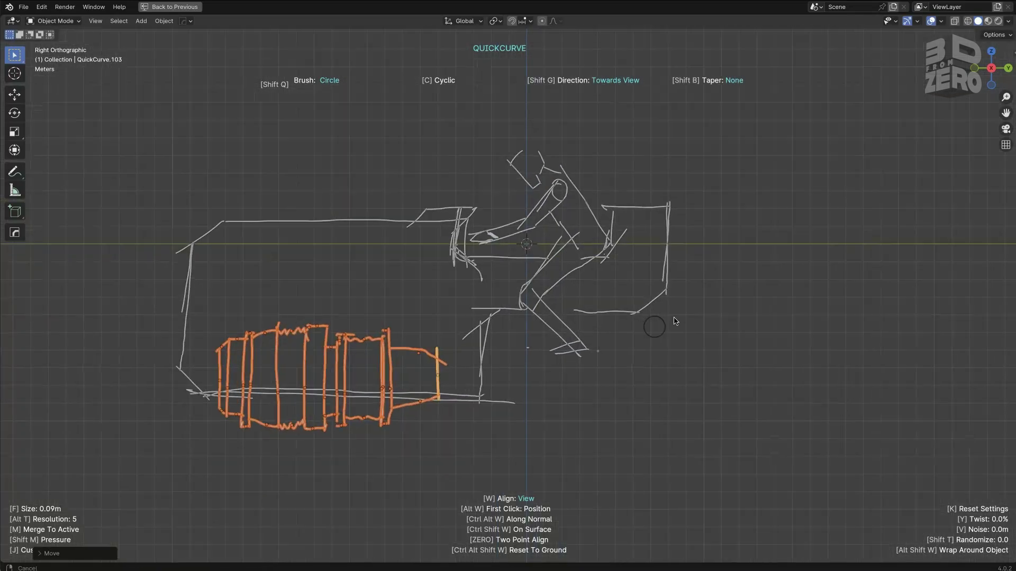
left_click_drag(541, 300, 579, 303)
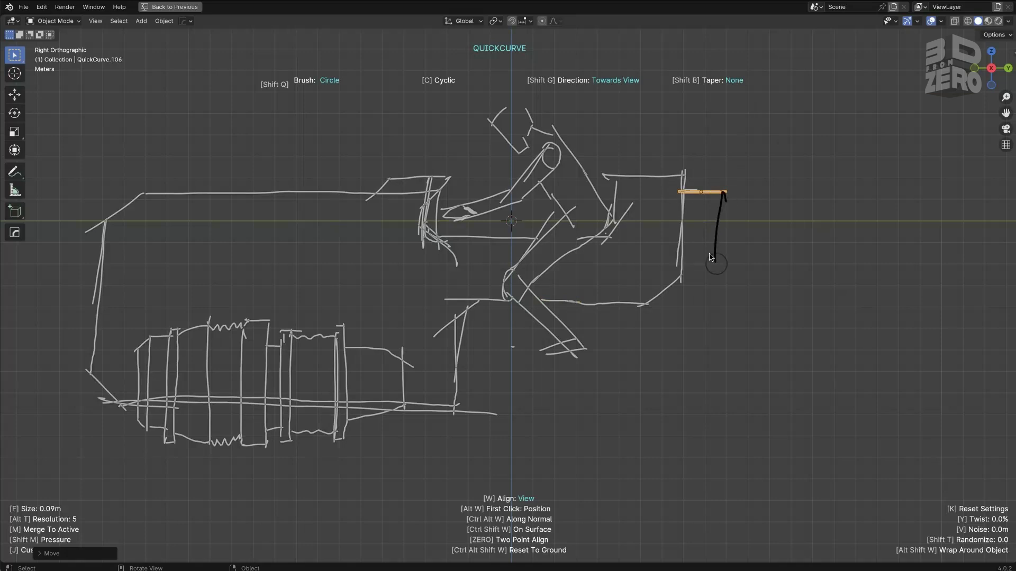
left_click_drag(711, 257, 716, 264)
left_click_drag(723, 256, 685, 259)
scroll(476, 212, "down", 3)
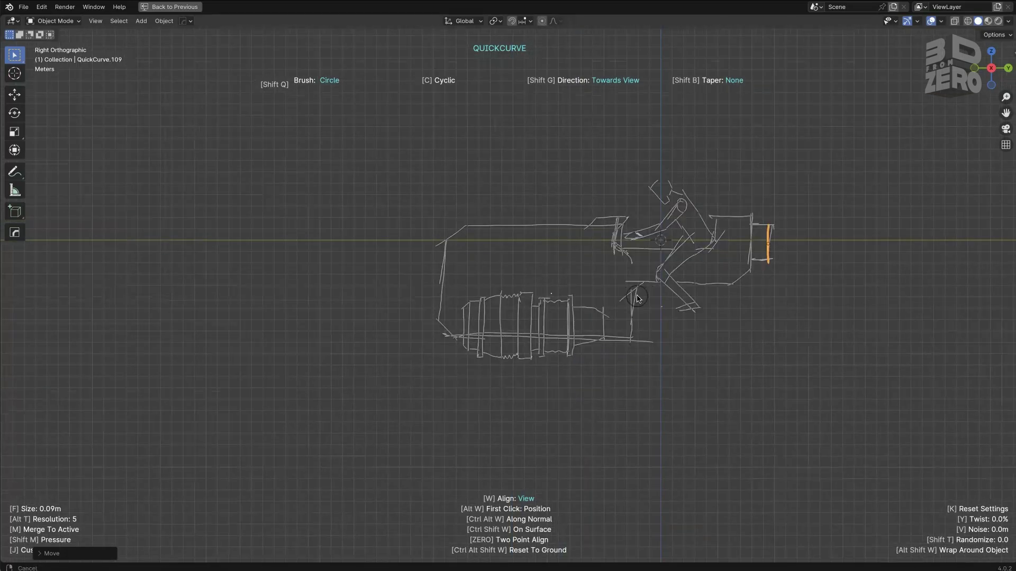
scroll(396, 291, "up", 4)
scroll(318, 397, "down", 2)
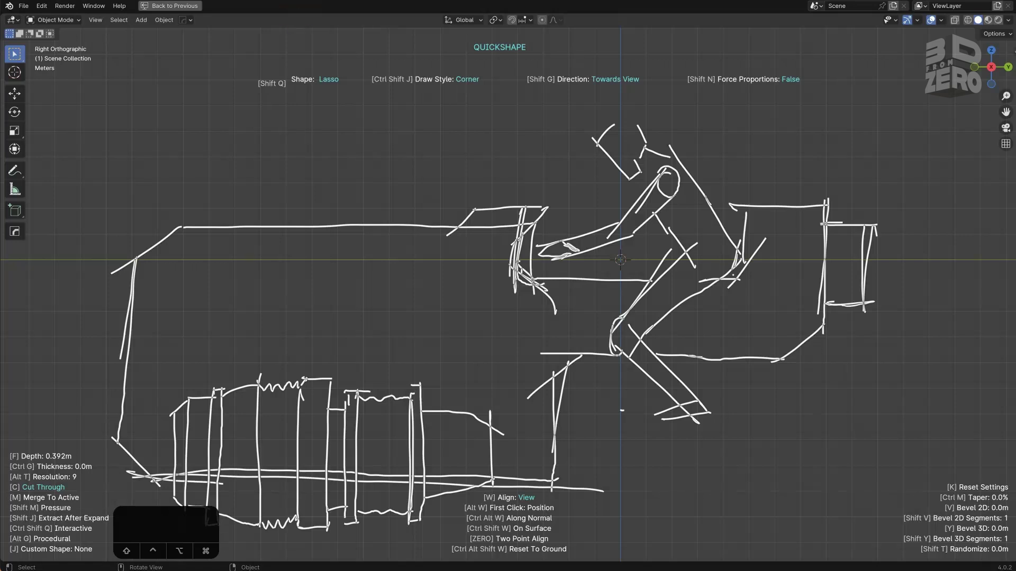
Activate QuickShape with the Lasso shape and set its drawing direction to Neutral
key("ctrl+f")
key("ctrl+f")
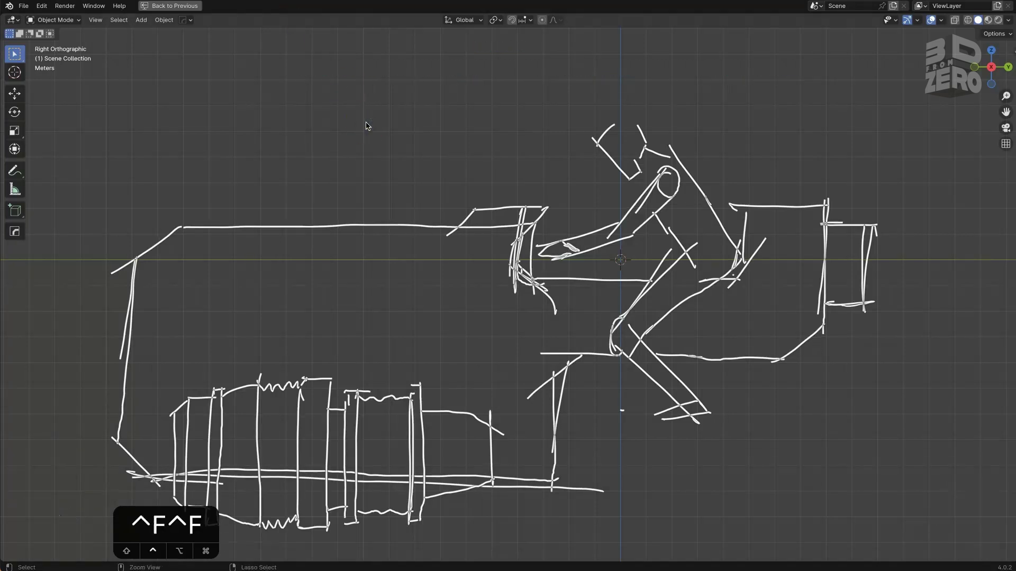
key("shift+f")
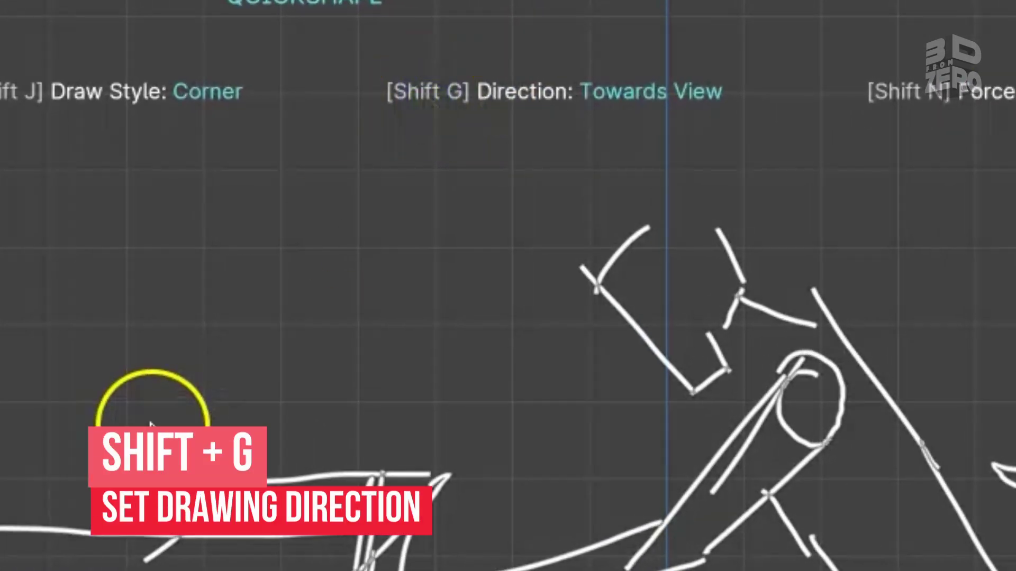
key("shift+g")
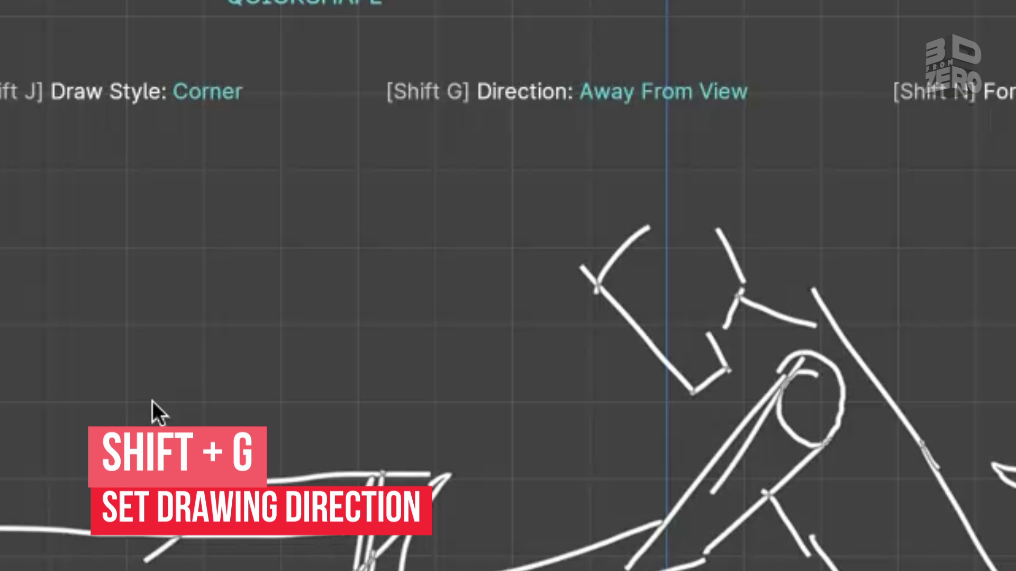
key("shift+g")
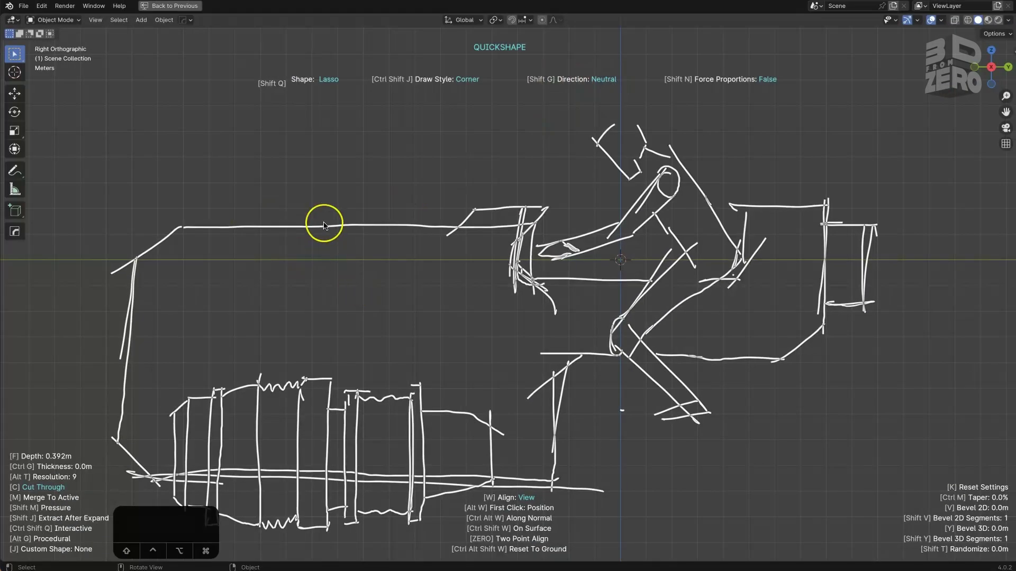
Draw a freeform lasso test shape over the front body, check it from the front view, and delete it
left_click_drag(400, 170, 390, 348)
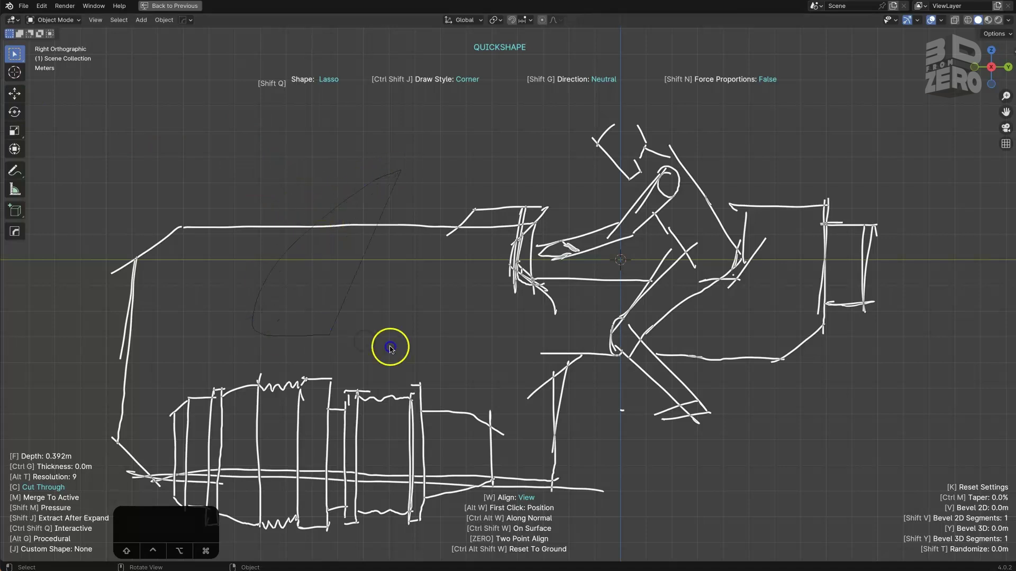
left_click_drag(596, 215, 529, 196)
key("3")
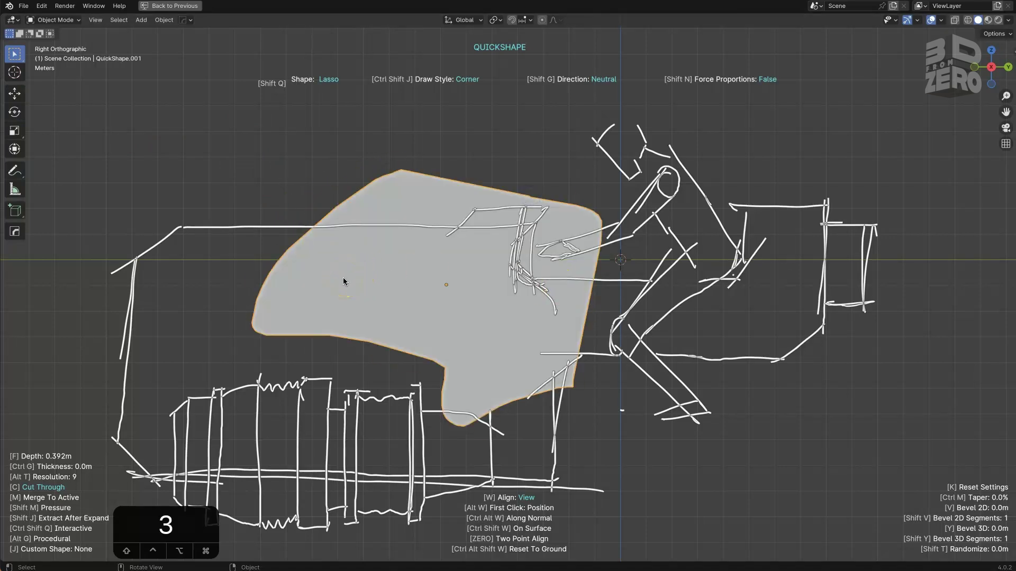
key("1")
key("3")
key("Delete")
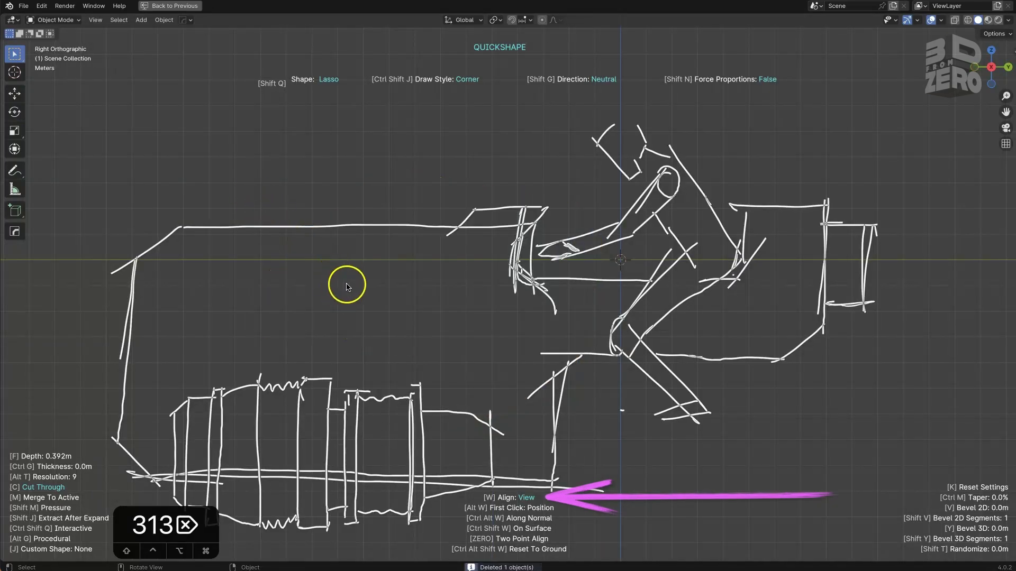
Set the QuickShape depth to about 4.112 m, draw an apple-shaped lasso over the front body, and show it from the front
key("f")
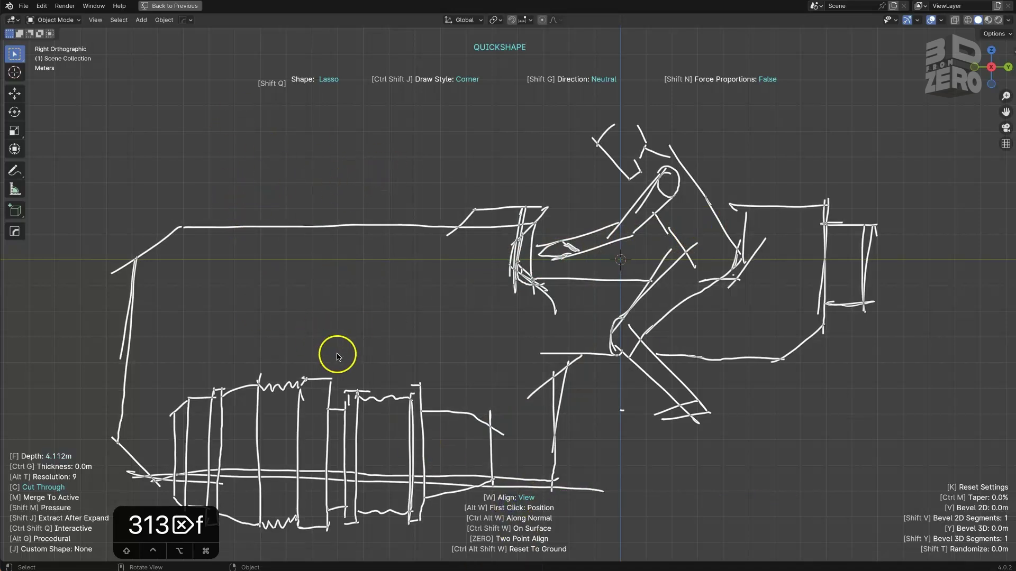
left_click_drag(337, 357, 376, 219)
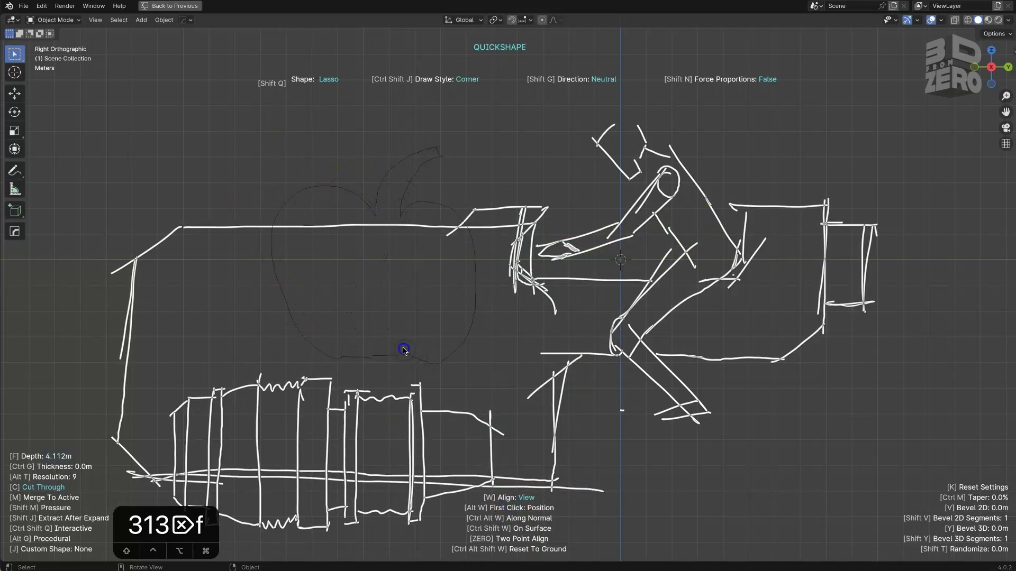
left_click_drag(359, 366, 350, 362)
key("3")
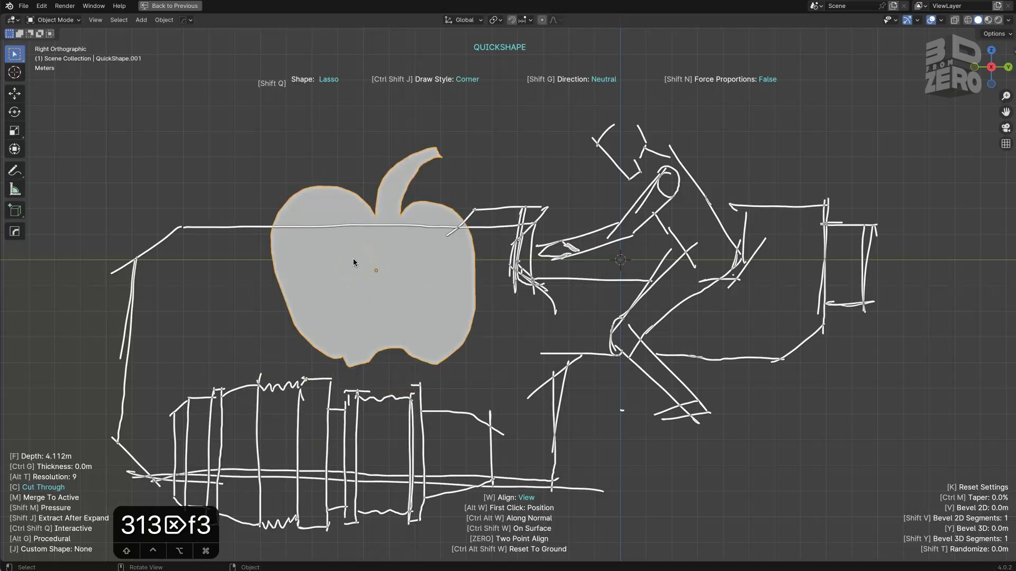
key("1")
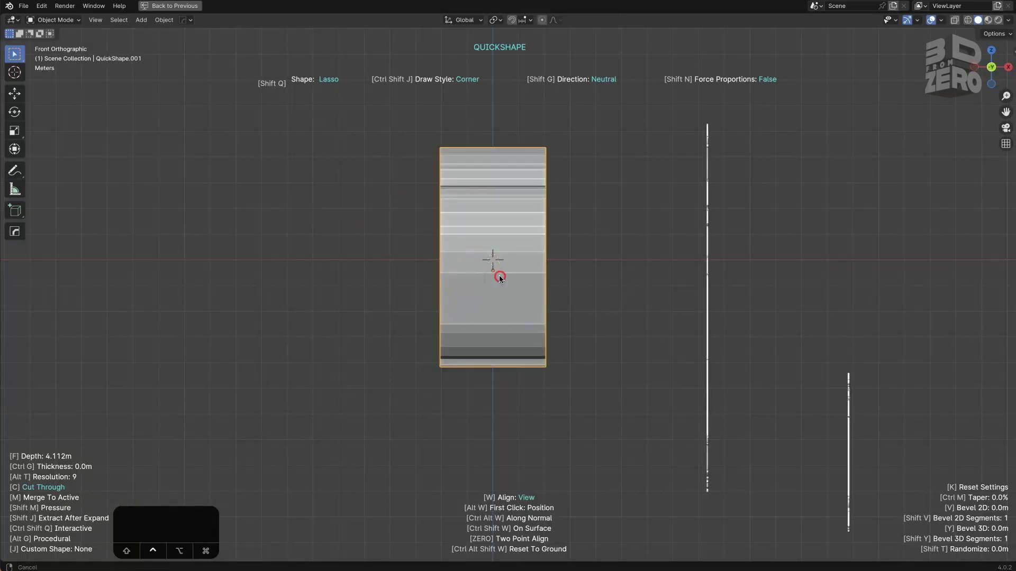
Inspect the apple-shaped test solid's width in the front view, and delete it from the side view
scroll(617, 218, "up", 3)
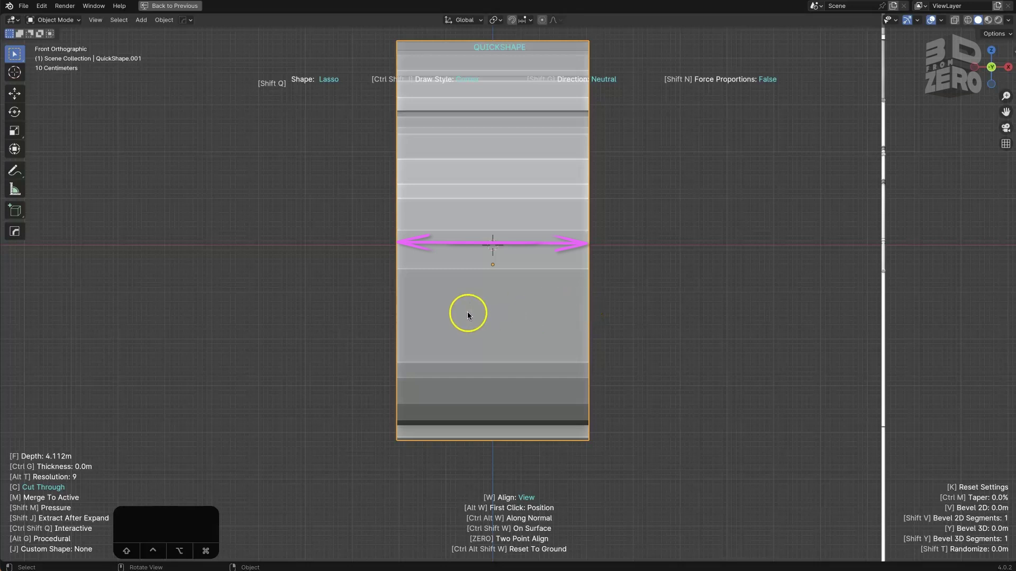
scroll(431, 318, "down", 3)
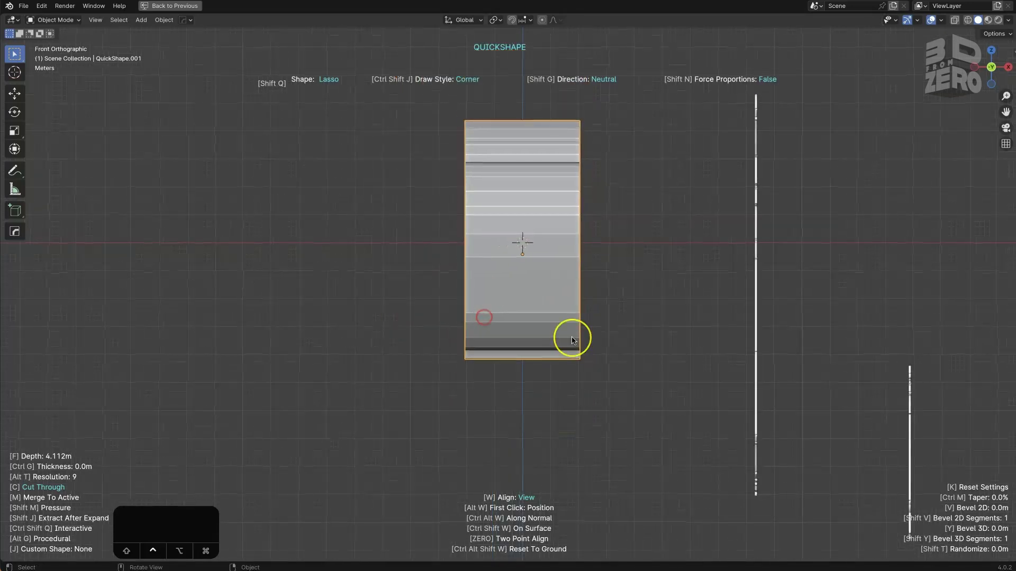
key("3")
key("Delete")
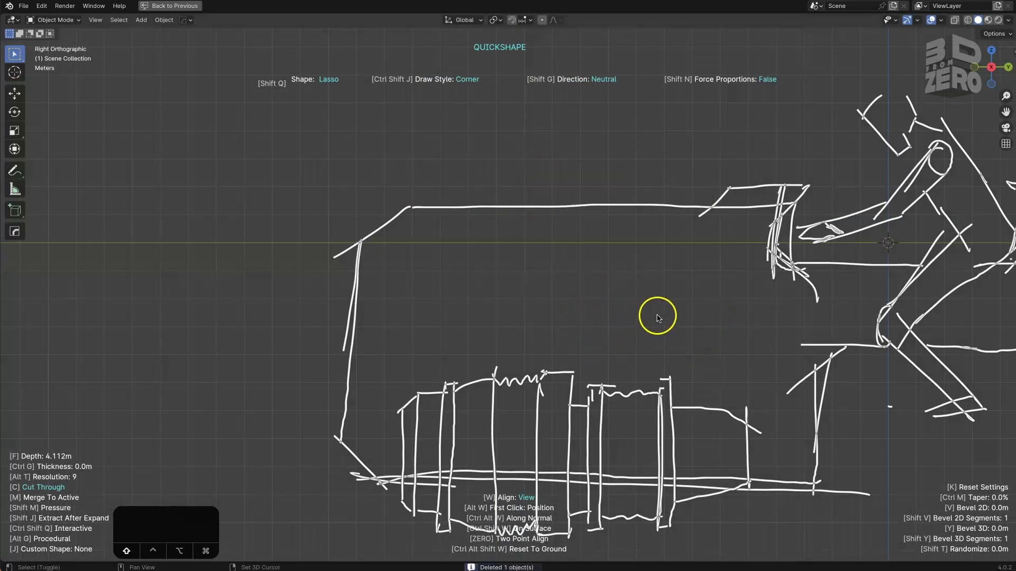
middle_click_drag(424, 271, 437, 277, "shift")
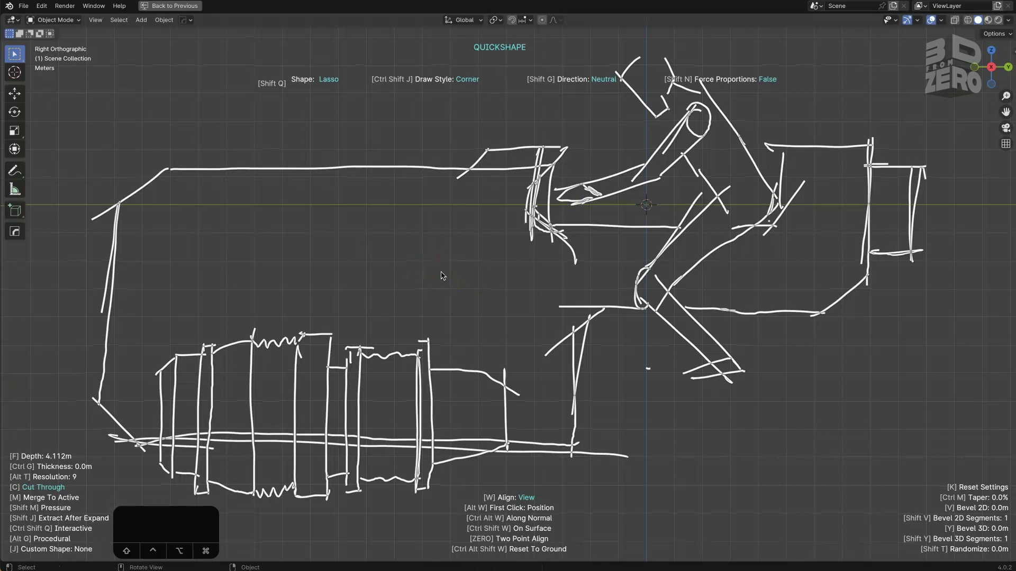
Switch the QuickShape profile from Lasso to Ngon
left_click(453, 280)
key("ctrl+d")
left_click(267, 88)
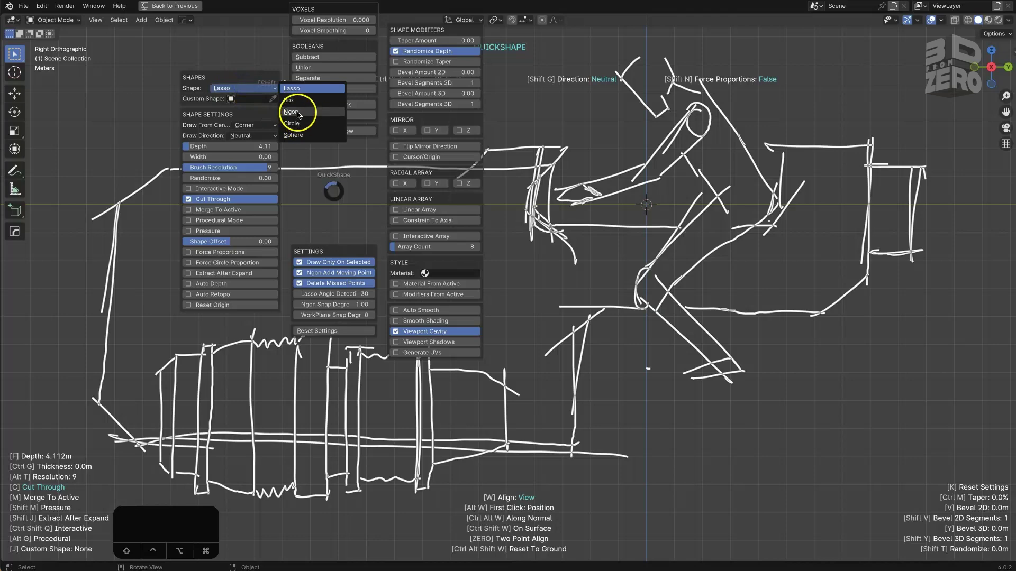
key("Escape")
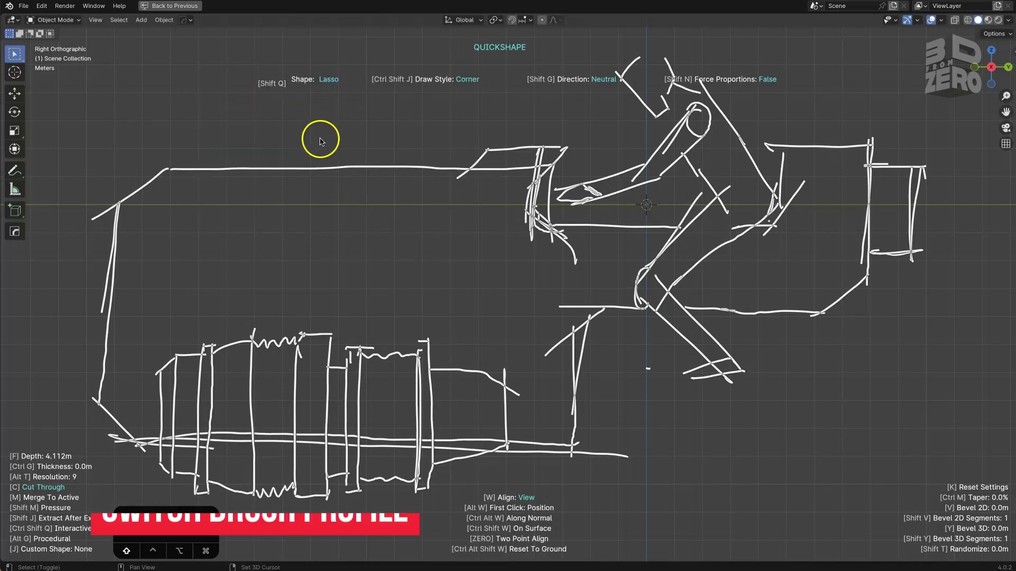
key("shift+q")
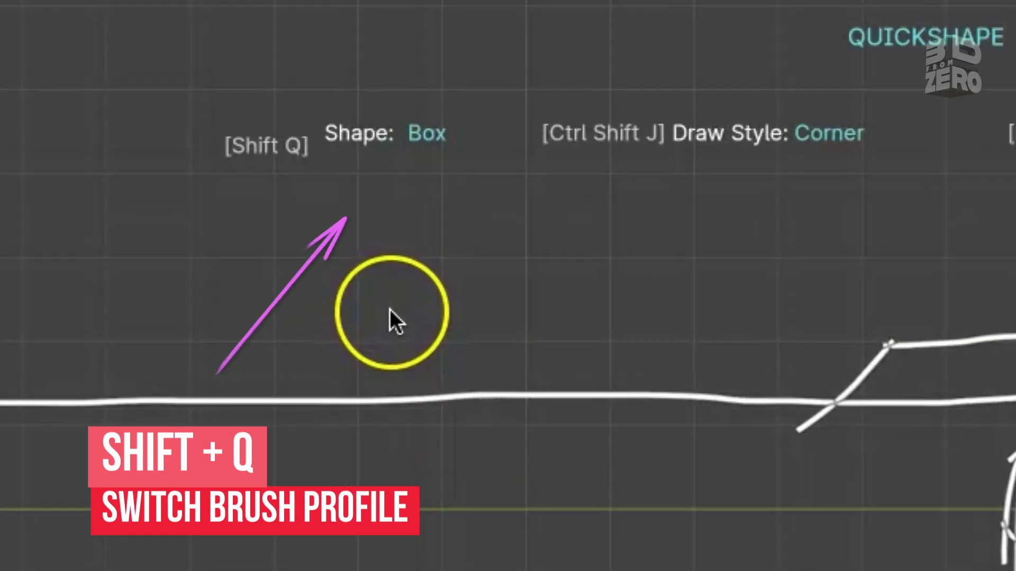
key("shift+q")
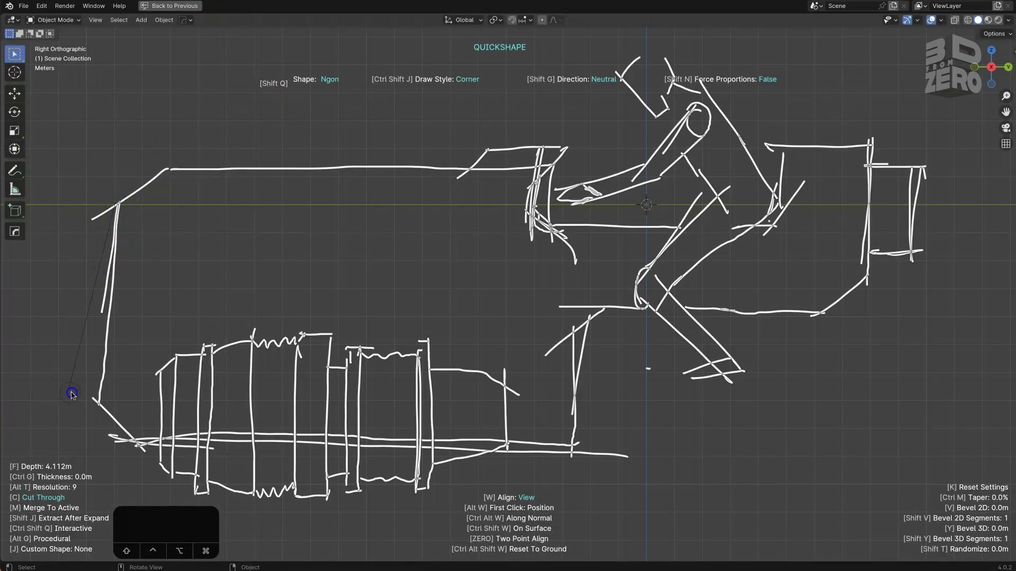
Trace the vehicle's whole body outline point by point over the side sketch as one solid, and view it in perspective
mouse_move(137, 455)
left_mouse_down()
mouse_move(559, 455)
mouse_move(580, 390)
mouse_move(572, 346)
mouse_move(597, 317)
mouse_move(821, 306)
mouse_move(867, 280)
mouse_move(869, 143)
mouse_move(170, 170)
mouse_move(154, 125)
mouse_move(166, 163)
left_mouse_up()
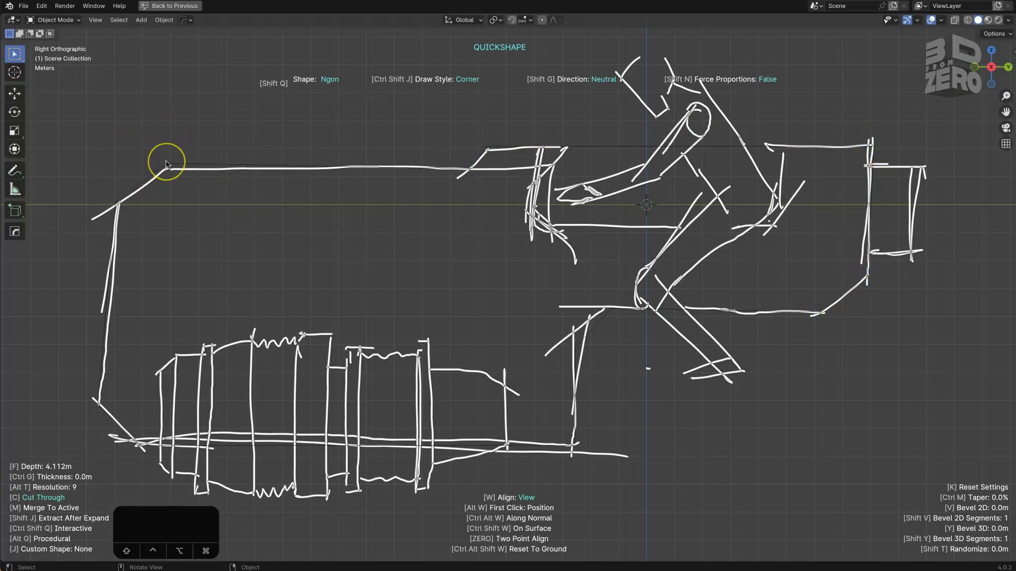
right_click(167, 167)
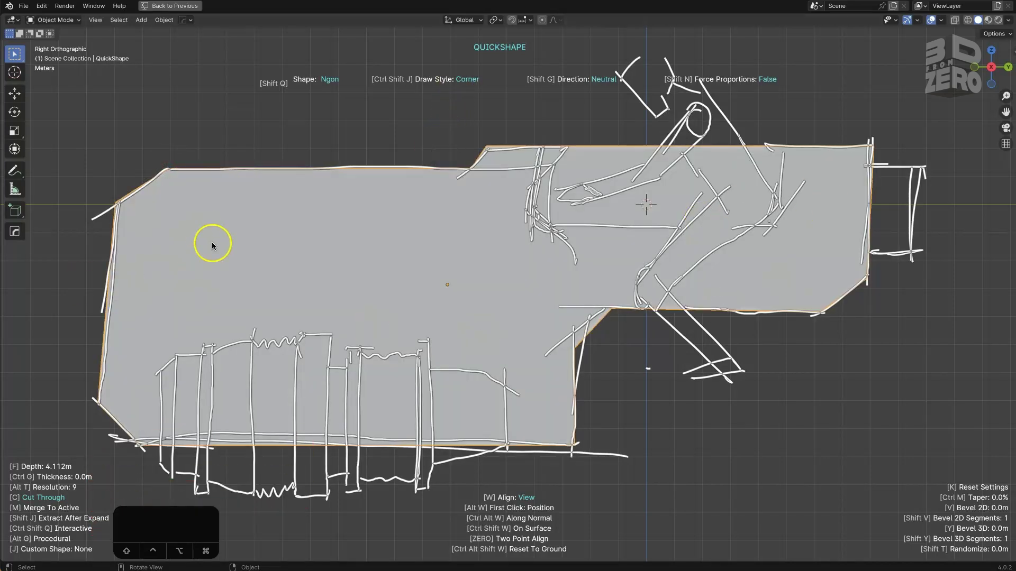
mouse_move(212, 245)
middle_mouse_down()
mouse_move(329, 277)
mouse_move(349, 240)
mouse_move(333, 247)
mouse_move(325, 313)
middle_mouse_up()
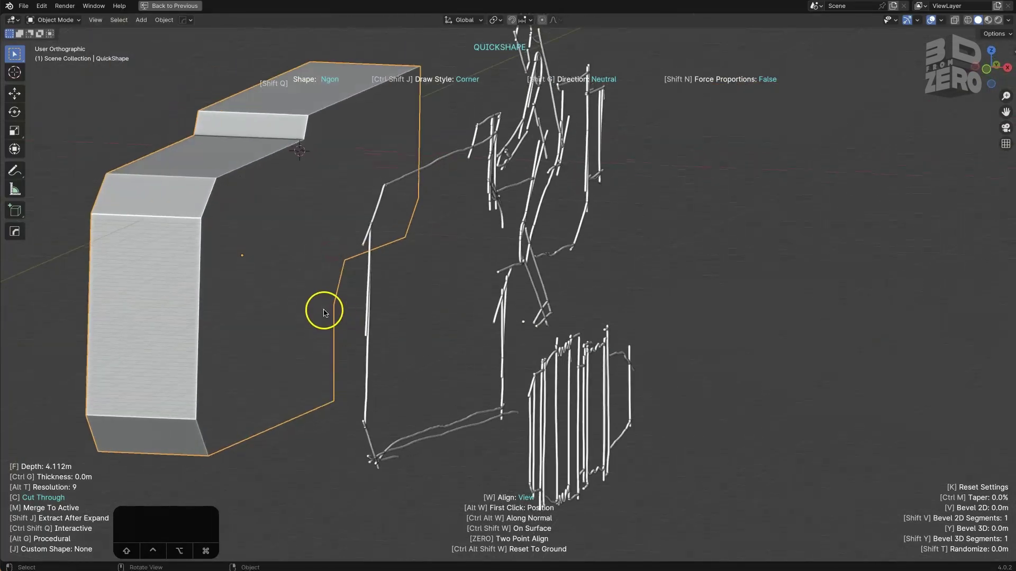
Try scaling the traced body's width along the X axis
key("shift+s")
key("Escape")
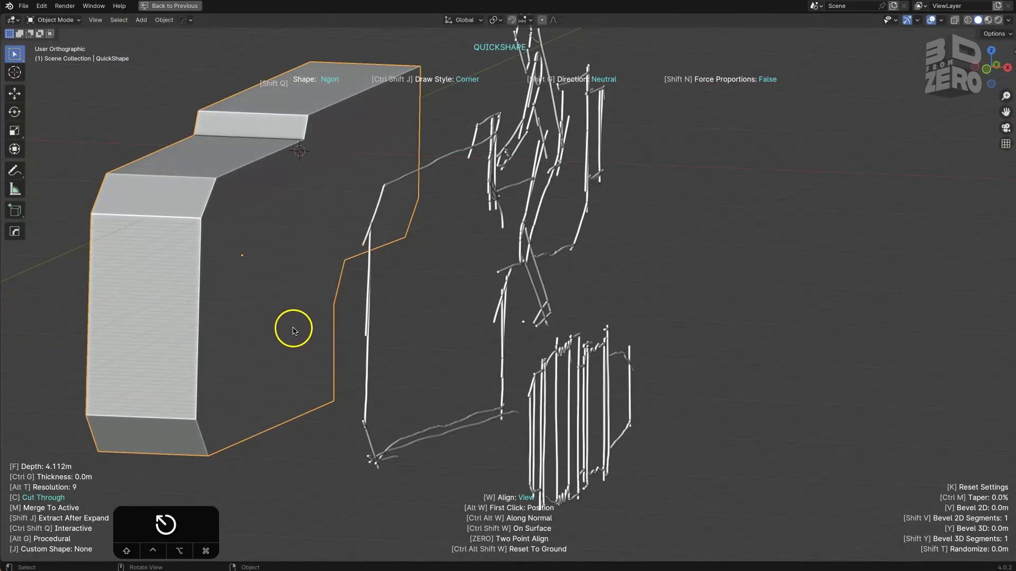
key("s")
key("x")
left_click(302, 336)
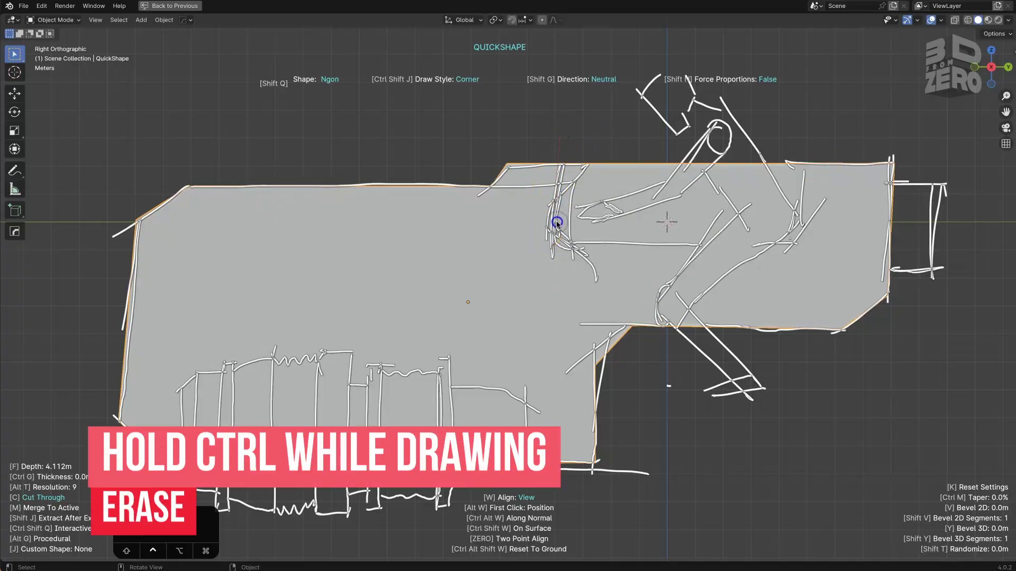
Cut the rider's seat recess out of the body's upper edge and bevel the front section's lower rear corner
left_click(781, 238)
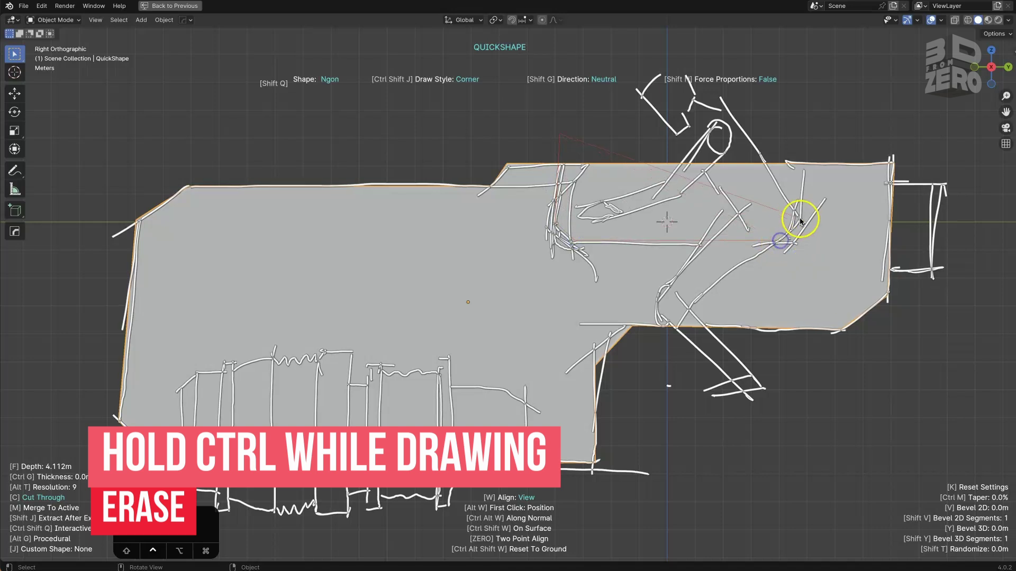
double_click(803, 136)
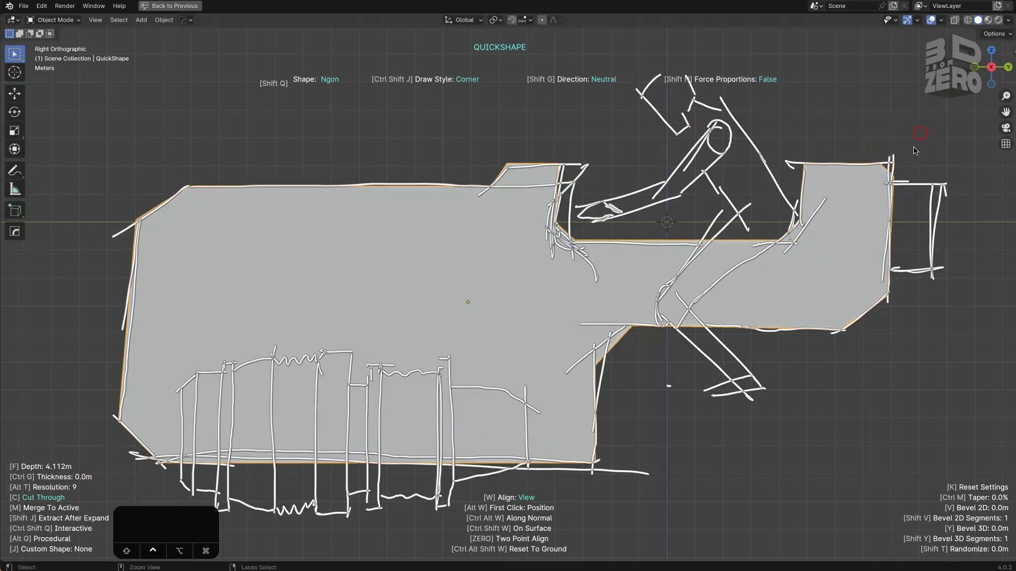
left_click(637, 408)
left_click(532, 497)
left_click(651, 513)
double_click(705, 501)
Cut a thin angled sliver off the body's nose in the side view
scroll(377, 275, "up", 2)
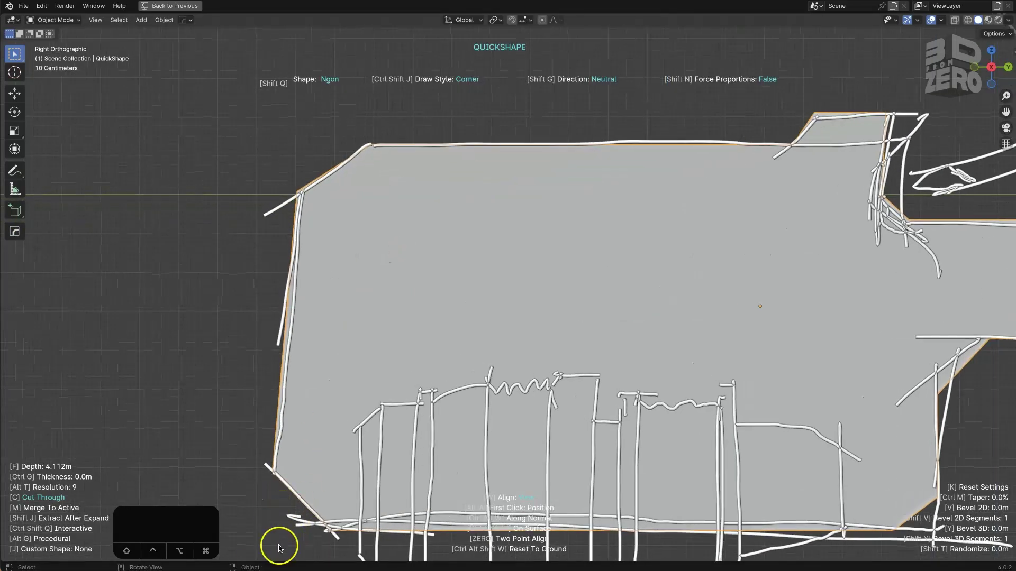
left_click(305, 256)
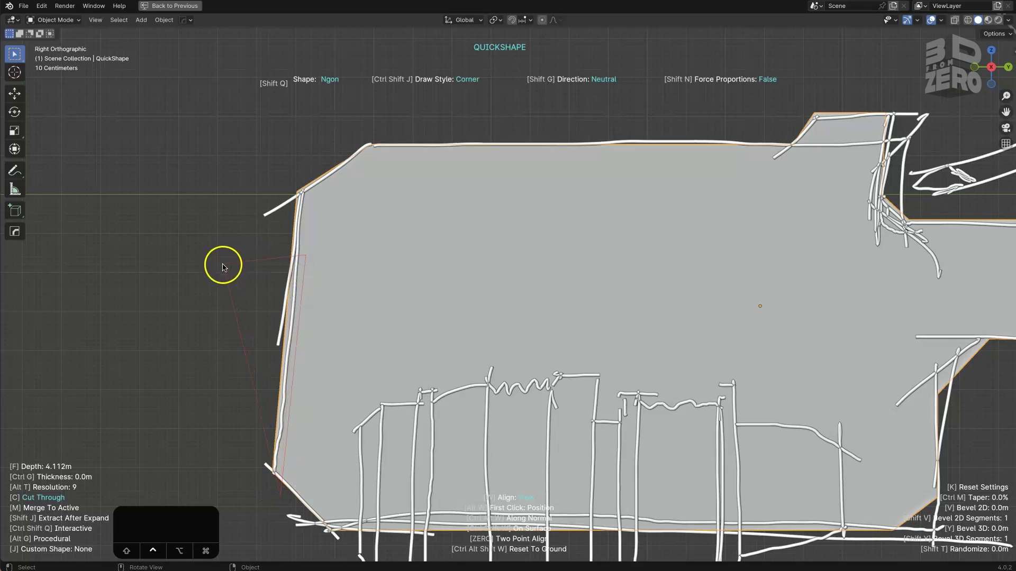
double_click(102, 263)
Cut angled corners off the front and rear ends of the body's +X side in the top view
mouse_move(609, 273)
middle_mouse_down("alt")
mouse_move(585, 399)
mouse_move(555, 366)
middle_mouse_up("alt")
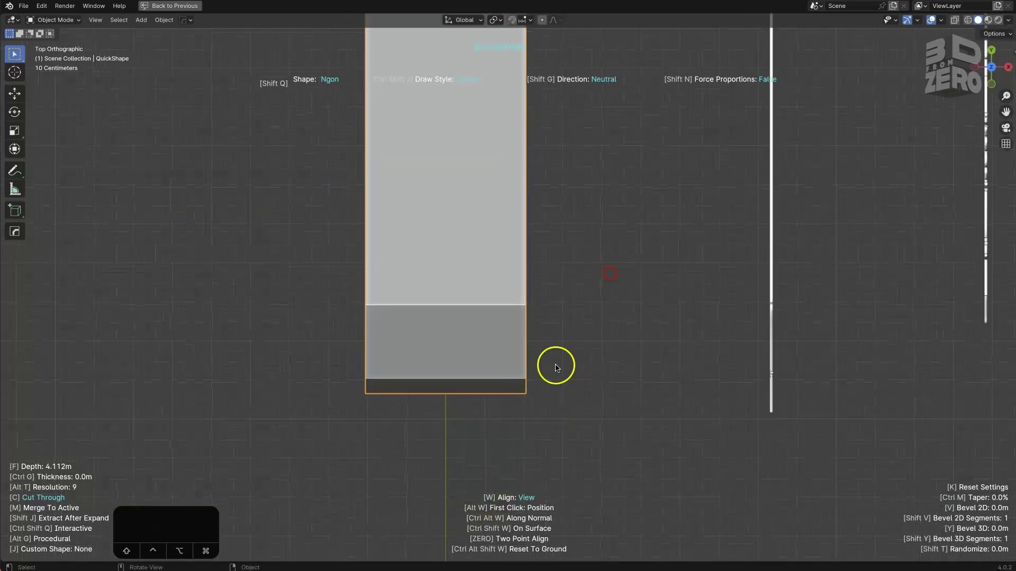
double_click(591, 442)
scroll(594, 442, "up", 10)
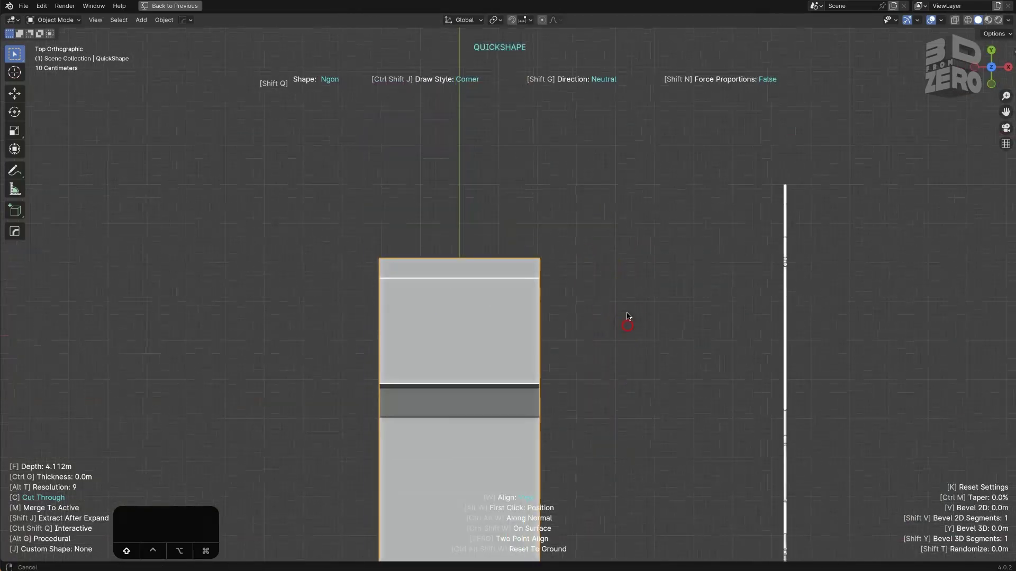
scroll(556, 285, "up", 5)
left_click(510, 260)
double_click(611, 244)
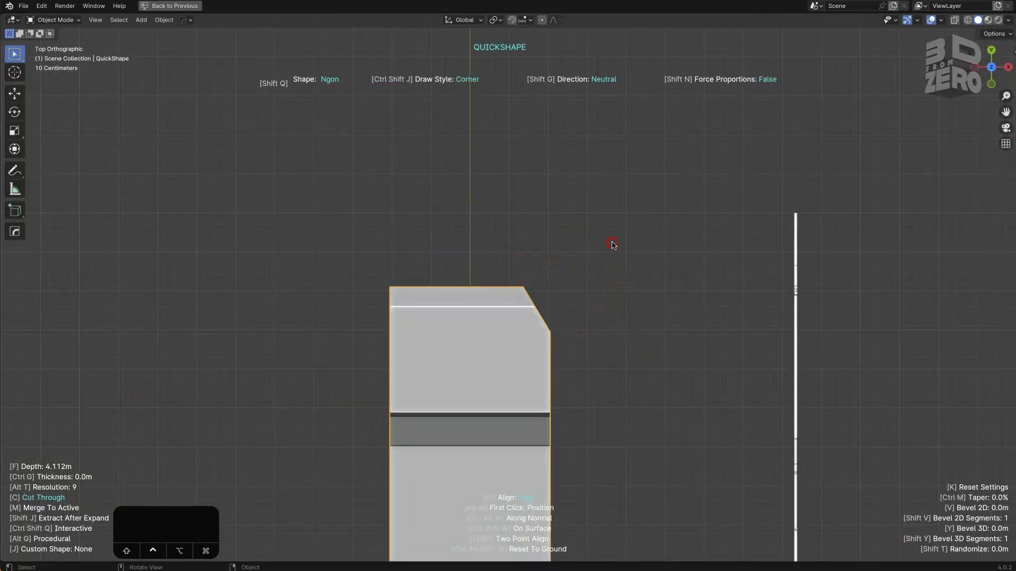
Cut a shallow strip off the body's +X side in the top view, running from the tail to just past the seat
scroll(688, 419, "down", 4)
scroll(629, 397, "down", 8, "shift")
middle_click_drag(654, 392, 540, 509, "shift")
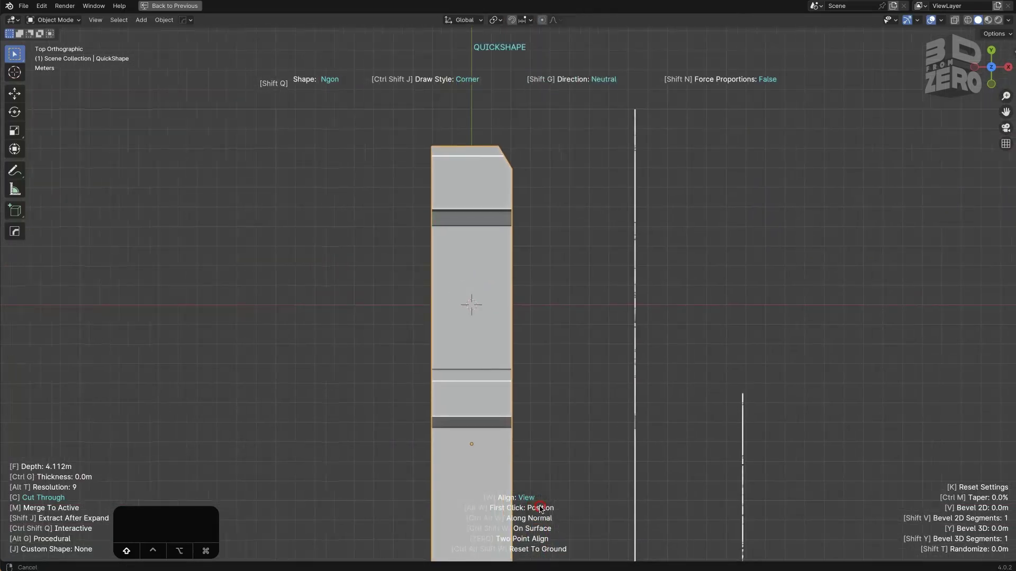
left_click(506, 154)
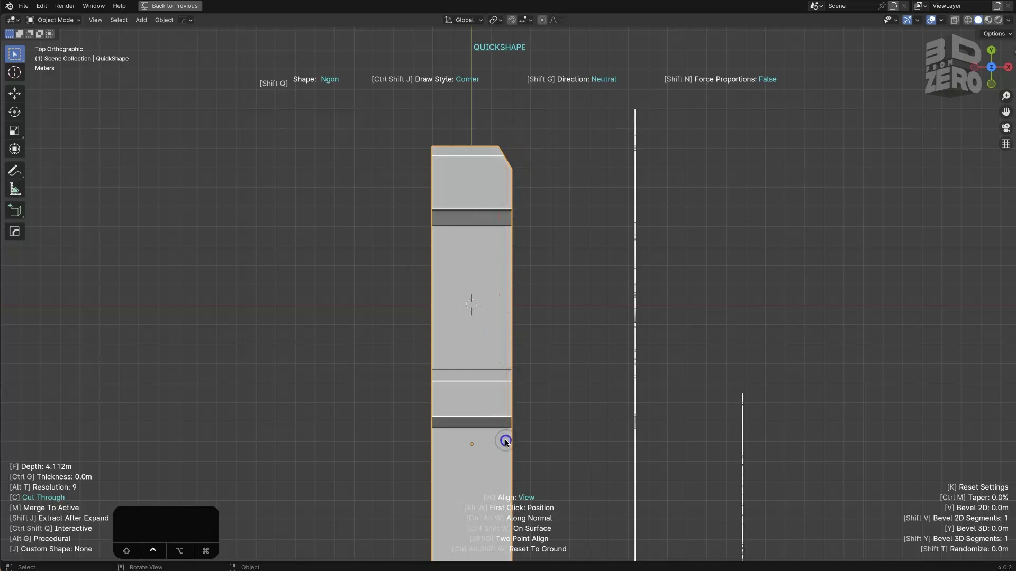
left_click(541, 487)
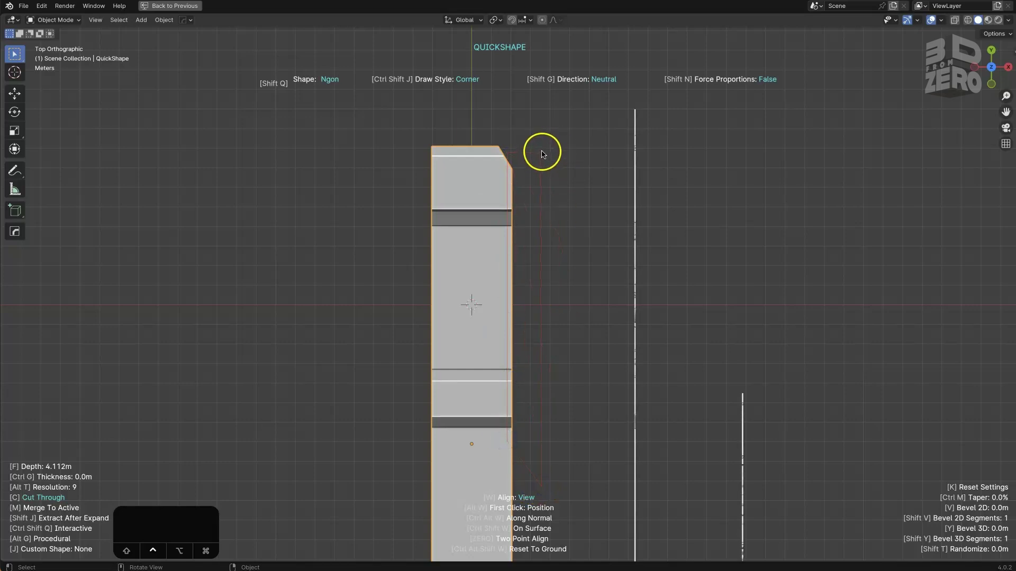
Switch the QuickShape profile to Circle and set its depth to about 12.412 m to match the engine sketch's length
key("KP_3")
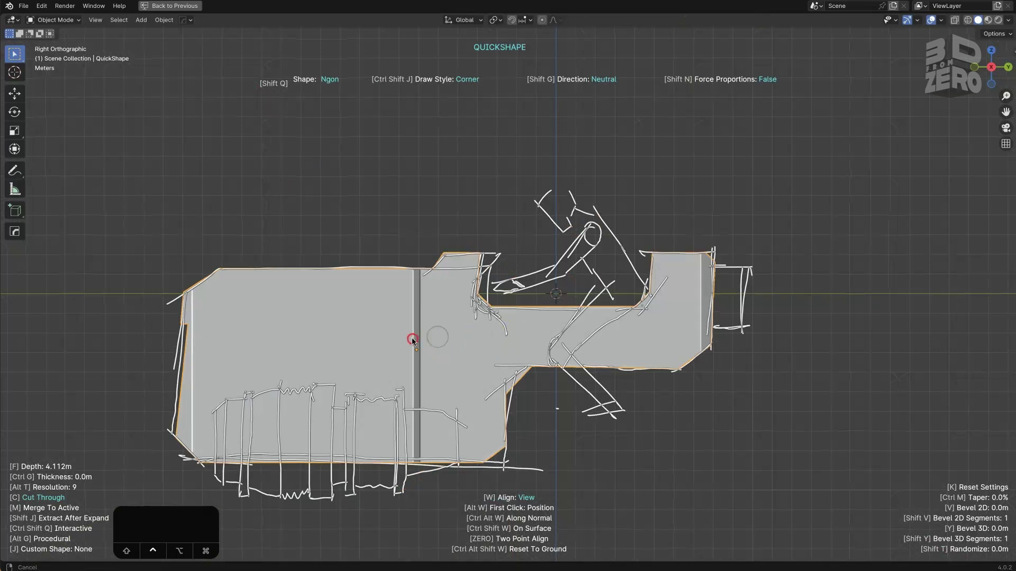
middle_click_drag(412, 339, 466, 316, "ctrl")
middle_click_drag(301, 358, 281, 283, "shift")
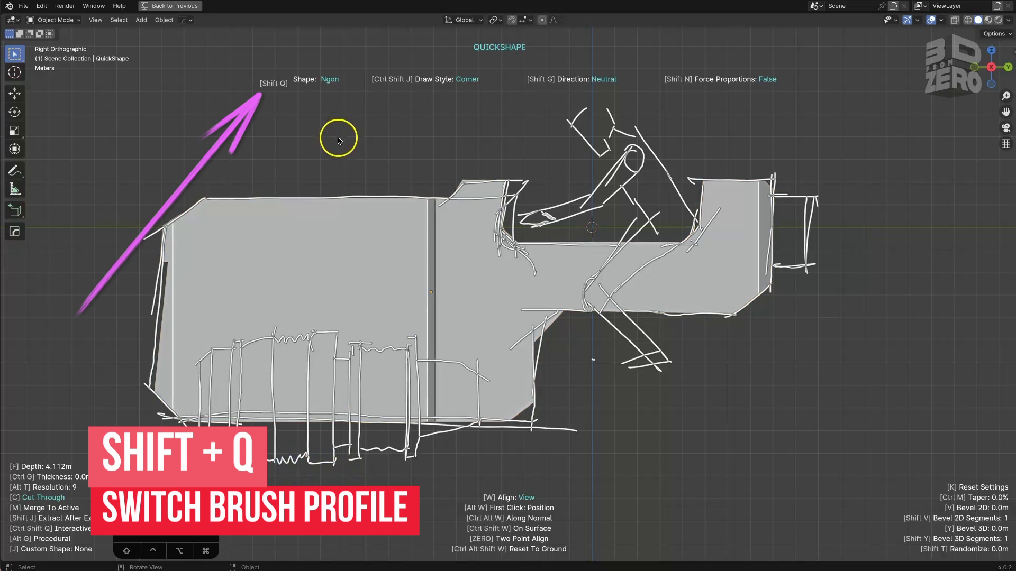
key("shift+q")
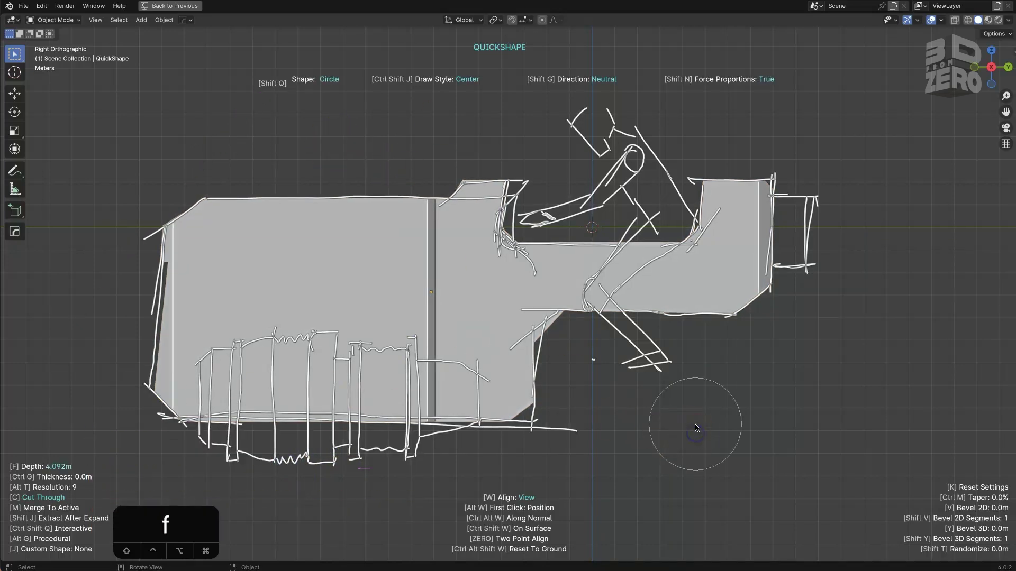
mouse_move(695, 427)
left_mouse_down()
mouse_move(915, 390)
mouse_move(425, 418)
left_mouse_up()
key("f")
left_click_drag(313, 395, 724, 419)
left_click(246, 406)
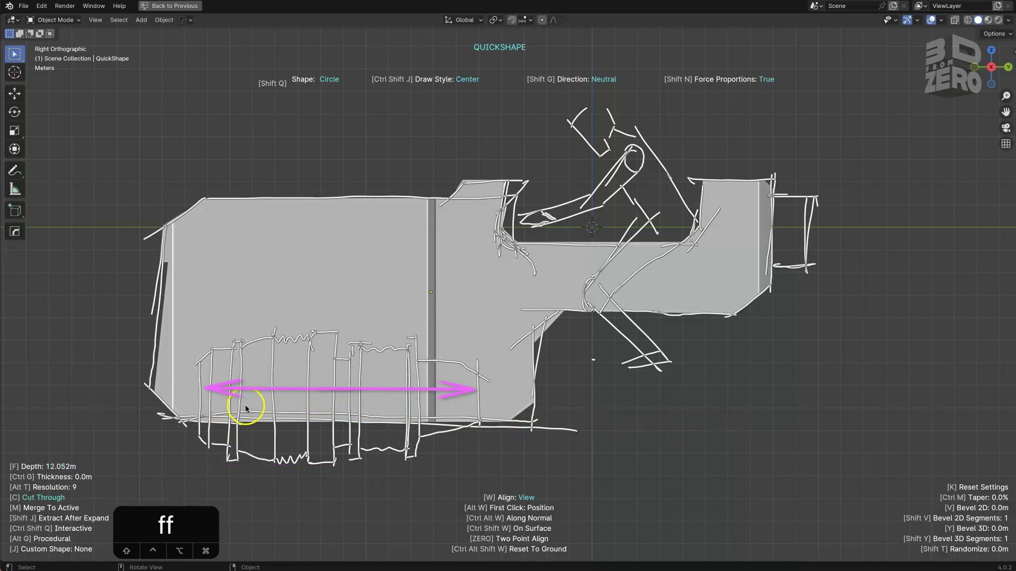
key("f")
key("f")
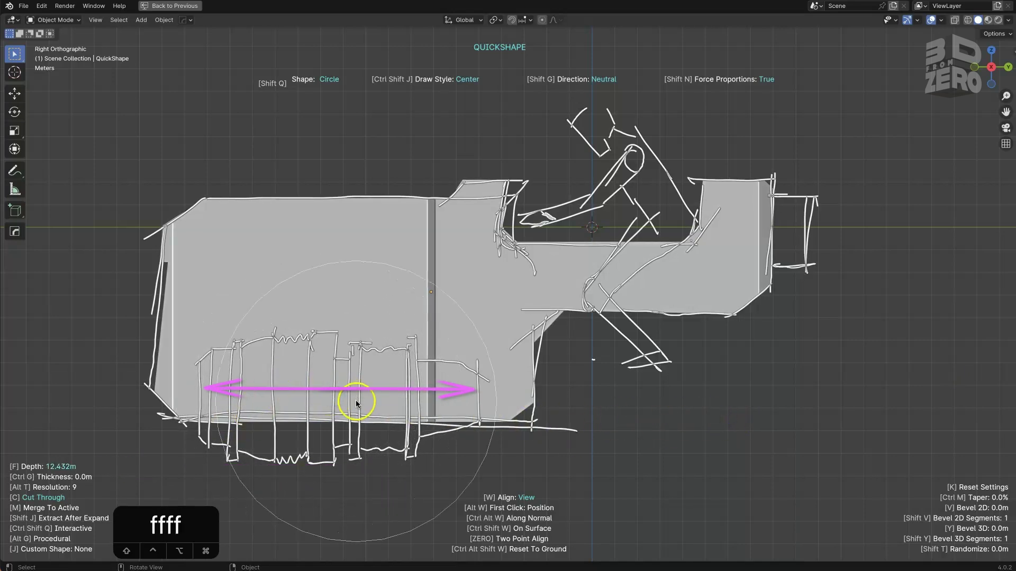
left_click(355, 401)
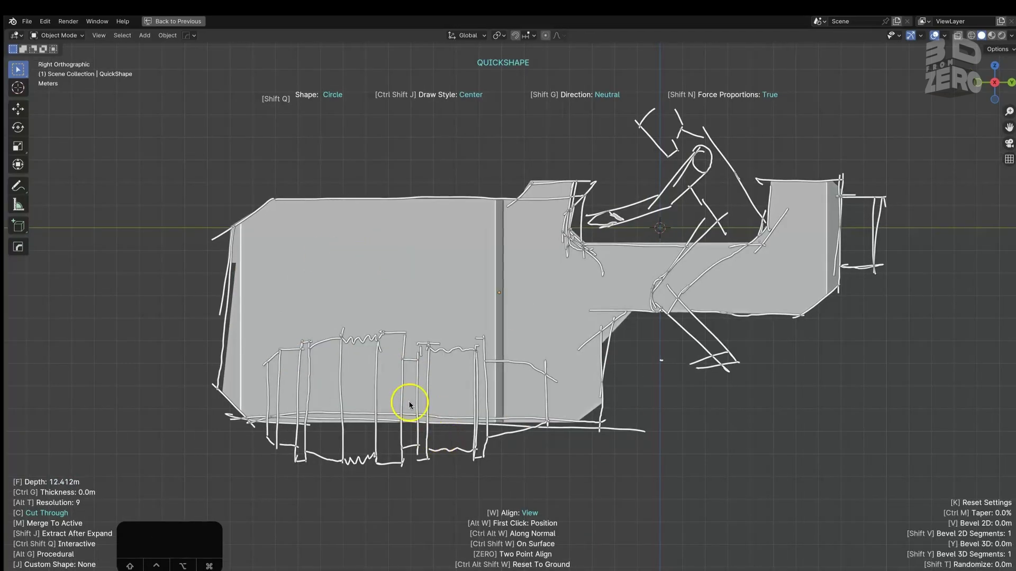
Draw an engine cylinder beside the lower body in the front view, with Align set to Face and direction Away From View
middle_click_drag(409, 405, 461, 315)
key("1")
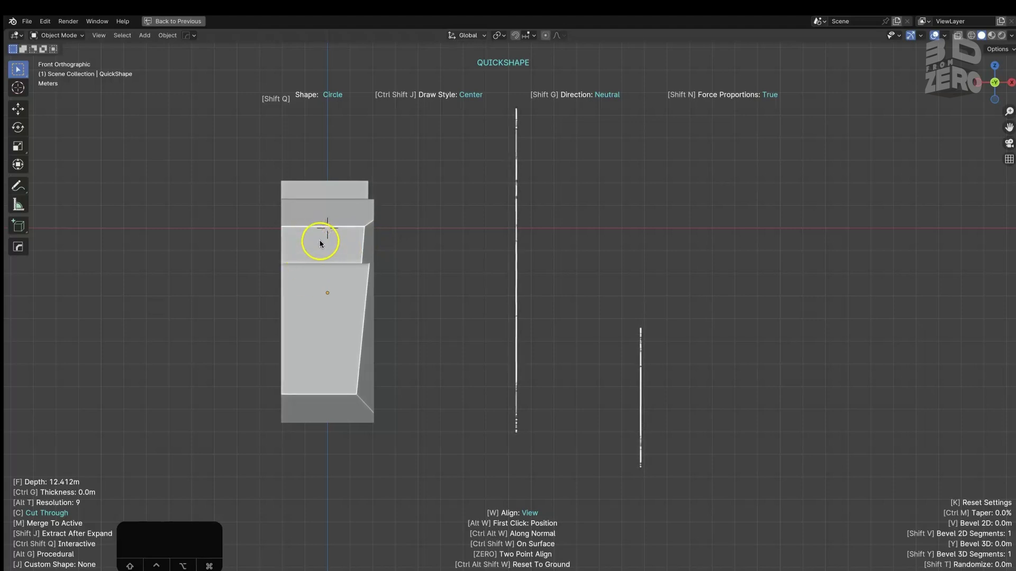
key("w")
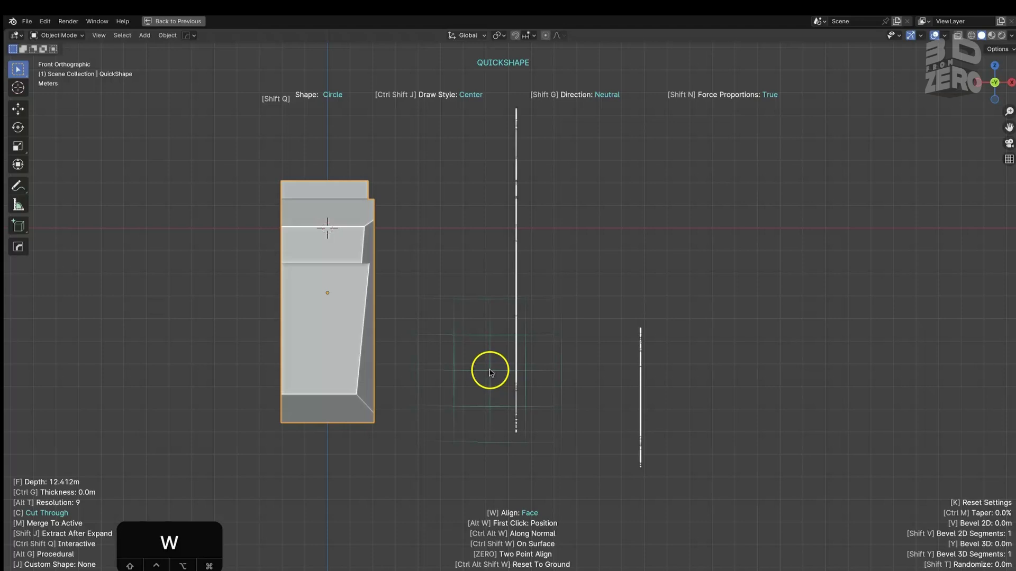
key("shift+g")
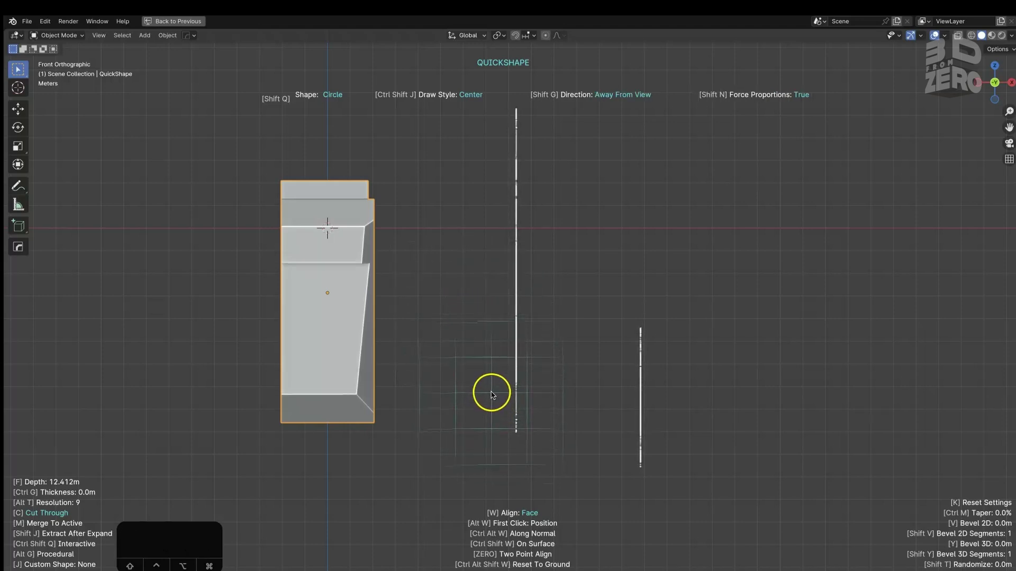
left_click_drag(492, 379, 515, 425)
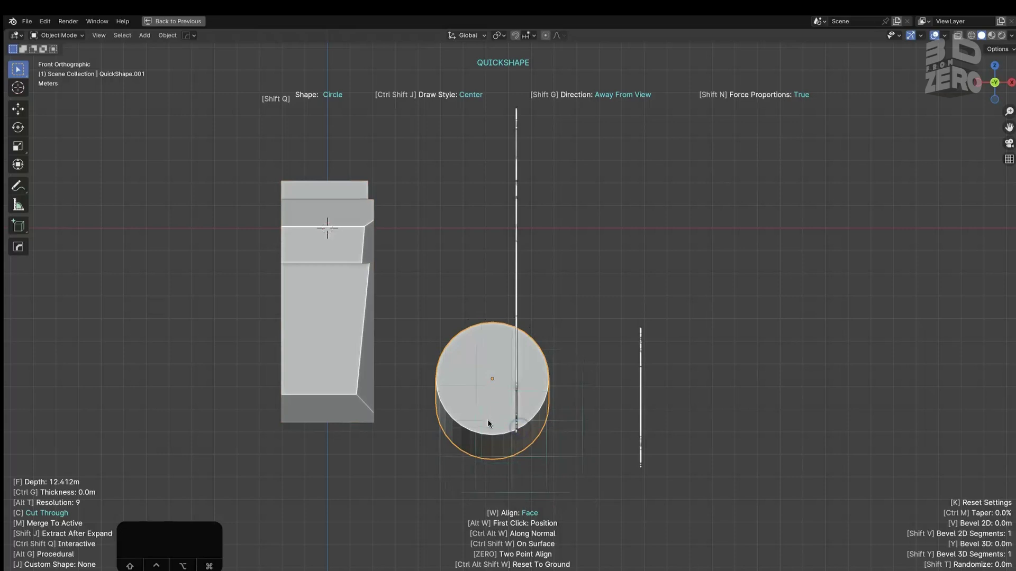
In the right view, rotate the engine cylinder until it is level and move it onto the engine sketch
middle_click_drag(571, 358, 509, 379)
key("3")
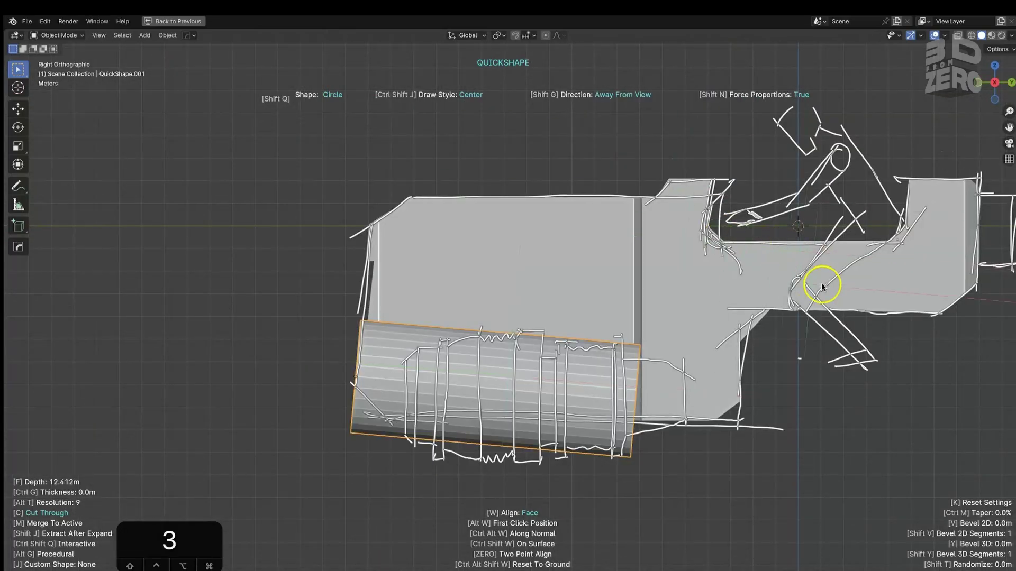
key("r")
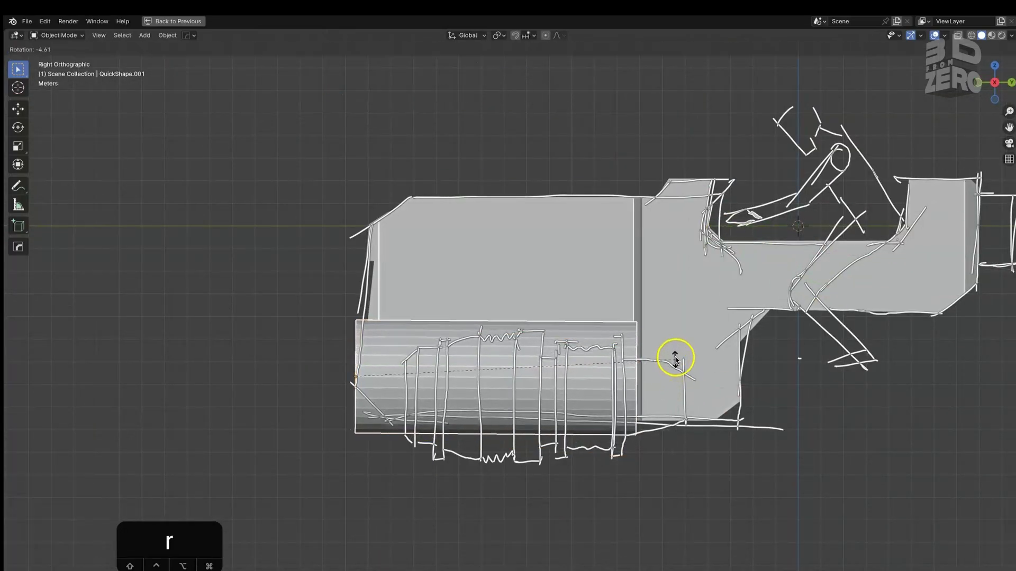
left_click(889, 347)
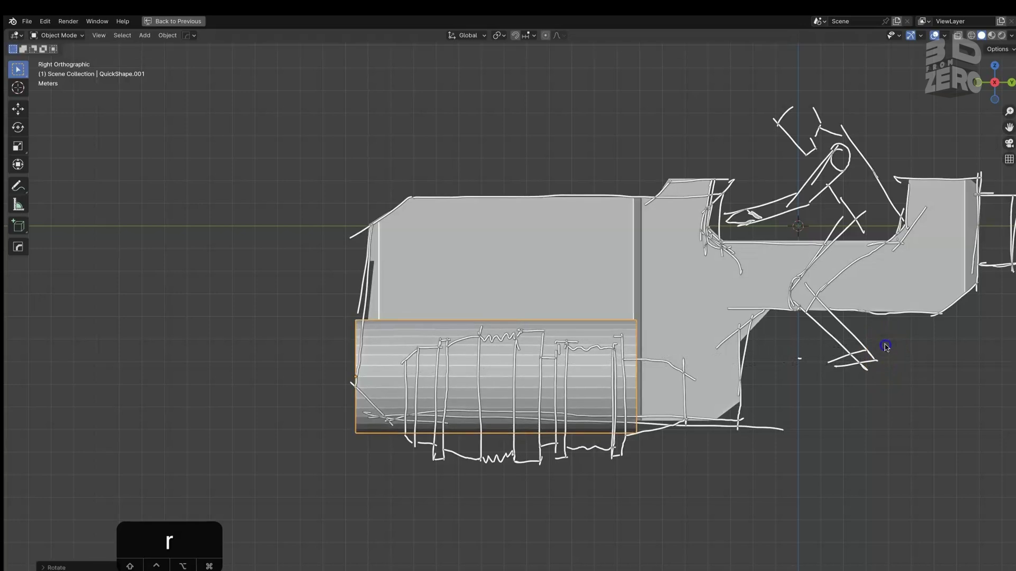
key("g")
left_click(716, 415)
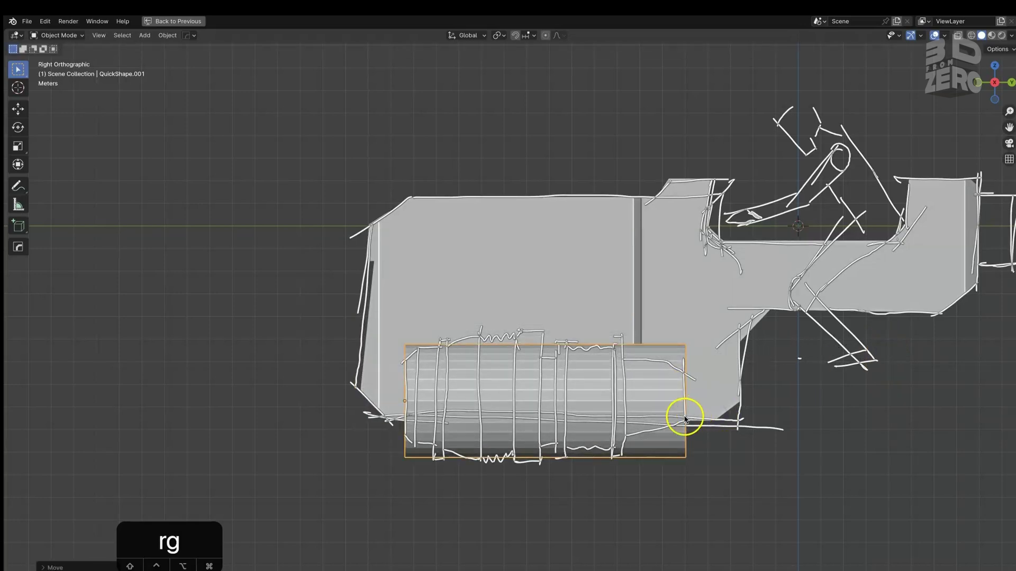
Slice the engine cylinder with QuickShape's Box shape at the sketch's section lines, from its tail end to the first wavy band
key("shift+f")
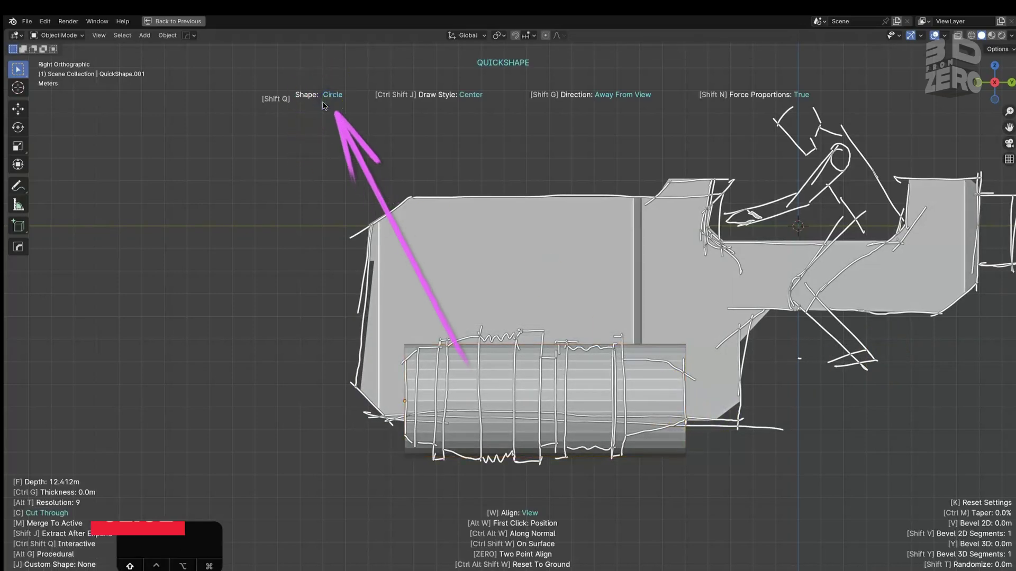
key("shift+q")
key("shift+q")
key("shift+q")
key("shift+q")
scroll(439, 365, "up", 4)
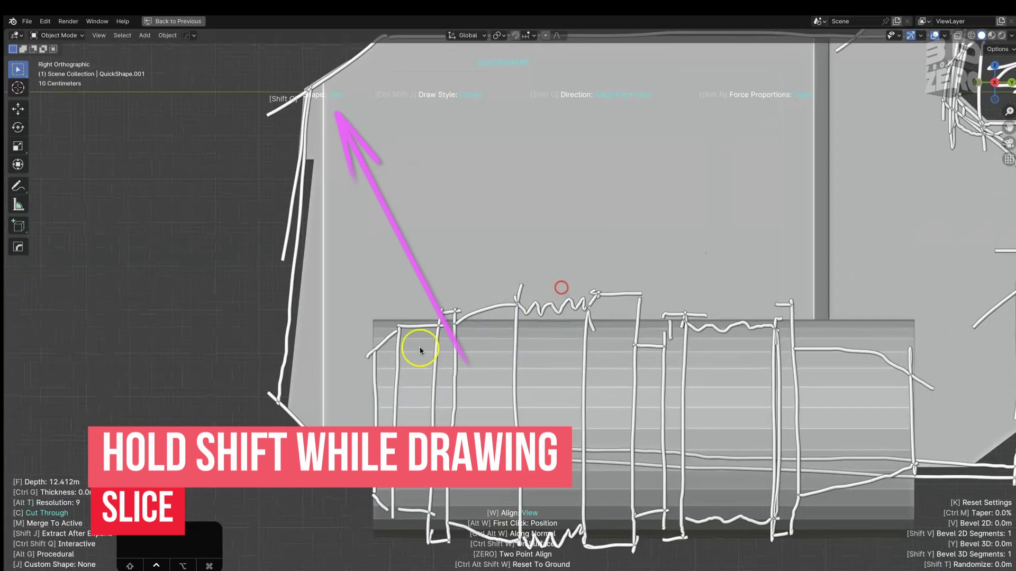
left_click(419, 351)
scroll(580, 363, "down", 2, "shift")
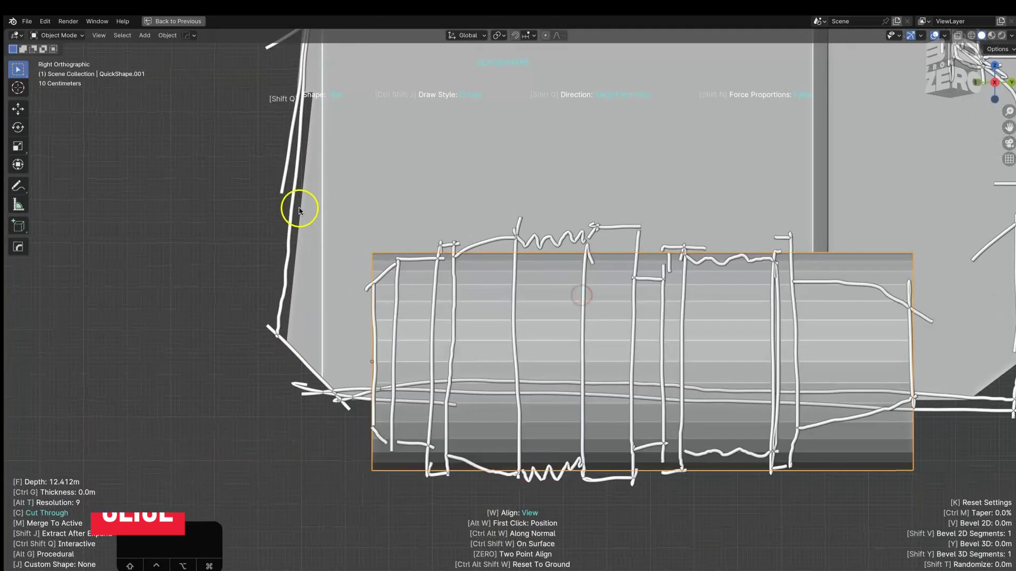
left_click_drag(279, 207, 517, 534, "shift")
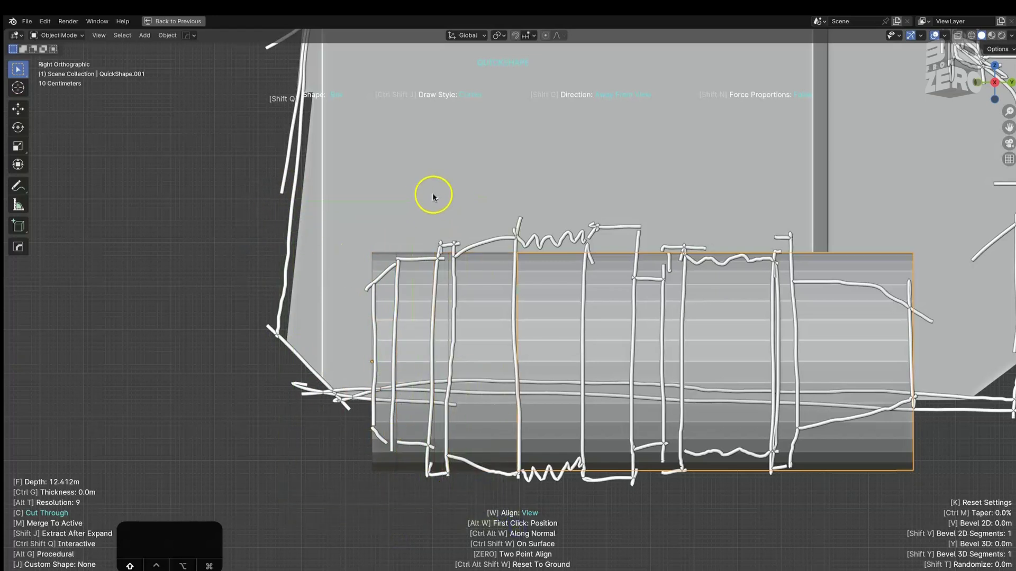
Slice the rest of the engine cylinder at the remaining section lines toward the vehicle's front
left_click_drag(618, 542, 489, 234)
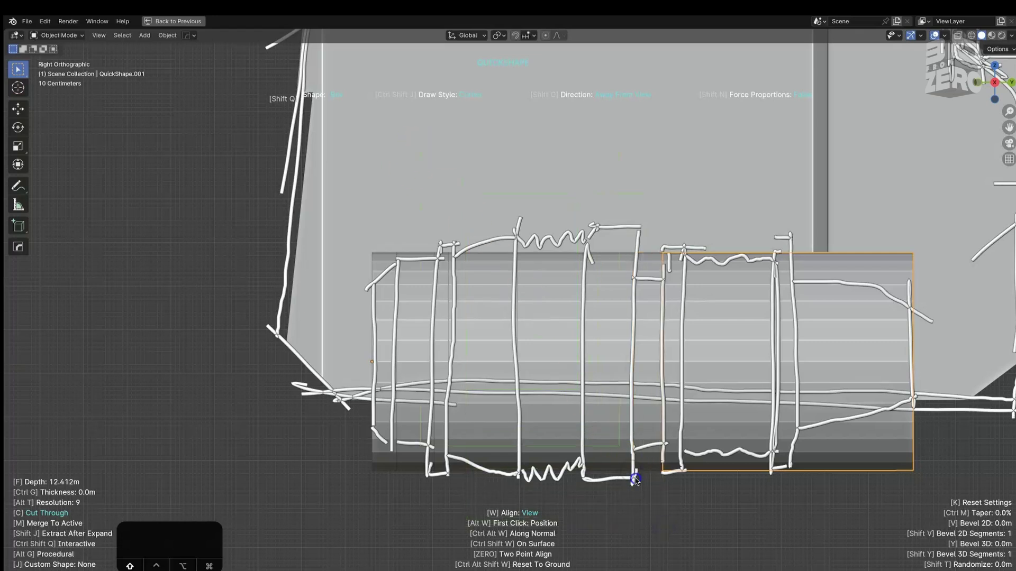
left_click_drag(678, 544, 500, 237)
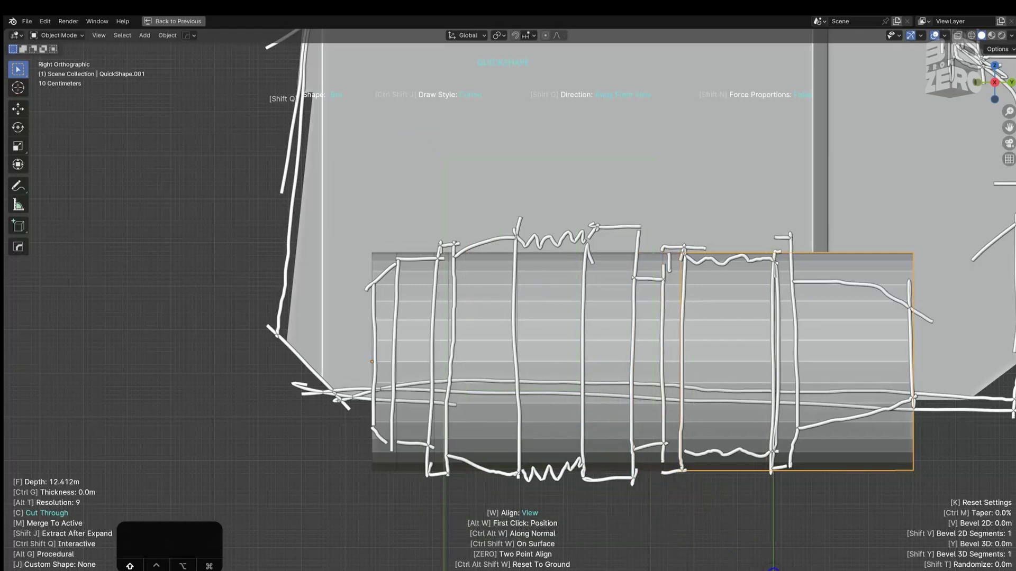
left_click_drag(774, 570, 773, 570)
left_click_drag(494, 235, 796, 539)
Leave the maximized viewport and make the QuickCurve collection unselectable
middle_click_drag(828, 333, 845, 248)
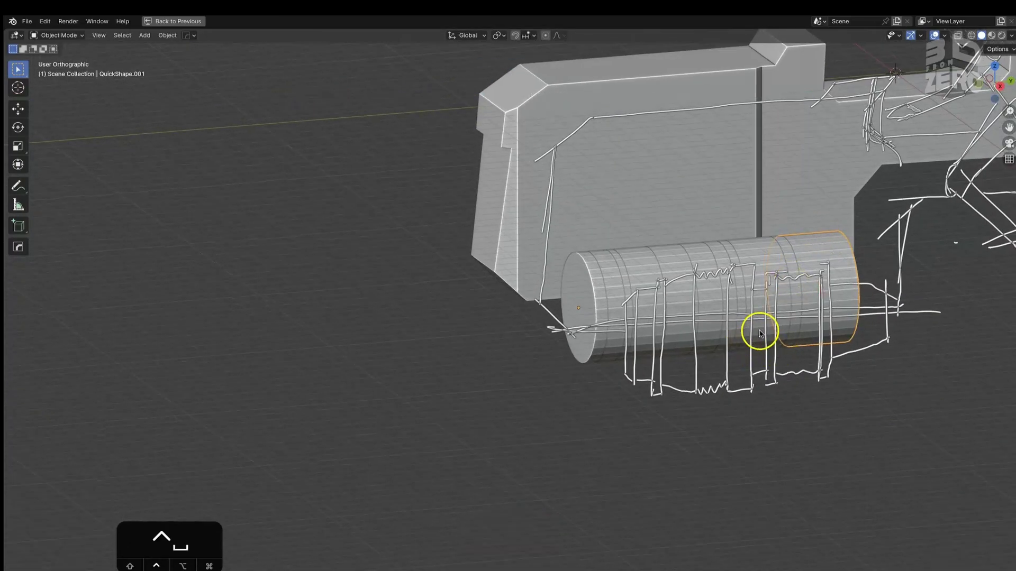
key("ctrl+alt+space")
left_click(992, 35)
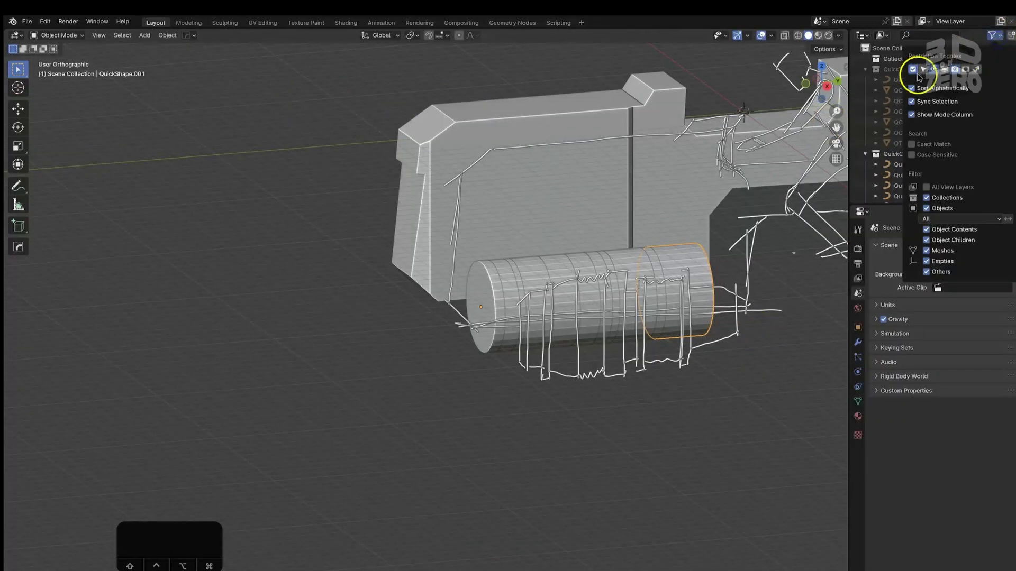
left_click(898, 154)
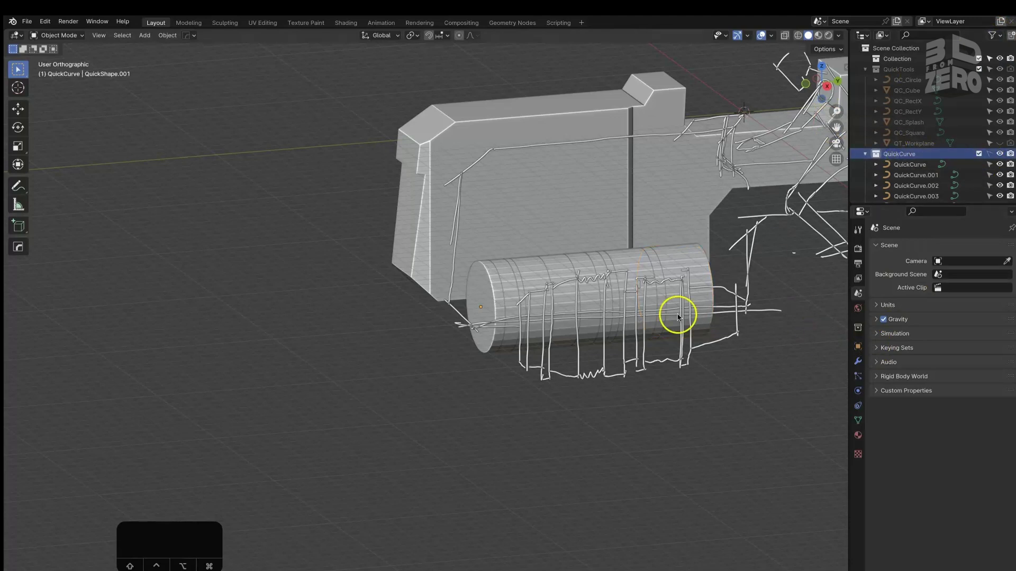
In the right view, scale the tail-end engine segments with global Y locked to match the sketch outline
key("KP_3")
scroll(436, 299, "up", 6)
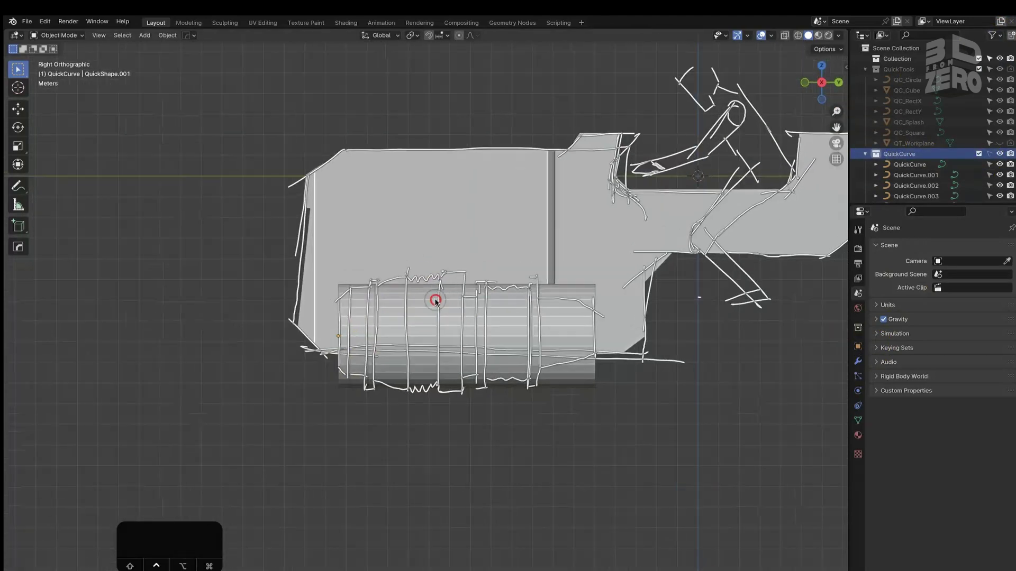
left_click(319, 279)
key("s")
key("shift+y")
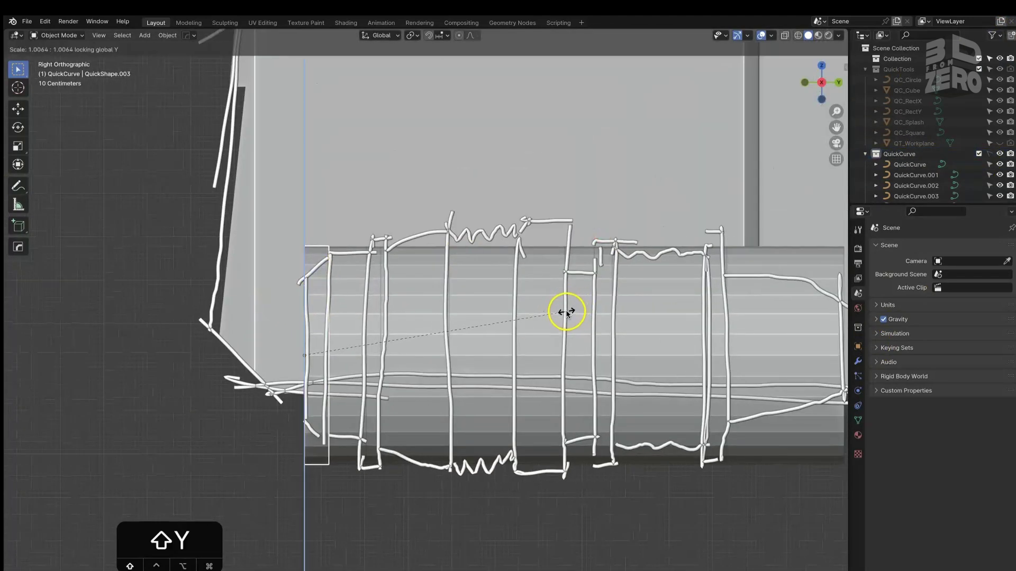
left_click(523, 335)
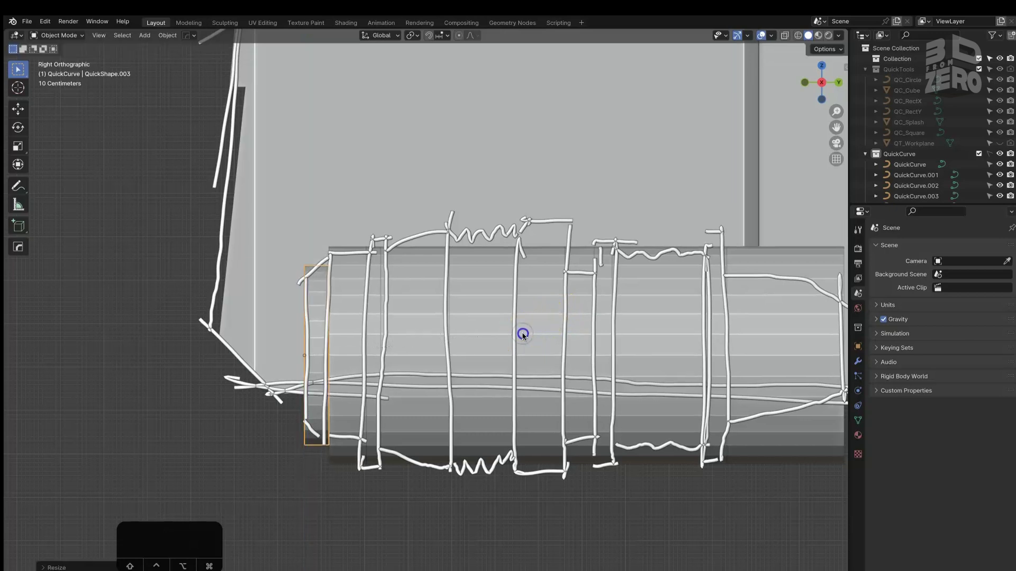
left_click(346, 281)
key("s")
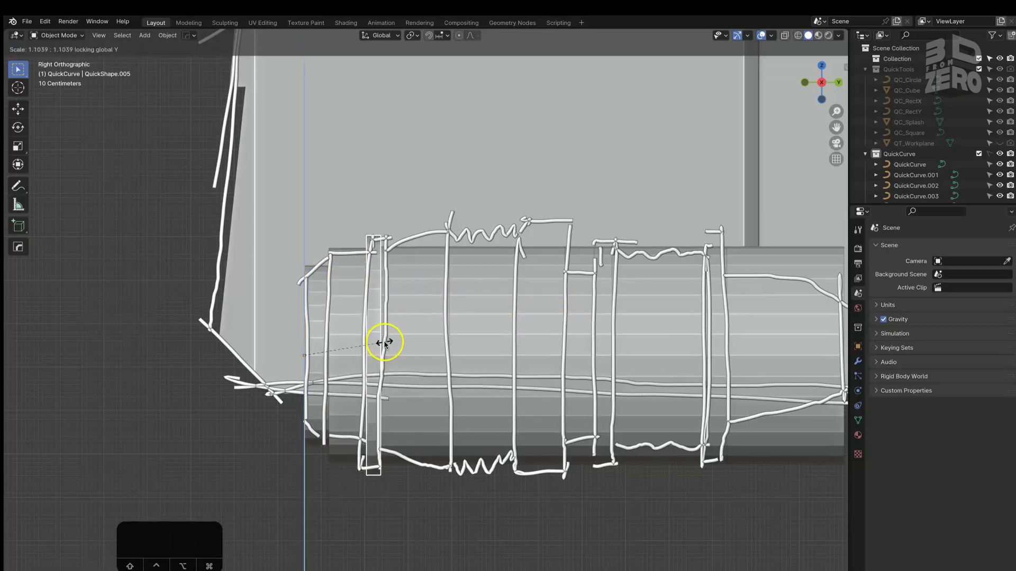
left_click(385, 342)
Scale the engine's middle segments around the first wavy band to the sketched diameters, keeping their lengths
left_click(413, 333)
key("s")
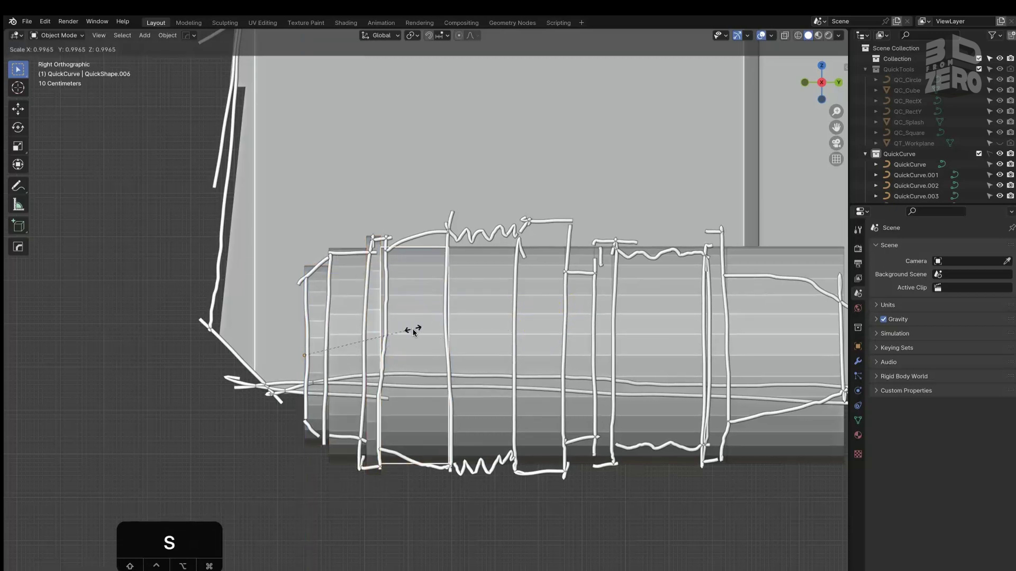
left_click(433, 333)
left_click(464, 333)
key("s")
left_click(483, 340)
left_click(534, 327)
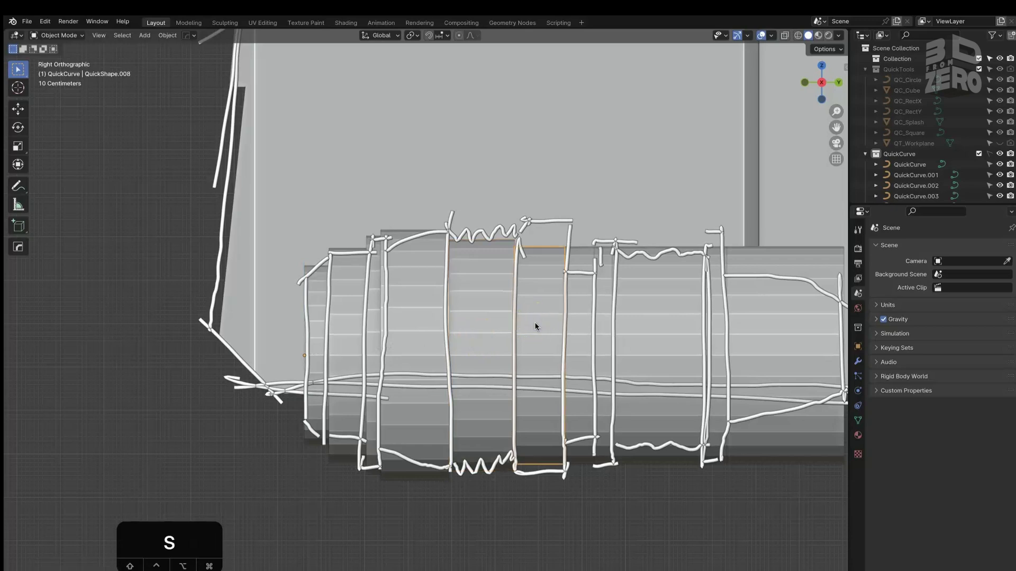
key("s")
left_click(585, 363)
Scale the engine's front segments to the sketched diameters, keeping their lengths, and exclude the QuickCurve collection to hide the sketch
left_click(574, 345)
key("s")
left_click(522, 356)
left_click(653, 317)
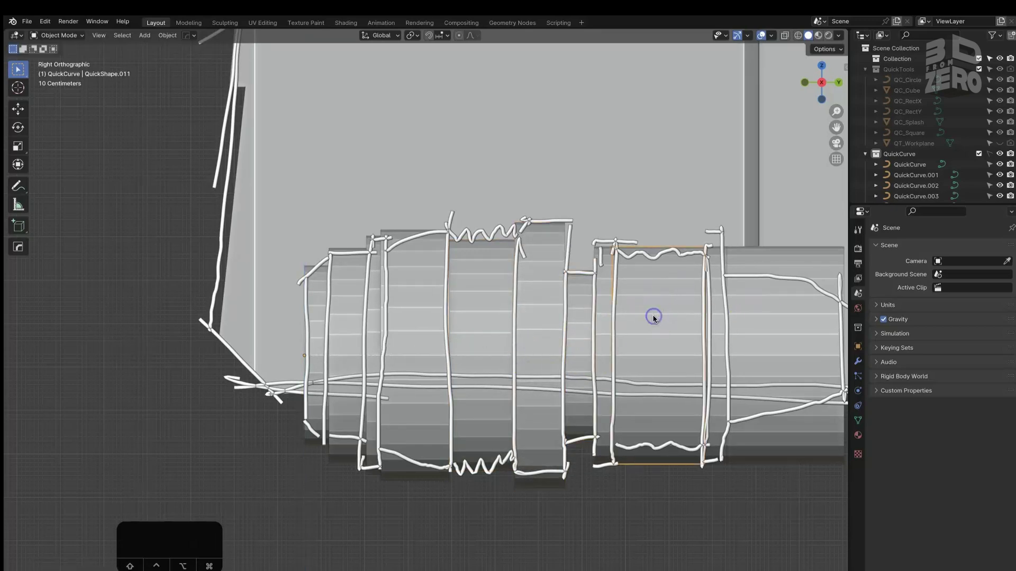
key("s")
left_click(655, 331)
left_click(710, 333)
key("s")
left_click(788, 317)
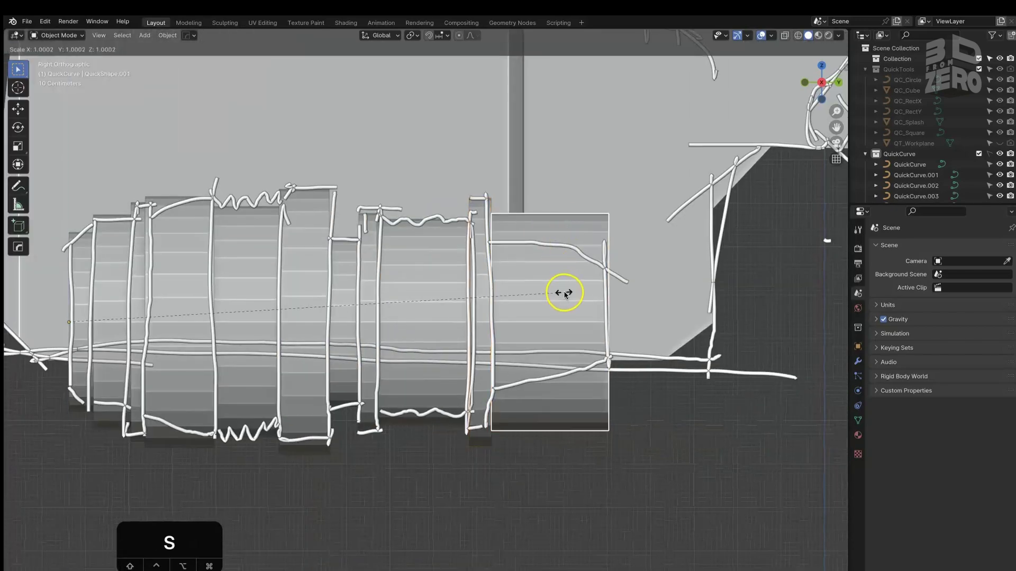
left_click(447, 307)
scroll(672, 301, "down", 3)
left_click(979, 154)
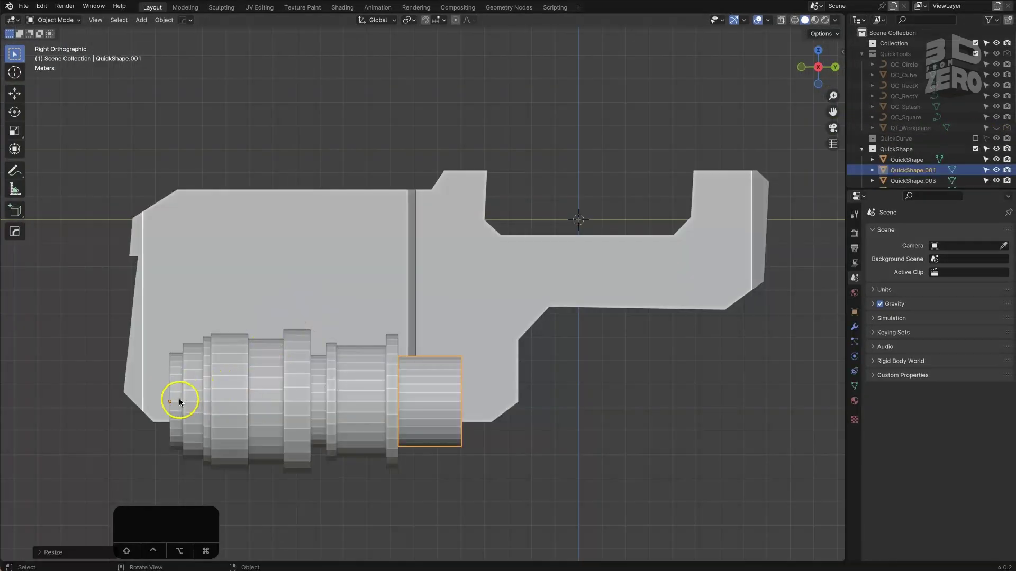
Select all the engine segments and apply their scale and rotation
left_click(177, 404)
left_click(196, 394, "shift")
left_click(207, 398, "shift")
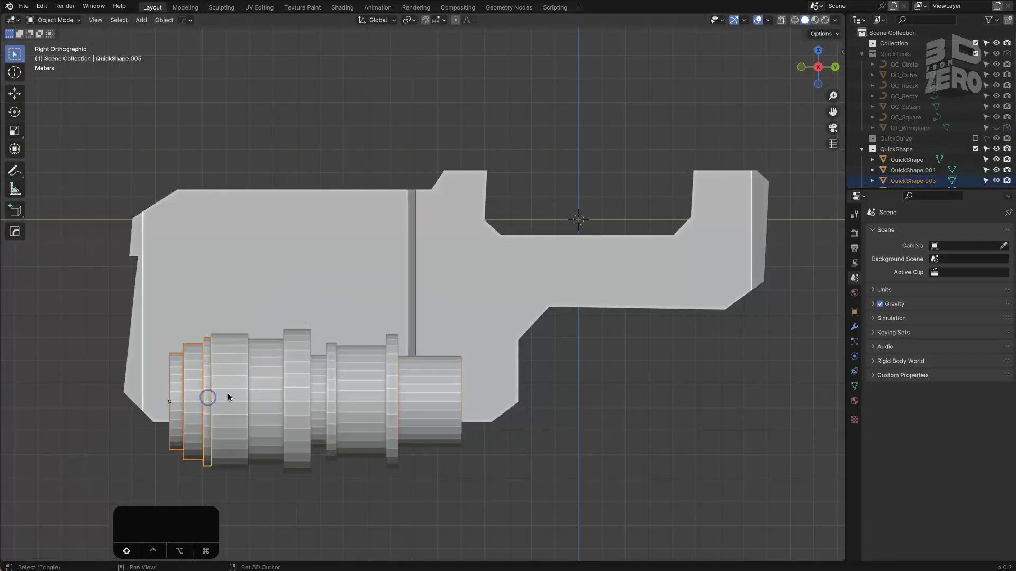
left_click(229, 396, "shift")
left_click(264, 394, "shift")
left_click(332, 405, "shift")
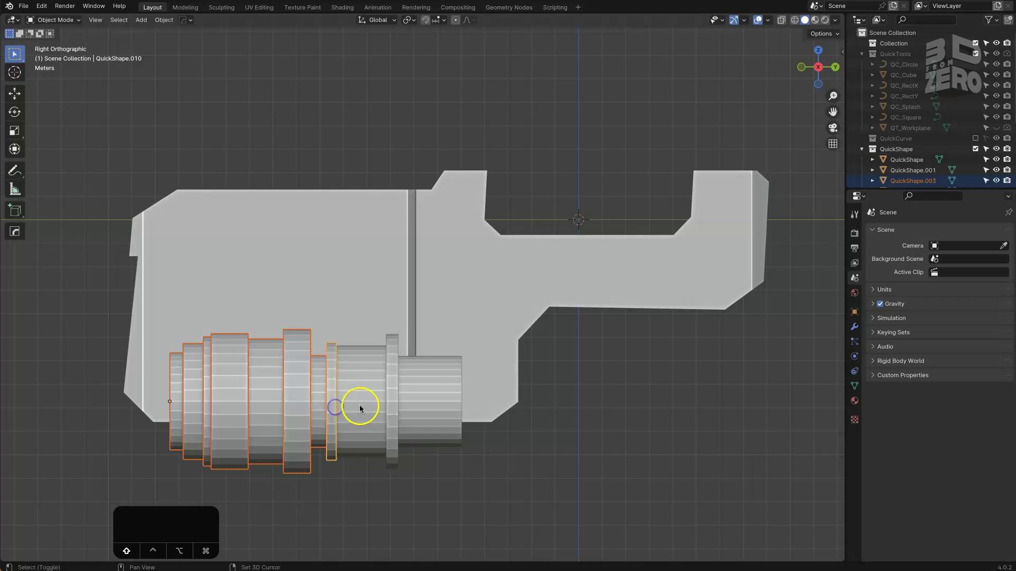
left_click(360, 405, "shift")
left_click(392, 404, "shift")
left_click(435, 404, "shift")
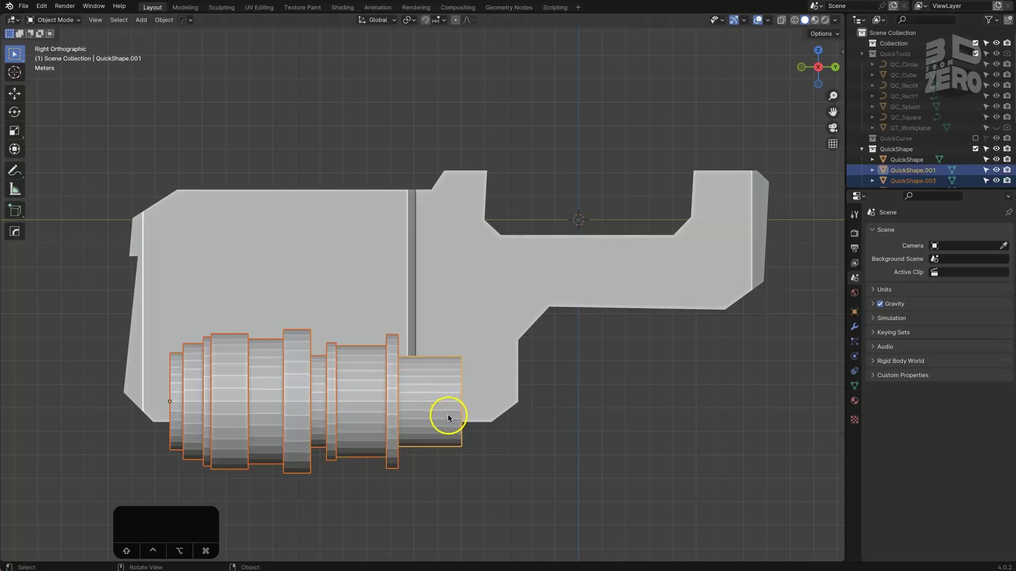
key("ctrl+a")
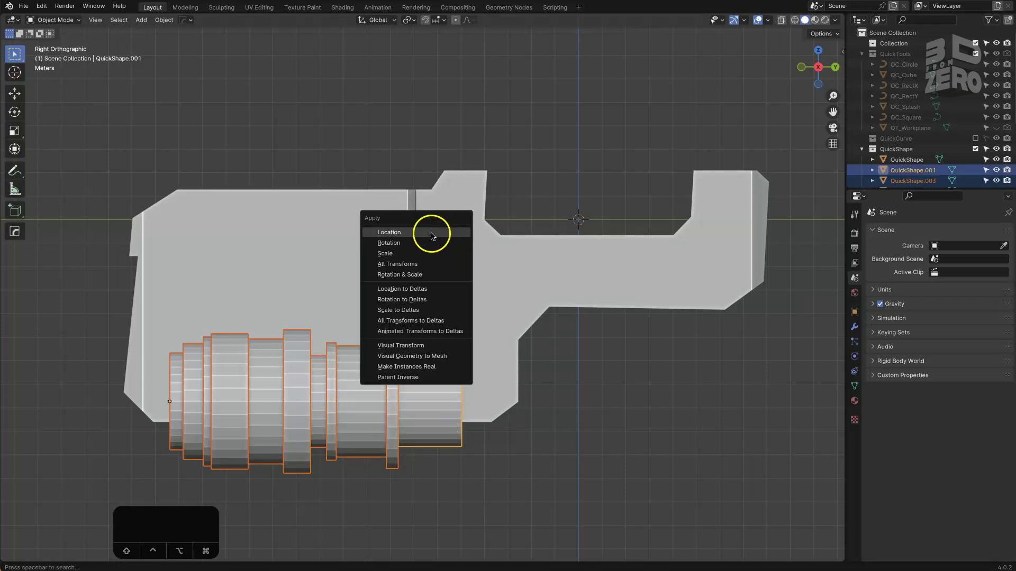
left_click(392, 254)
key("ctrl+a")
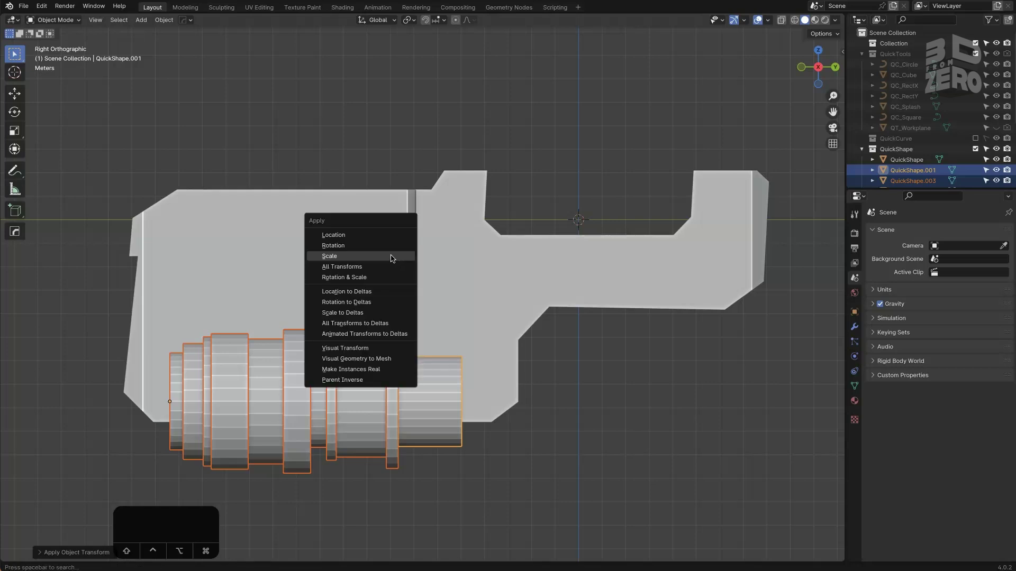
left_click(342, 248)
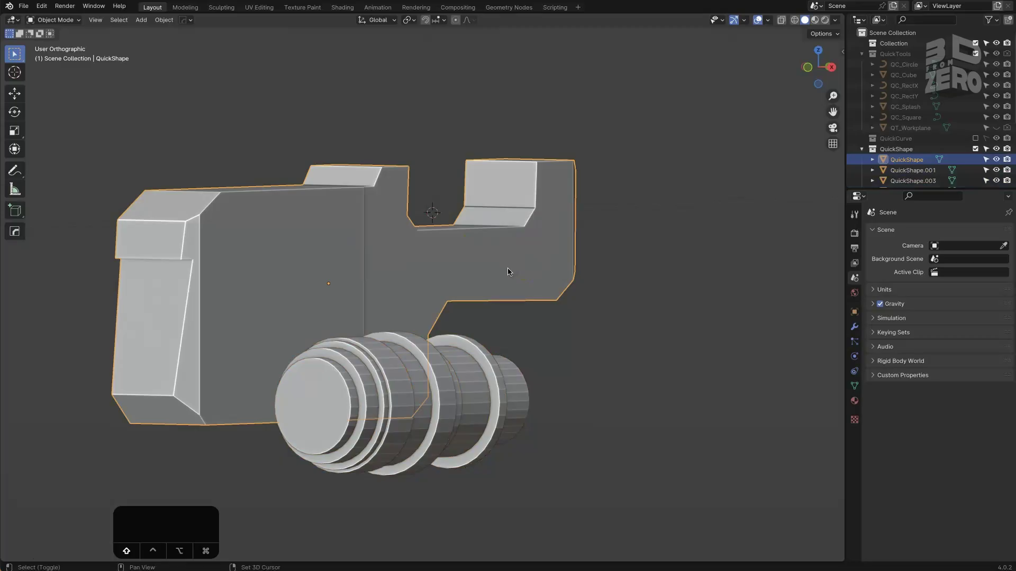
Start a Box QuickShape in the right view and set its depth to about 0.152 m
key("ctrl+alt+q")
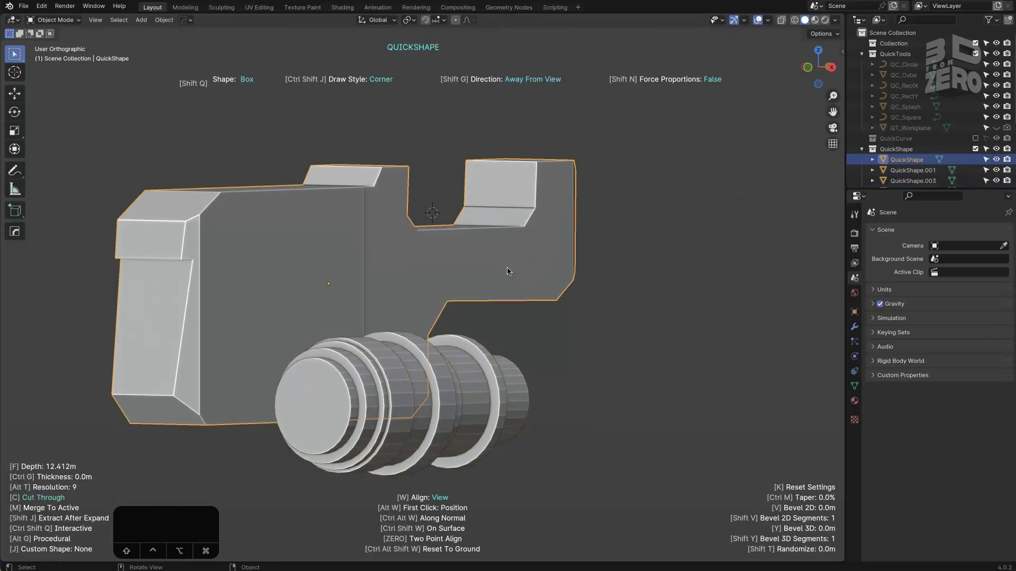
key("3")
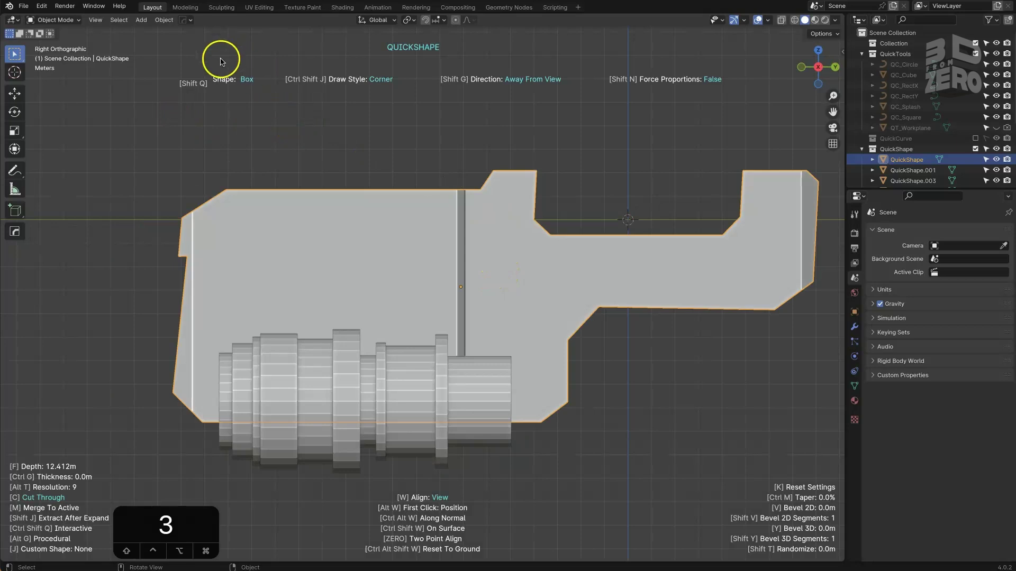
left_click(247, 82)
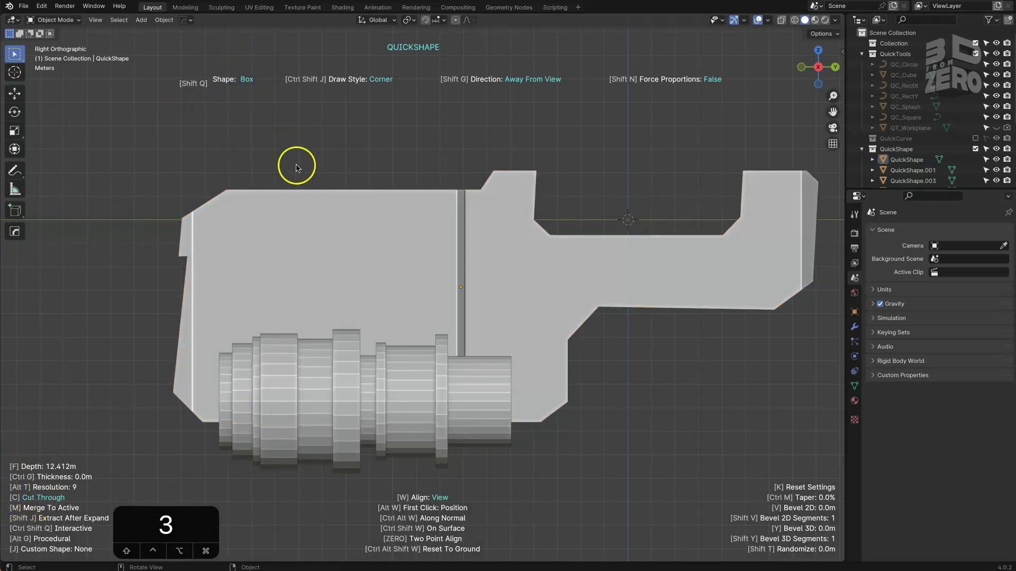
key("f")
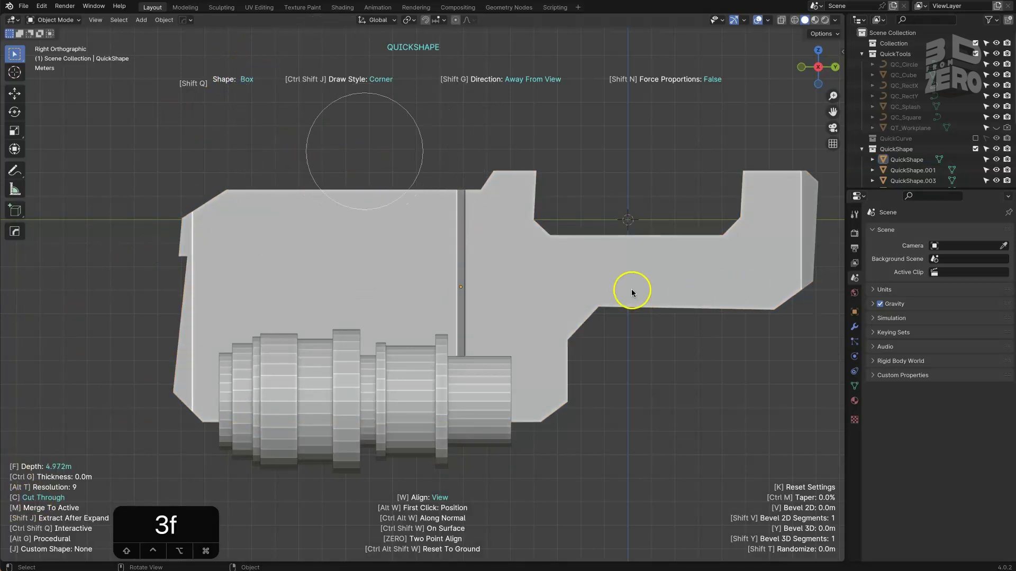
left_click(463, 287)
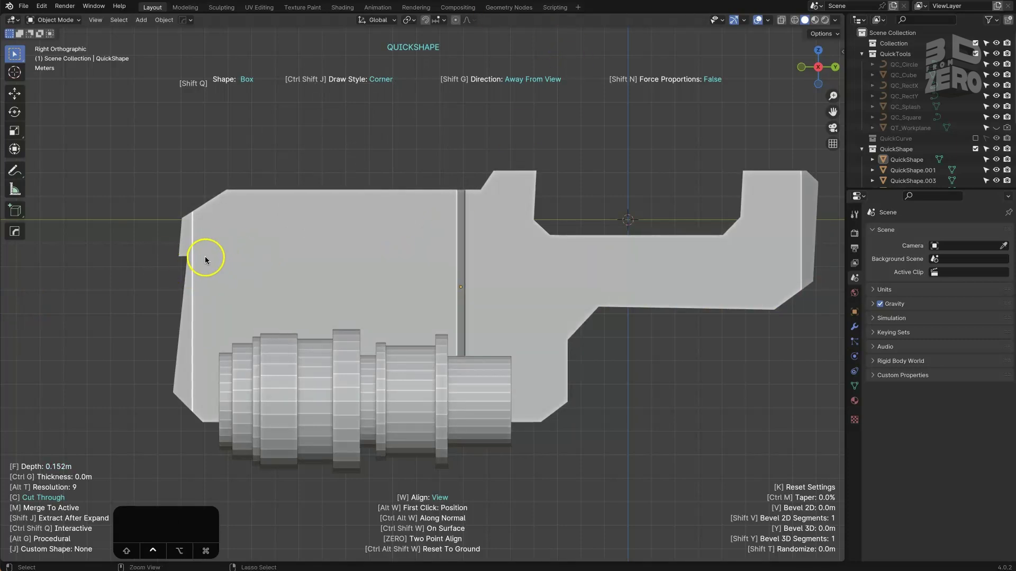
Set the Box QuickShape's direction to Towards View and draw a thin upright strip aligned to the body's side face, above the engine's rear
middle_click_drag(204, 256, 313, 198, "ctrl")
left_click(194, 356)
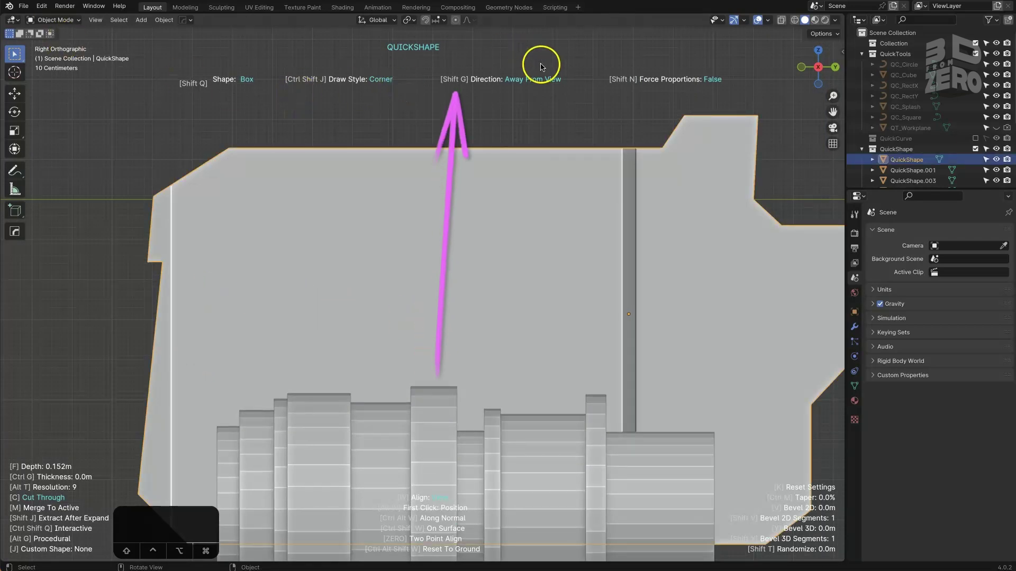
left_click(540, 81)
key("shift+g")
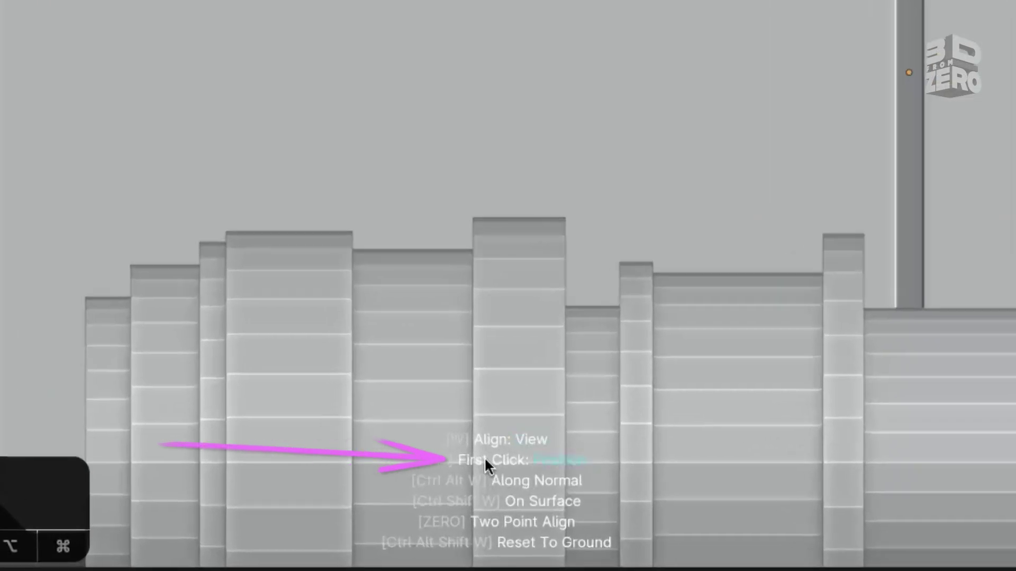
scroll(211, 2, "up", 1)
scroll(142, 50, "up", 3)
middle_click_drag(236, 280, 347, 226, "shift")
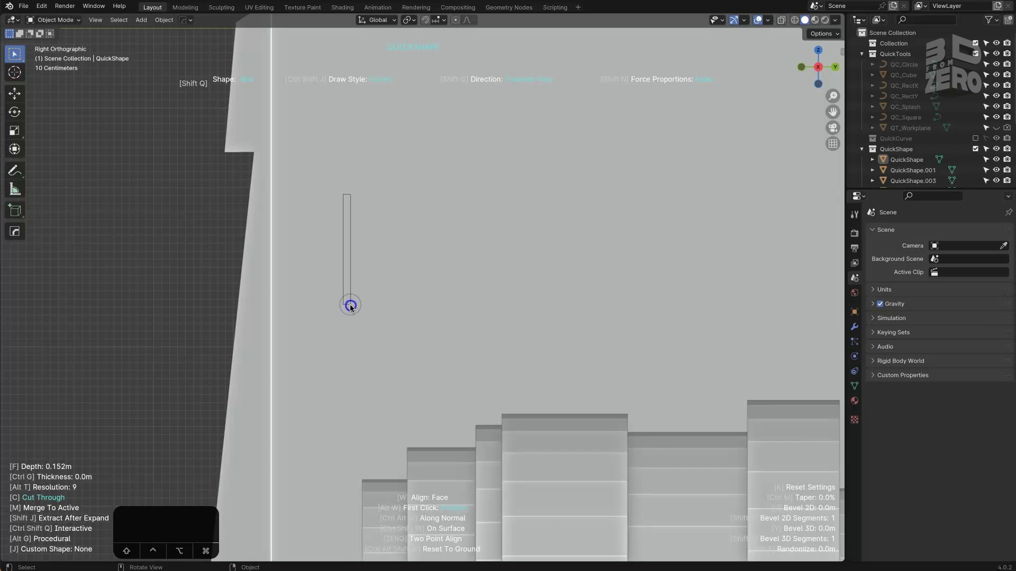
left_click_drag(350, 306, 350, 307)
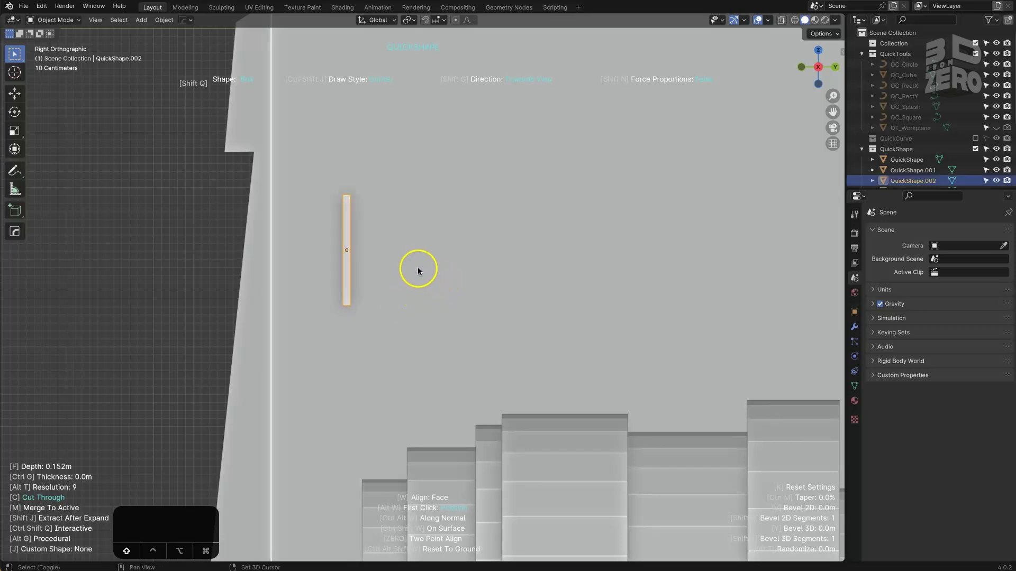
Duplicate the strip a short distance along Y and repeat the duplication to build a row of 18 evenly spaced strips
key("shift+d")
key("y")
left_click(430, 267)
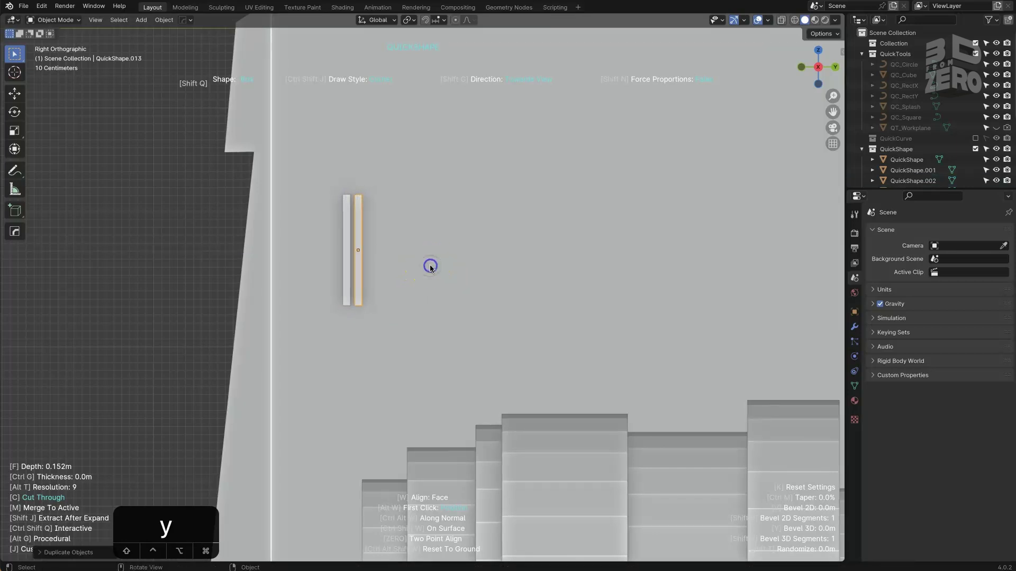
key("shift+r")
key("shift+r")
key("shift+r")
key("shift+r")
key("shift+r")
key("shift+r")
key("shift+r")
key("shift+r")
key("shift+r")
key("shift+r")
key("shift+r")
key("shift+r")
key("shift+r")
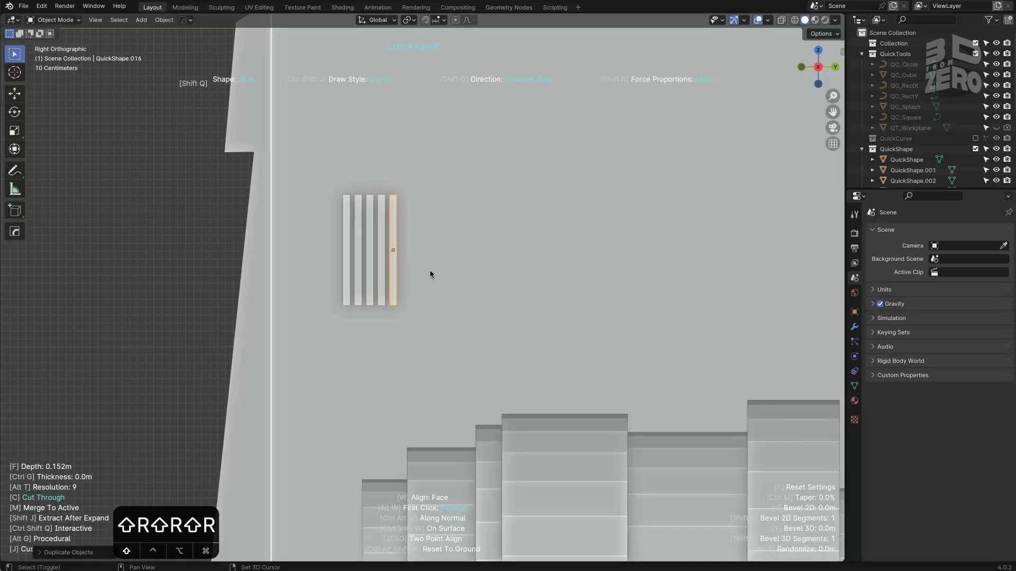
key("shift+r")
key("shift+r")
key("shift+r")
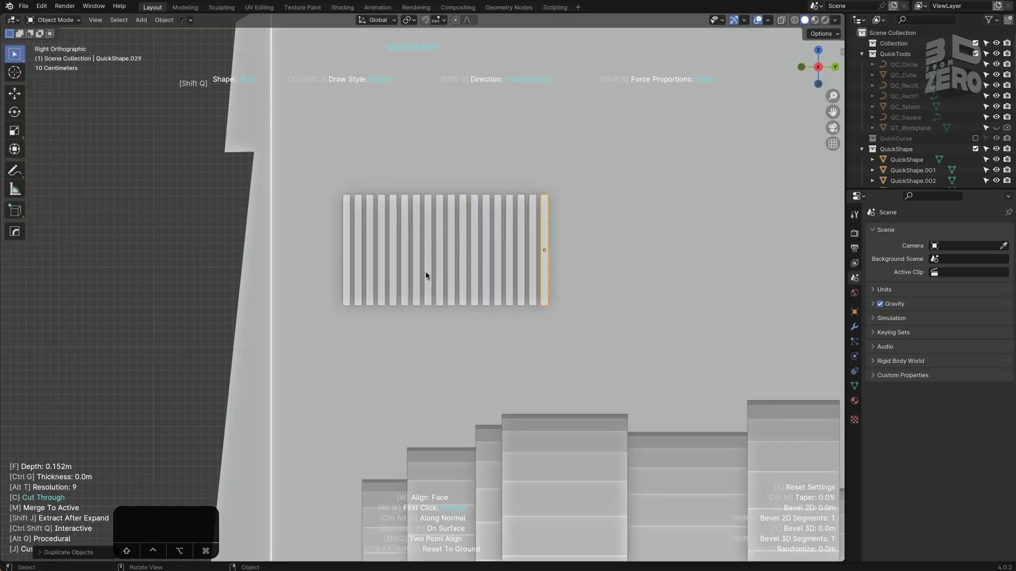
Select the whole row of strips and duplicate it straight down along Z to form a second grille below
key("a")
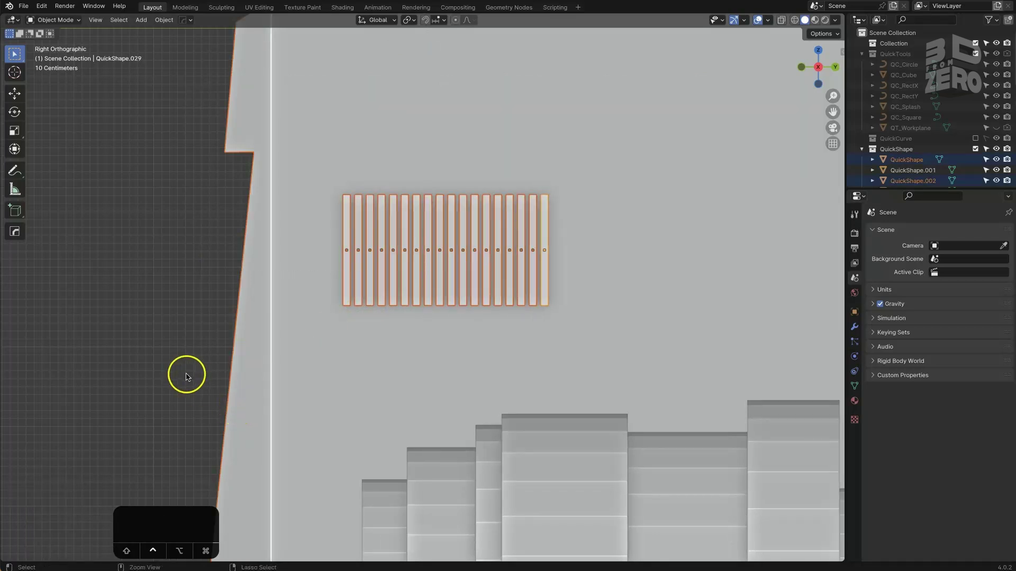
left_click(256, 426, "ctrl")
key("shift+d")
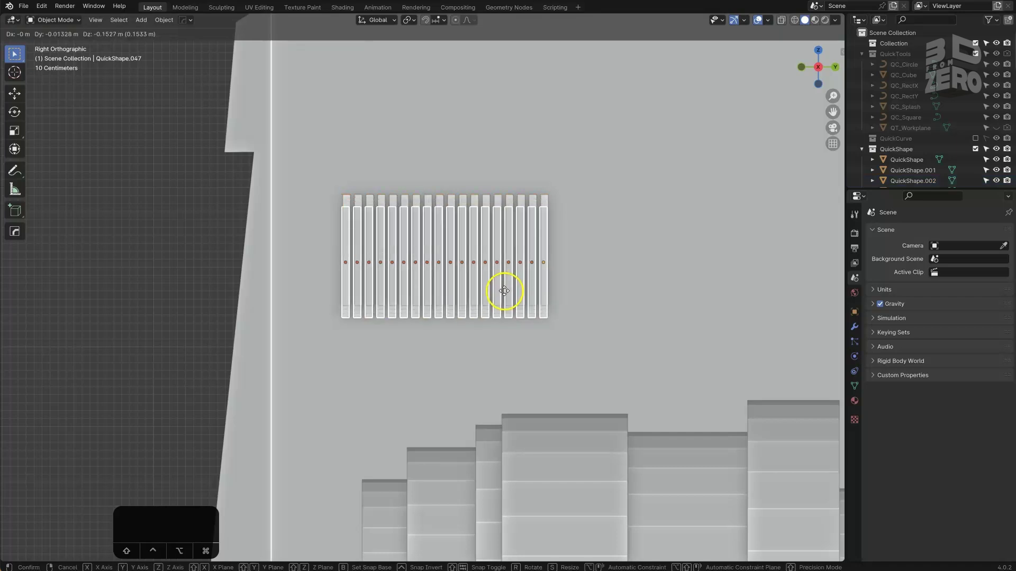
key("z")
left_click(508, 390)
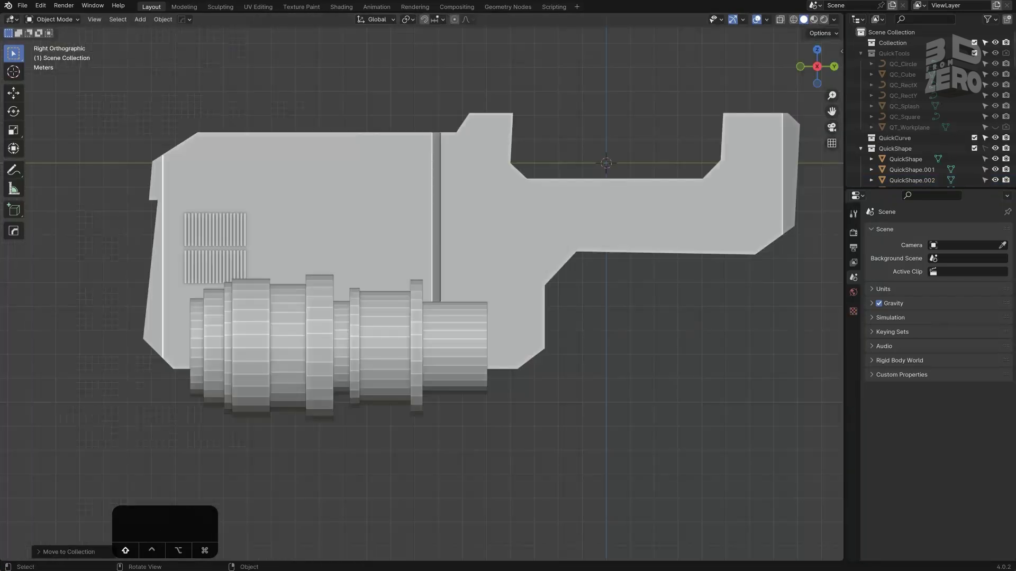
Using a Circle QuickCurve of size 0.182 m with First Click on Align, draw thick pipes from the body's rear edge and from the upper grille to the seam
left_click(604, 162)
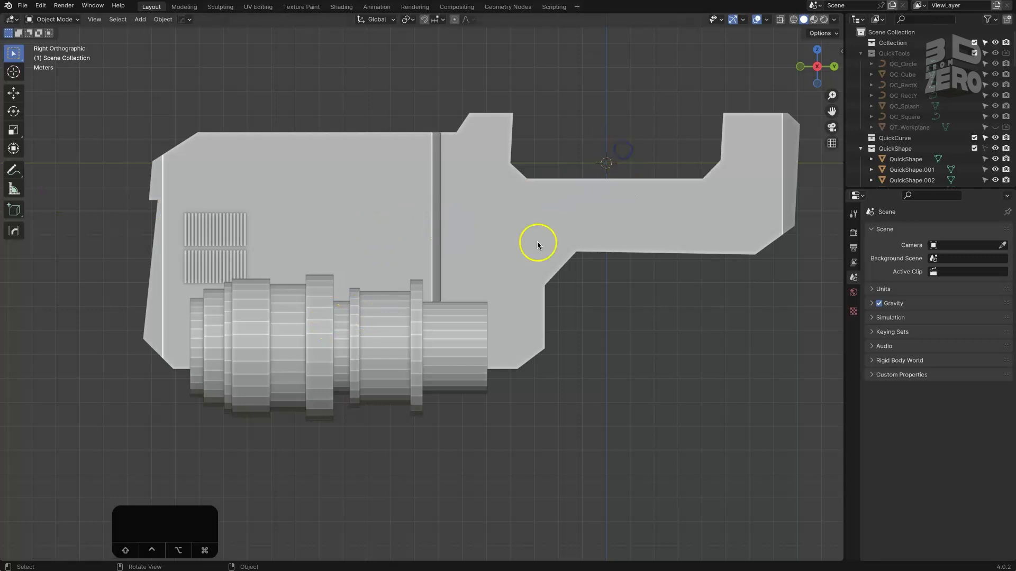
left_click(392, 307)
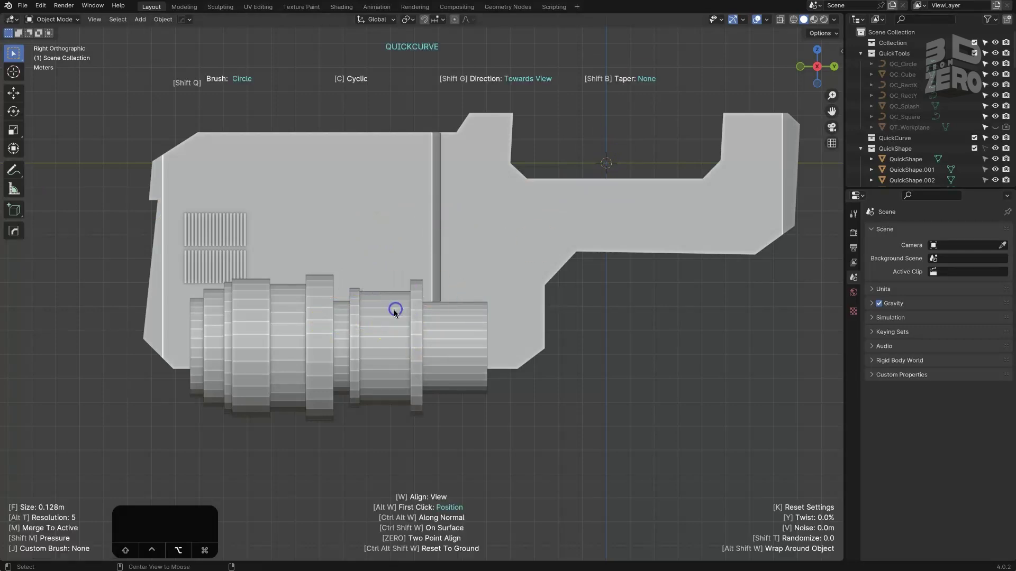
left_click(245, 79)
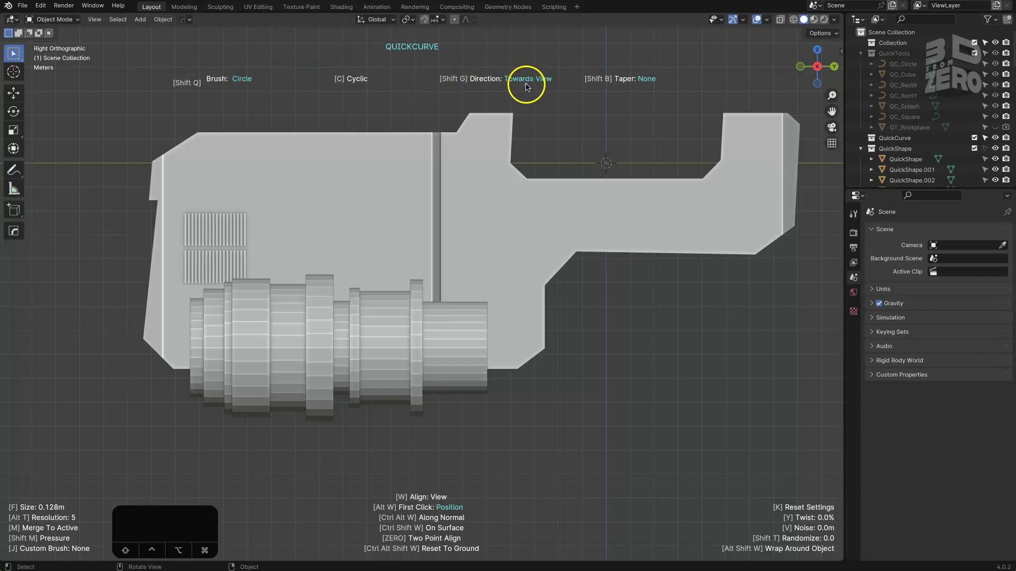
key("f")
key("w")
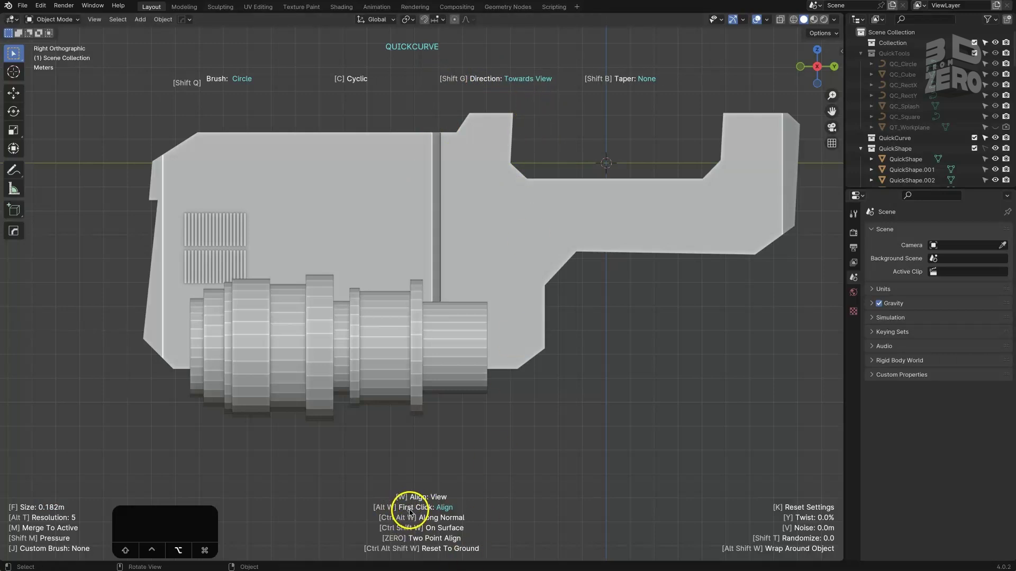
scroll(174, 187, "up", 5)
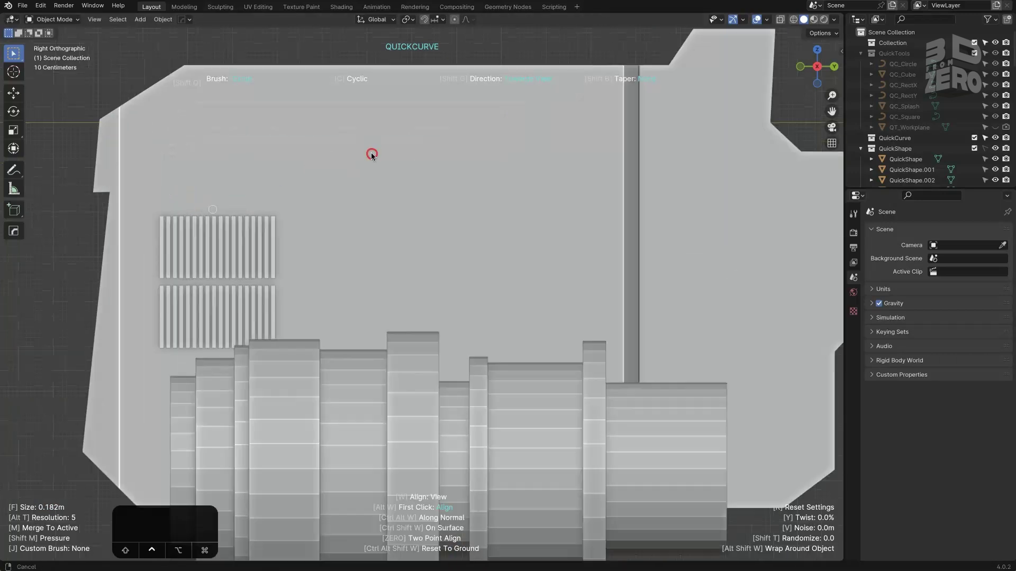
left_click_drag(97, 145, 142, 260)
left_click_drag(291, 256, 707, 242)
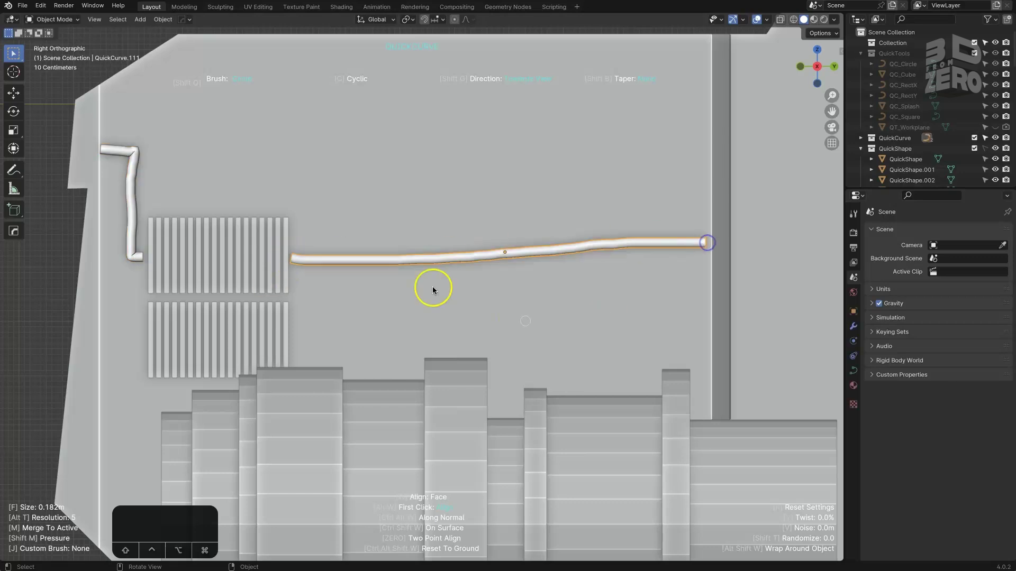
Draw thinner 0.084 m pipes into and out of the lower grille, with a small branch line running to the panel seam
mouse_move(107, 227)
left_mouse_down()
mouse_move(116, 347)
mouse_move(145, 360)
left_mouse_up()
left_click_drag(290, 311, 709, 313)
left_click_drag(587, 337, 710, 329)
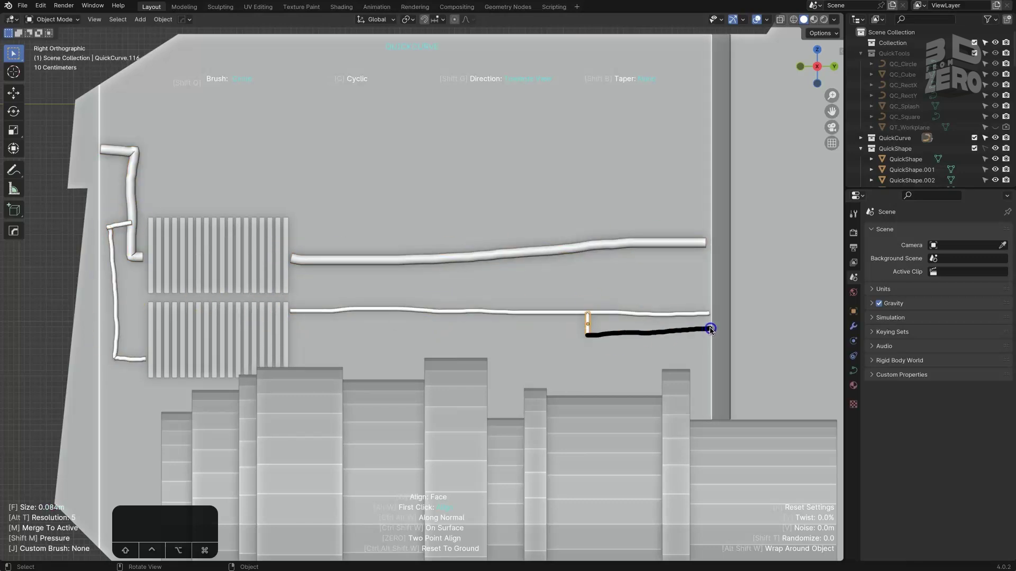
Continue the pipes across the panel gap and run a thin pipe along the front body to the nose, adding a short angled branch there
scroll(692, 254, "down", 5)
middle_click_drag(692, 254, 294, 408, "shift")
scroll(293, 407, "up", 3)
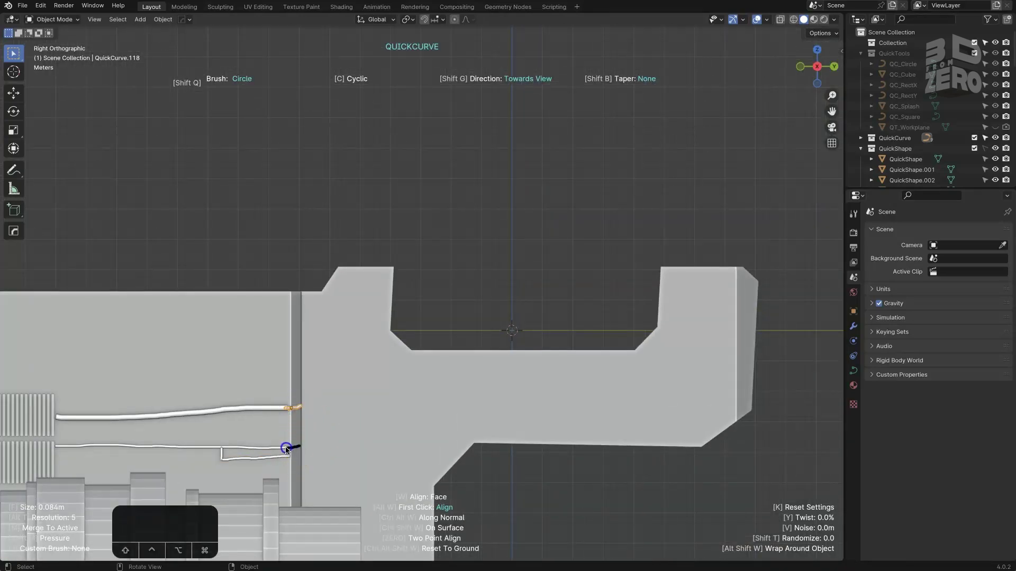
left_click_drag(286, 450, 285, 450)
scroll(490, 350, "up", 2)
middle_click_drag(490, 350, 249, 358, "shift")
left_click_drag(249, 358, 802, 354)
left_click_drag(759, 358, 728, 400)
Select all the engine segments in the right view and isolate them in local view
scroll(629, 362, "down", 5)
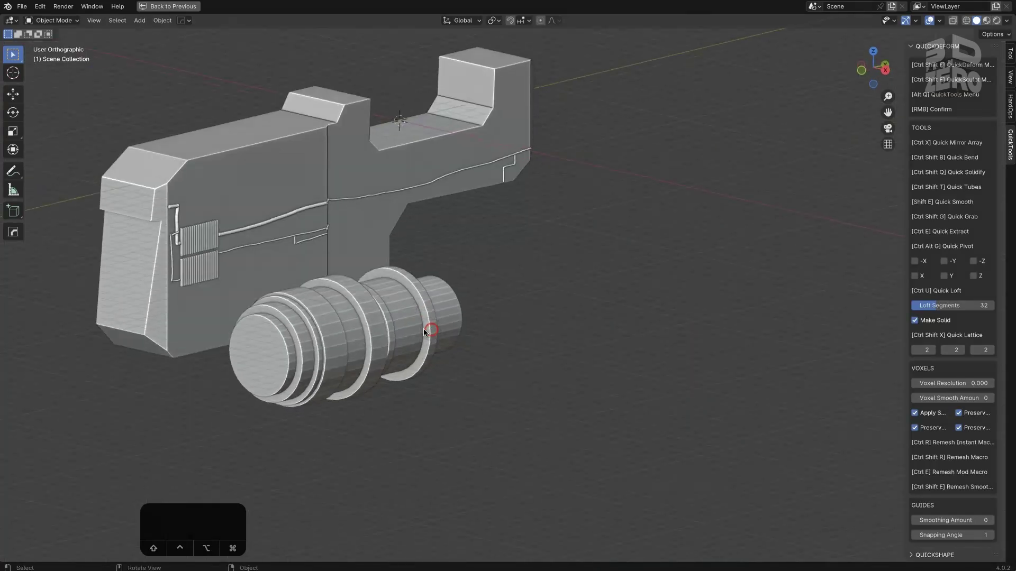
scroll(423, 328, "up", 2)
left_click(423, 329)
key("KP_3")
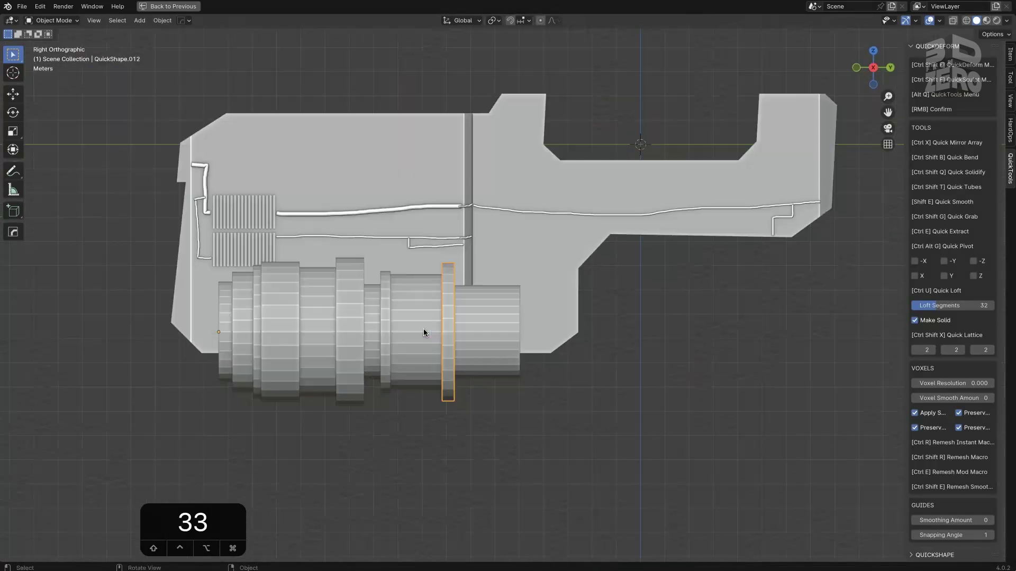
left_click_drag(574, 434, 210, 368)
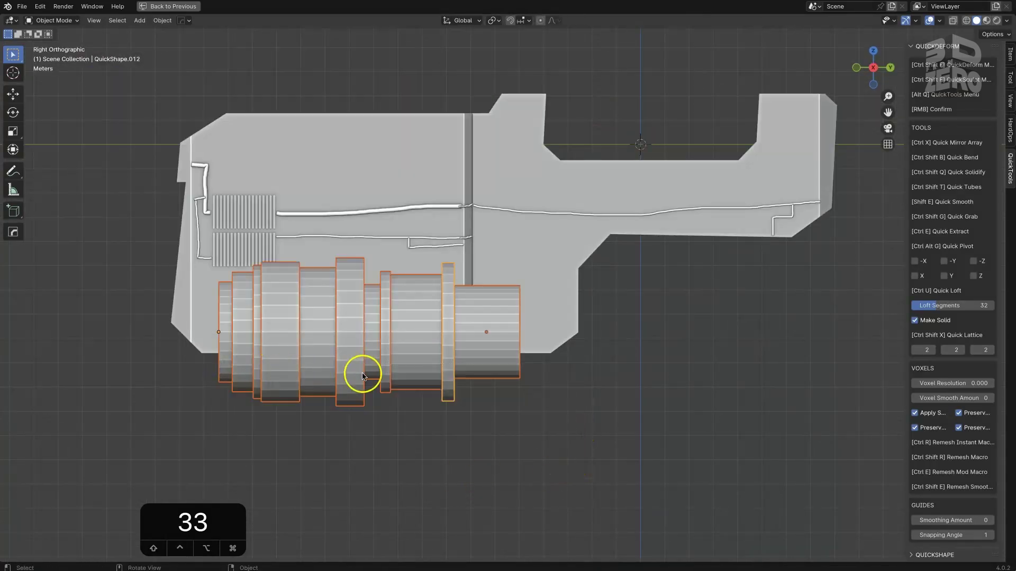
key("KP_Divide")
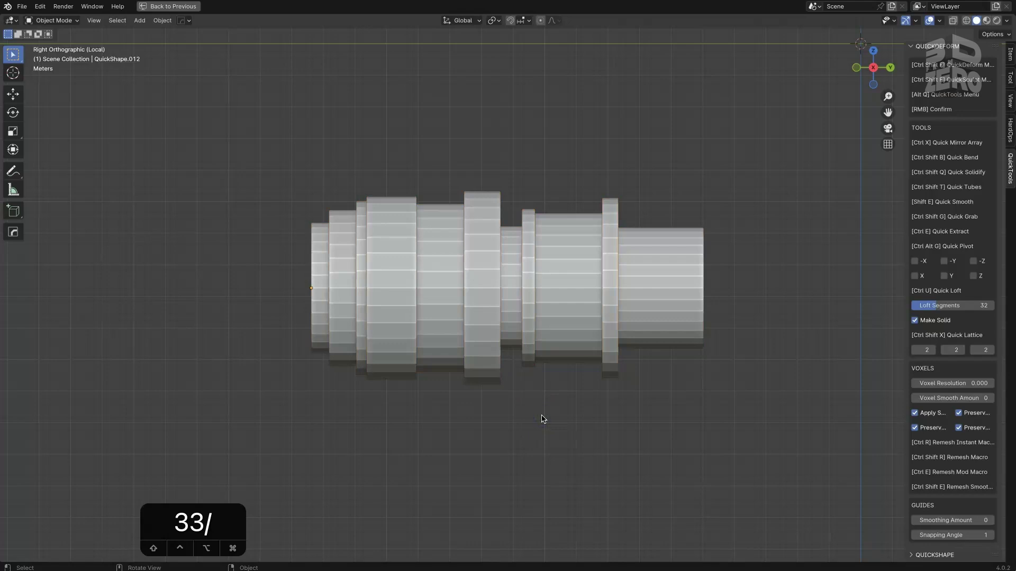
Remesh the engine's end cylinder on the +Y side with Remesh Macro at a voxel size of about 0.109 m
left_click(682, 274)
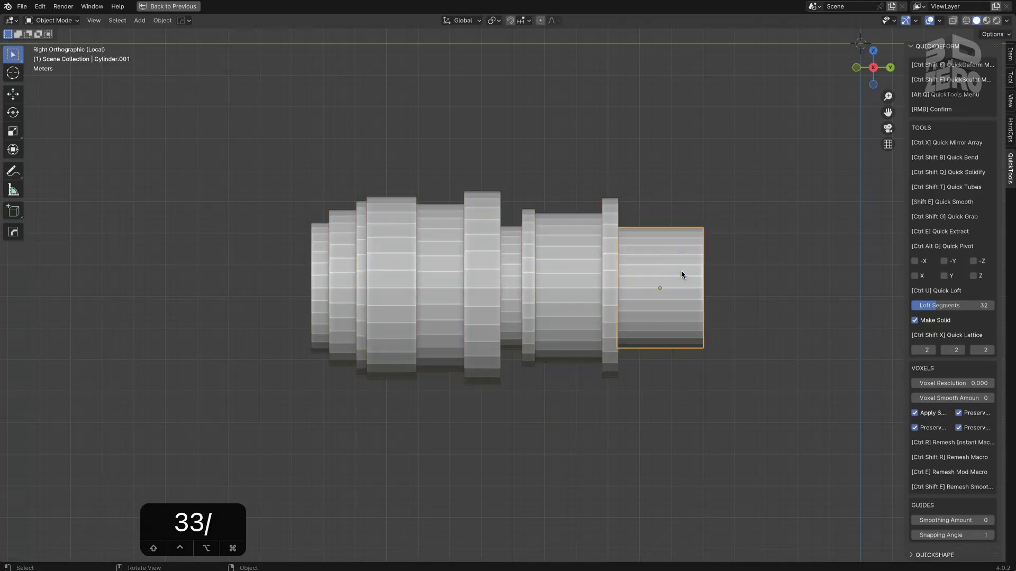
key("alt+q")
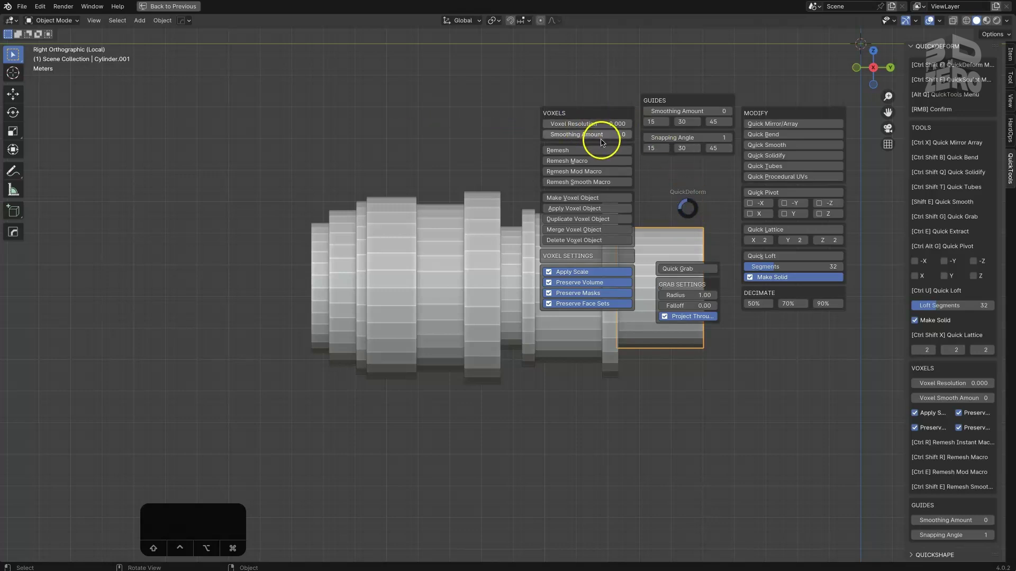
left_click(626, 163)
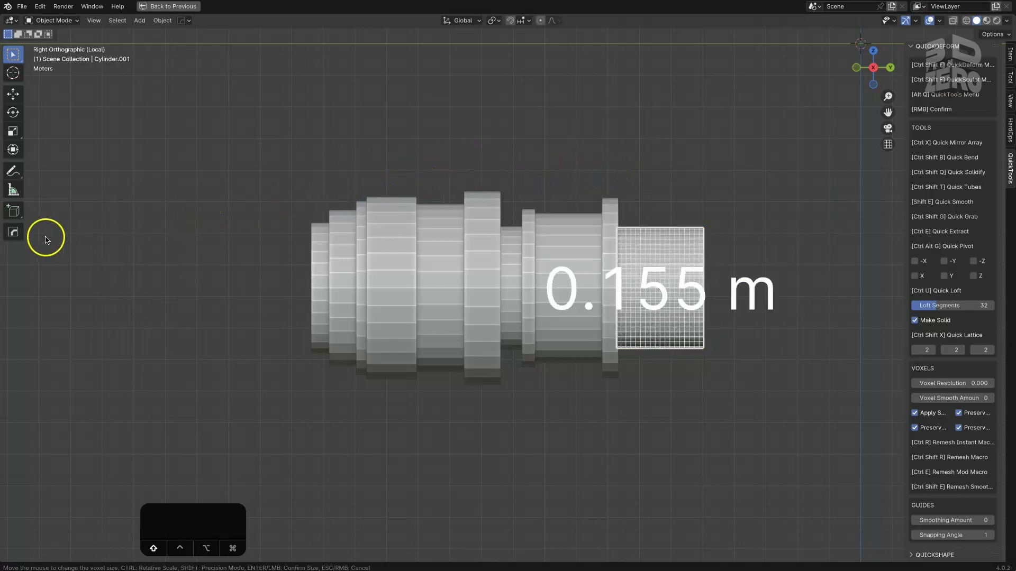
key("shift")
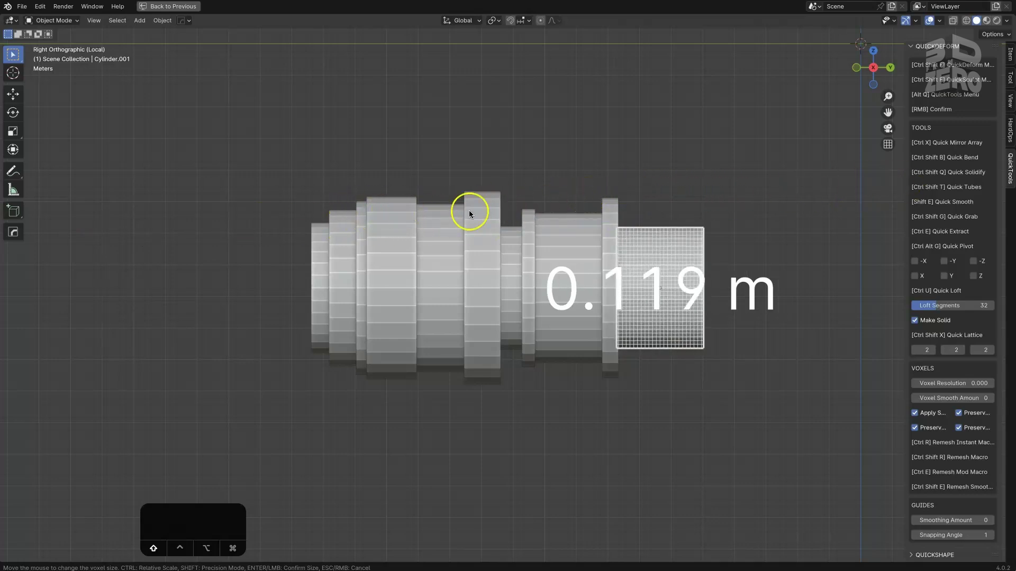
left_click(621, 206)
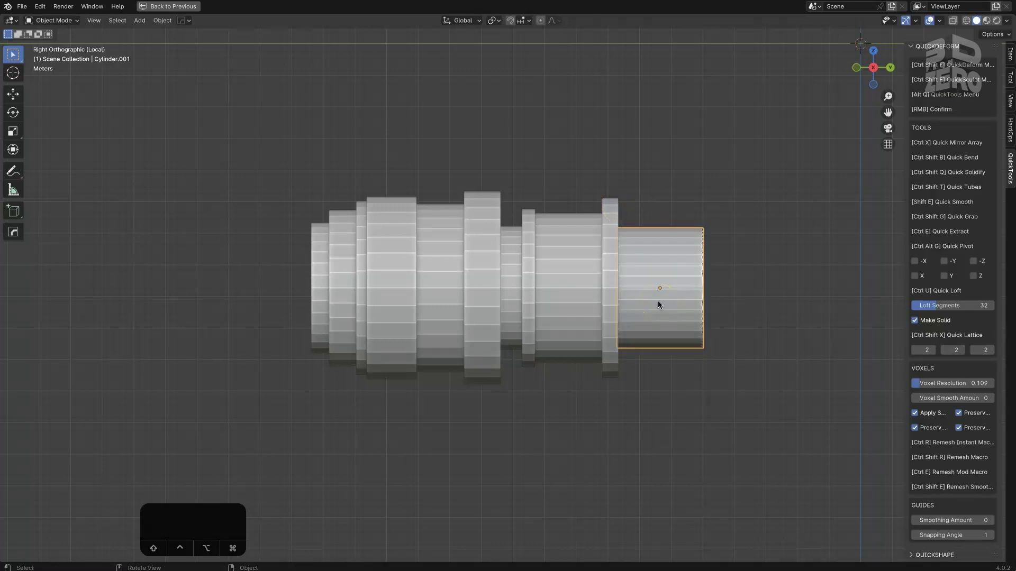
Set the Quick Lattice Y divisions to 3 and add the lattice to the remeshed end cylinder
scroll(658, 304, "up", 1)
middle_click_drag(658, 304, 510, 288, "shift")
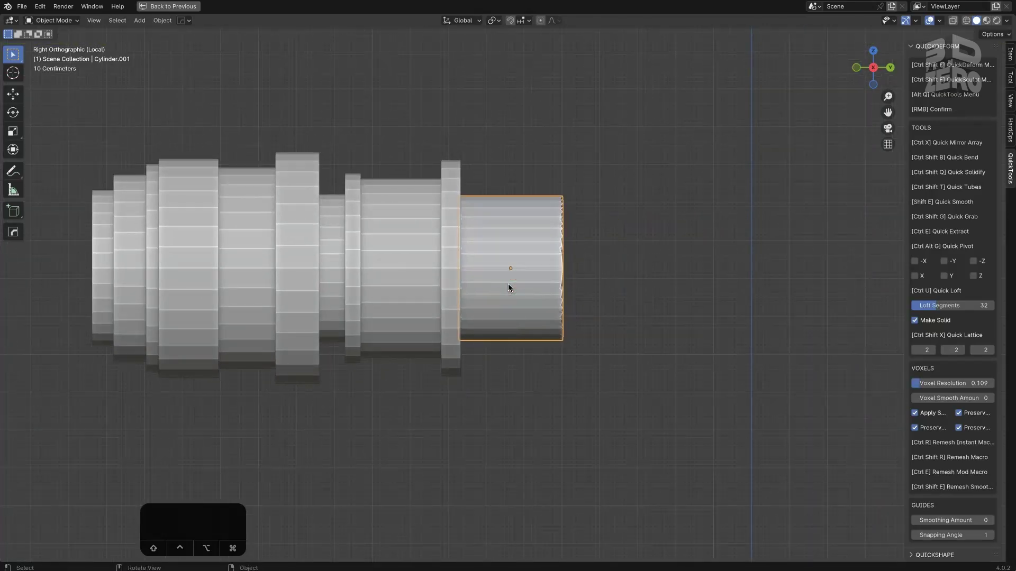
key("alt+q")
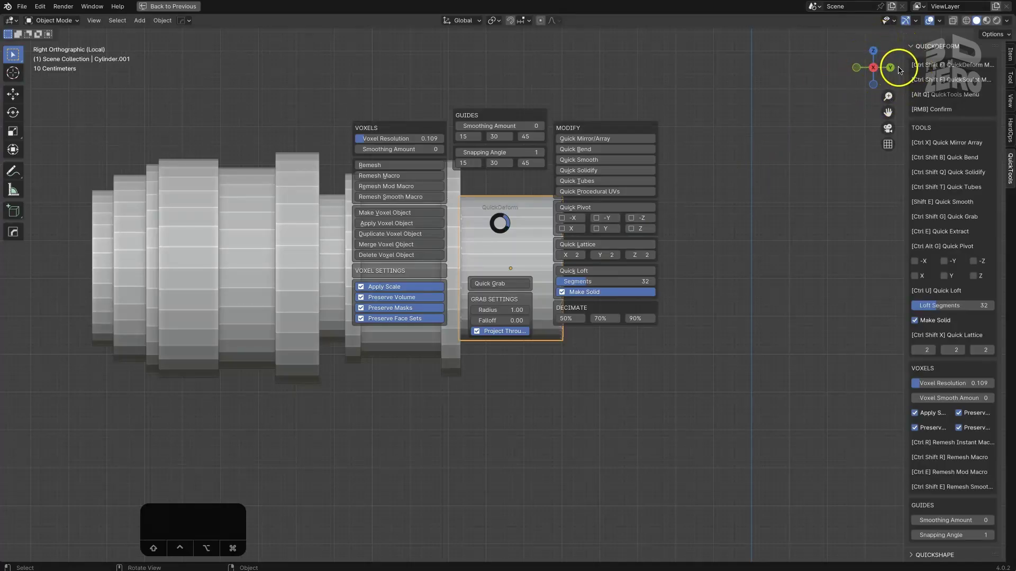
left_click(611, 256)
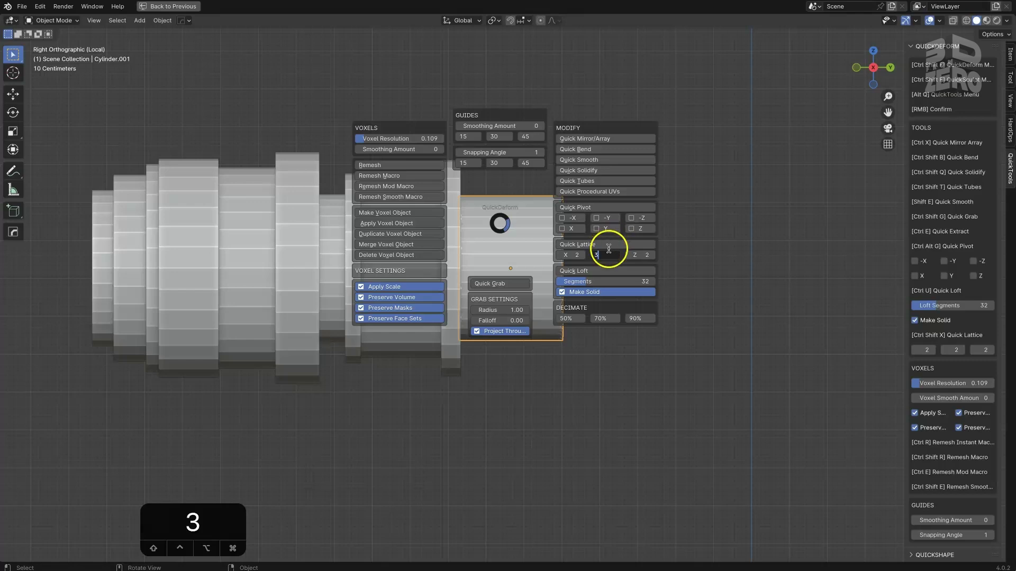
left_click(609, 251)
key("alt+q")
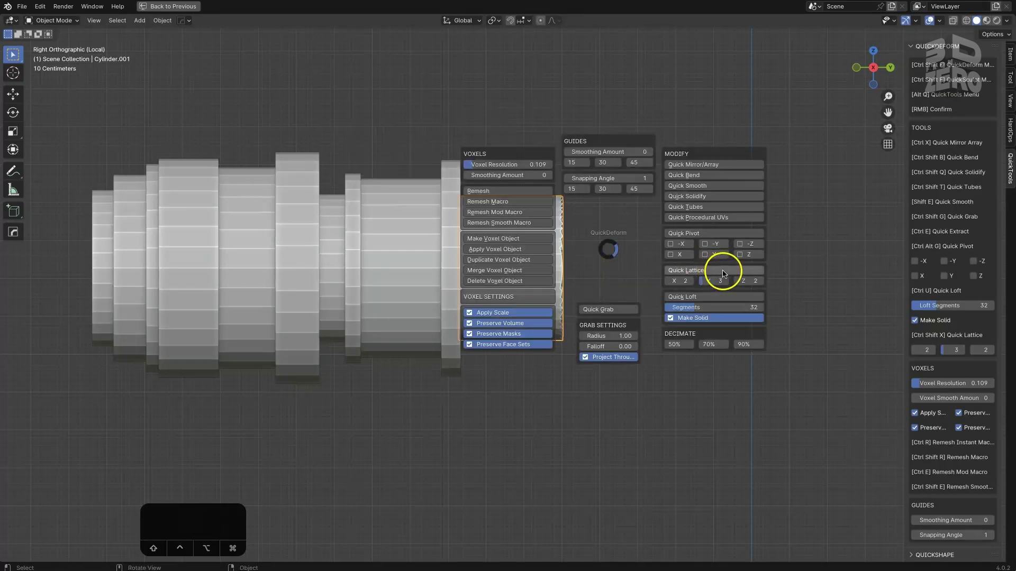
left_click(721, 269)
Select the lattice control points at the end cylinder's +Y end in the right view
middle_click_drag(566, 353, 501, 164)
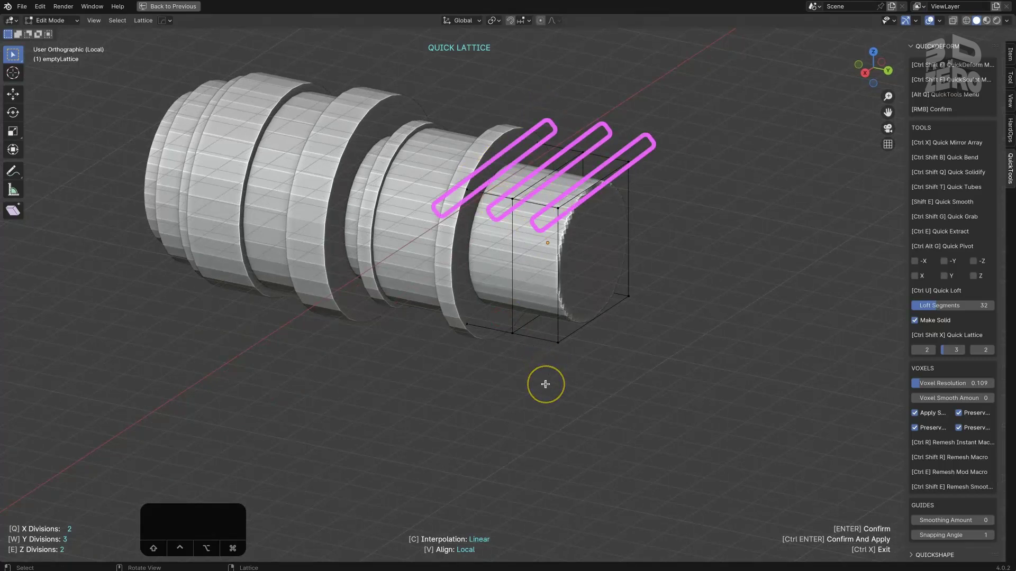
key("3")
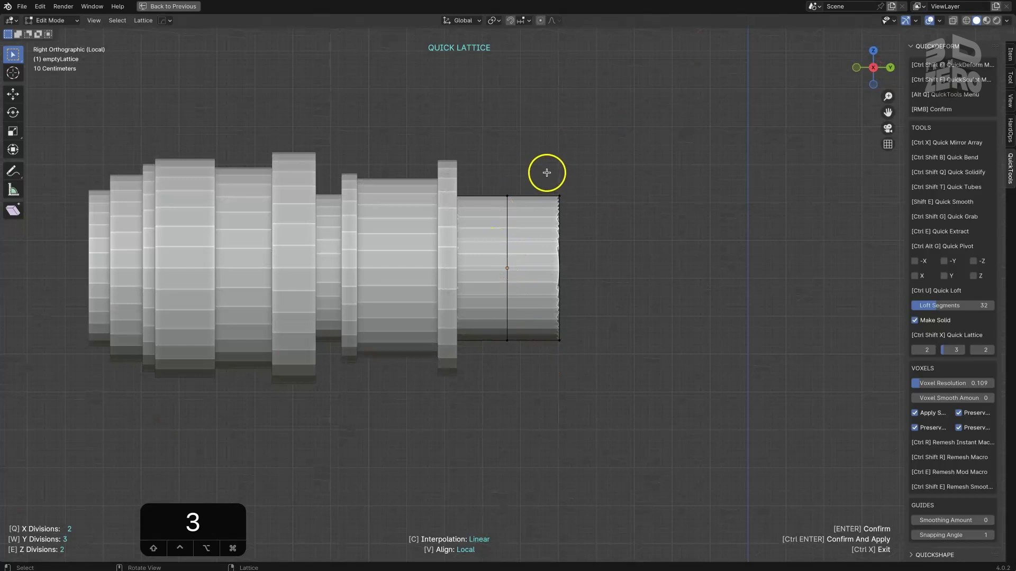
left_click_drag(542, 171, 662, 422)
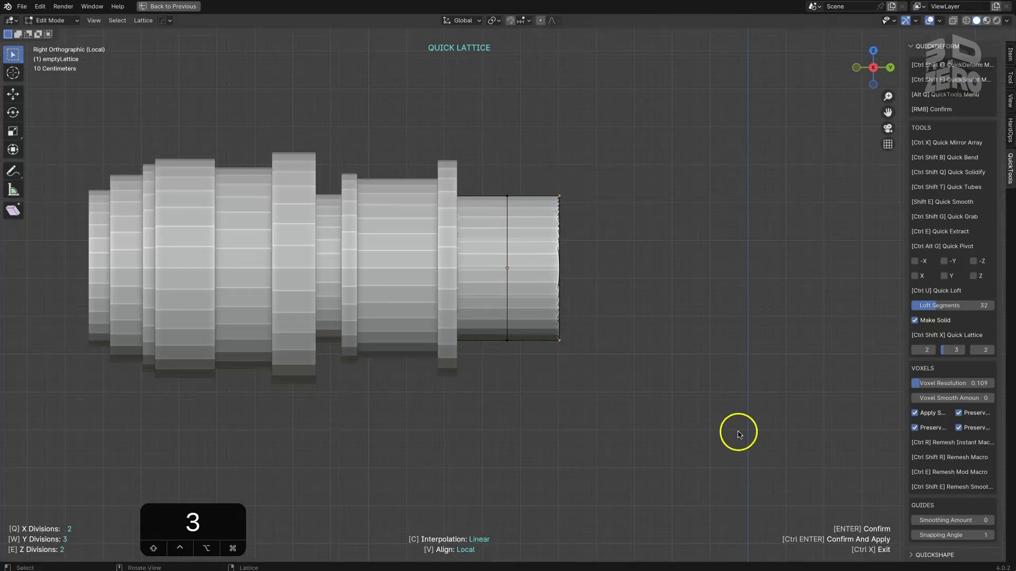
key("s")
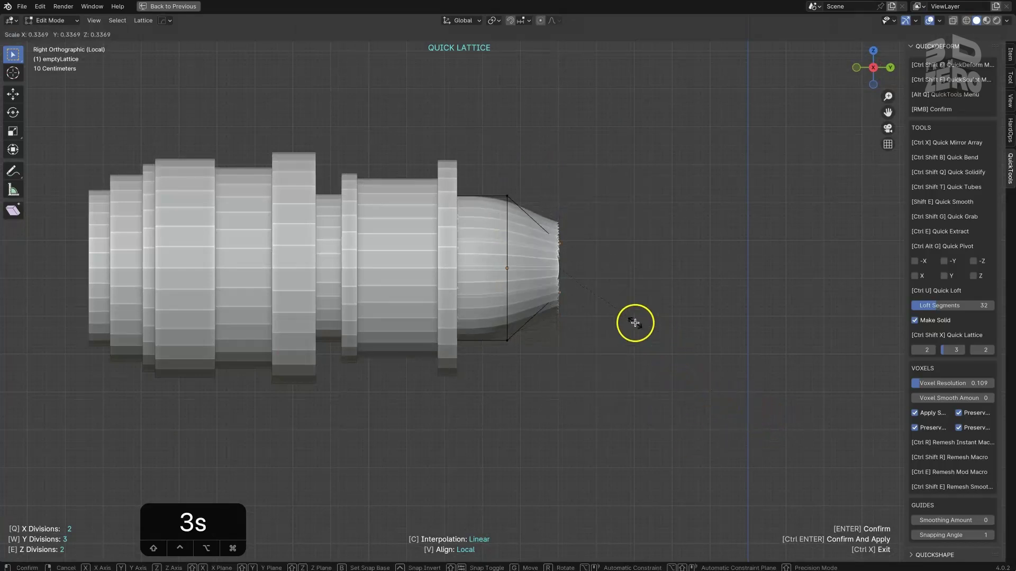
left_click(613, 292)
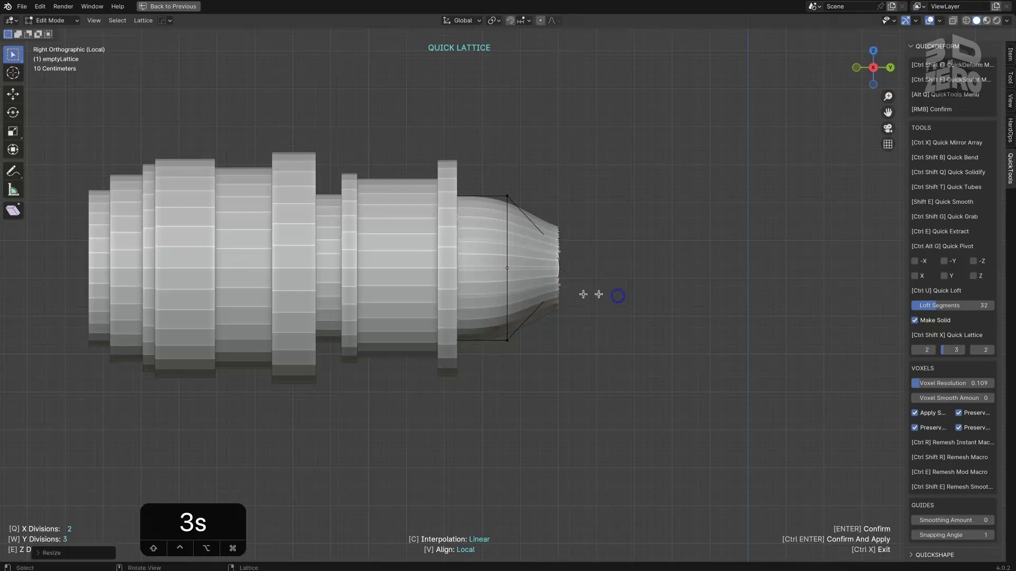
middle_click_drag(616, 294, 562, 300)
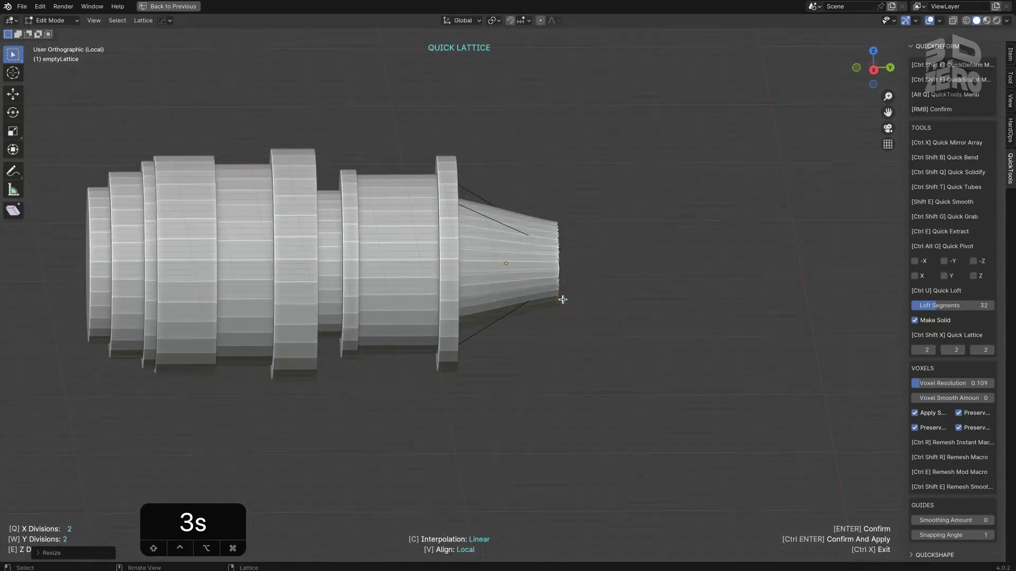
key("super+z")
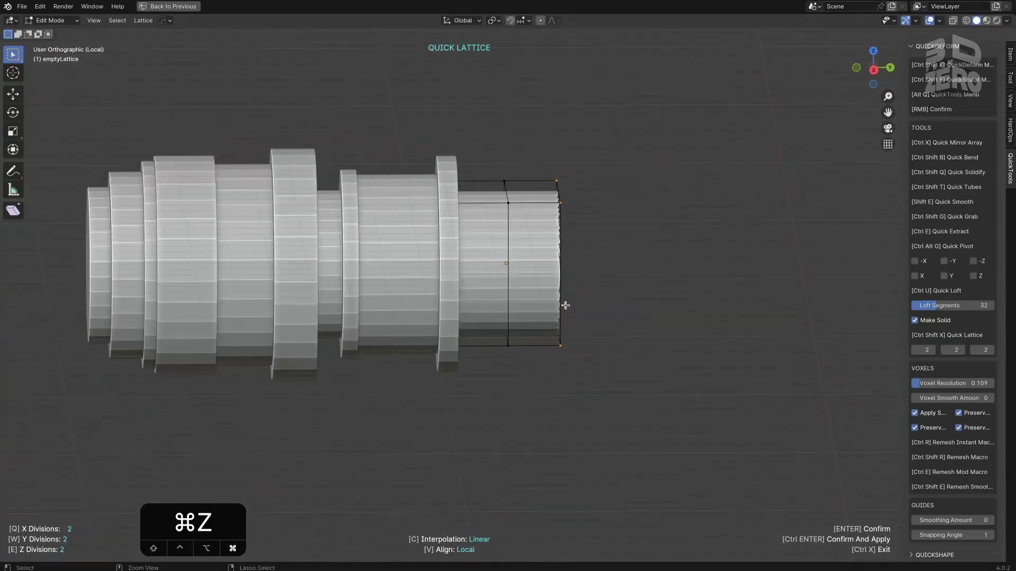
Scale the selected lattice end points down uniformly to taper the end cylinder into a nozzle, and confirm the lattice
key("3")
key("s")
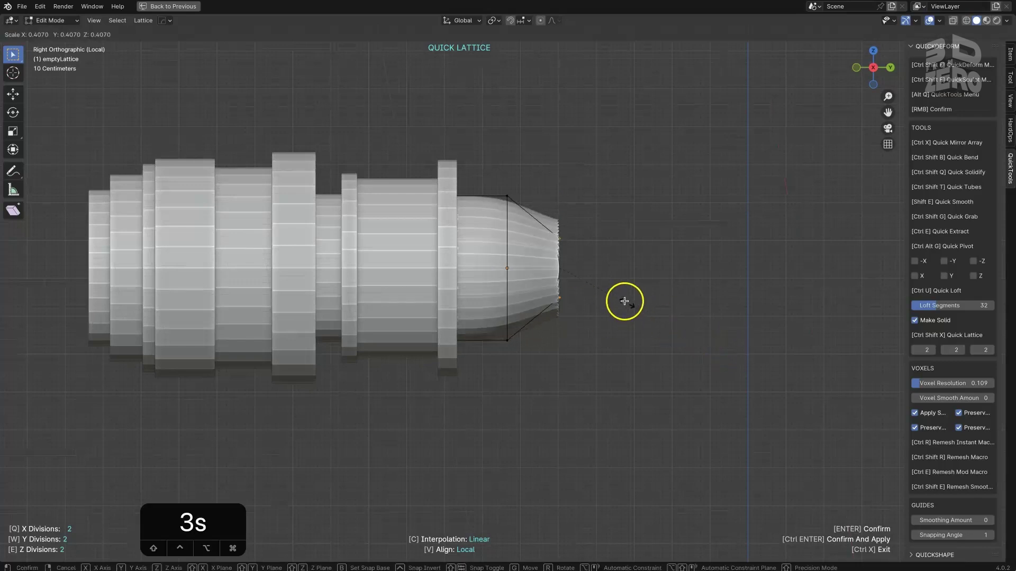
left_click(591, 279)
left_click(492, 142)
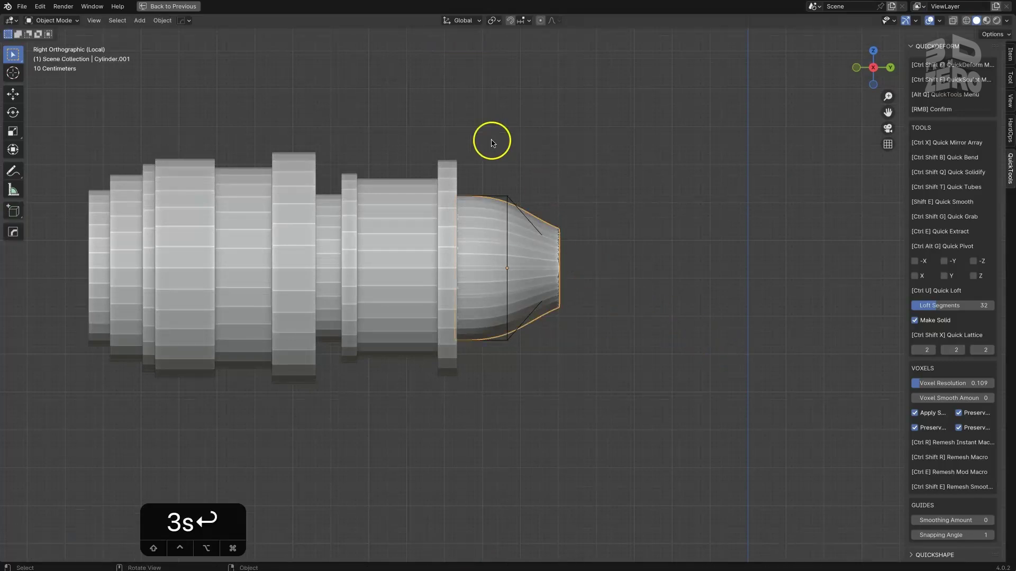
Remesh the engine cylinder between the two thin rings near the tapered nozzle at a voxel resolution of 0.109
left_click(385, 215)
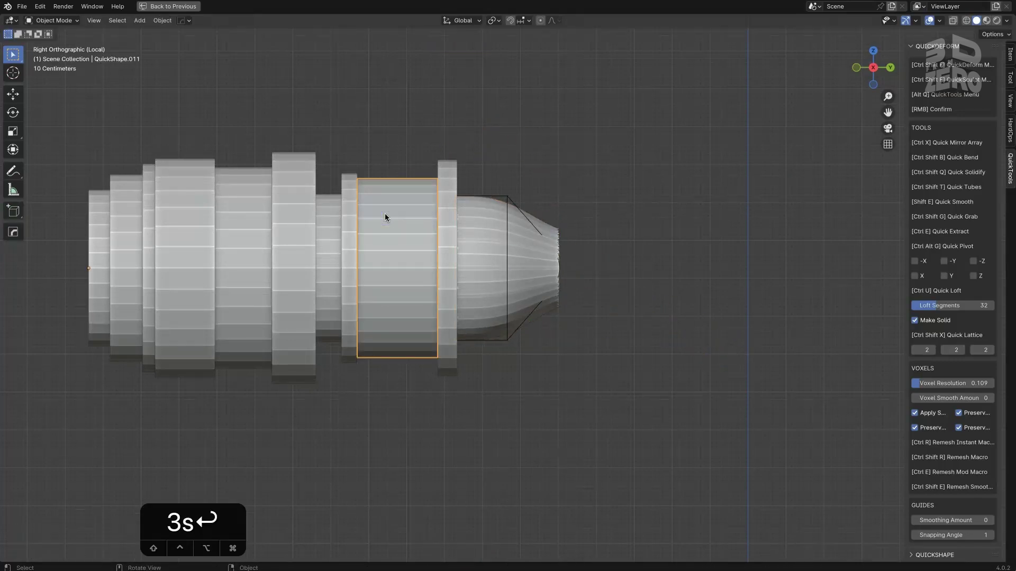
key("ctrl+shift+e")
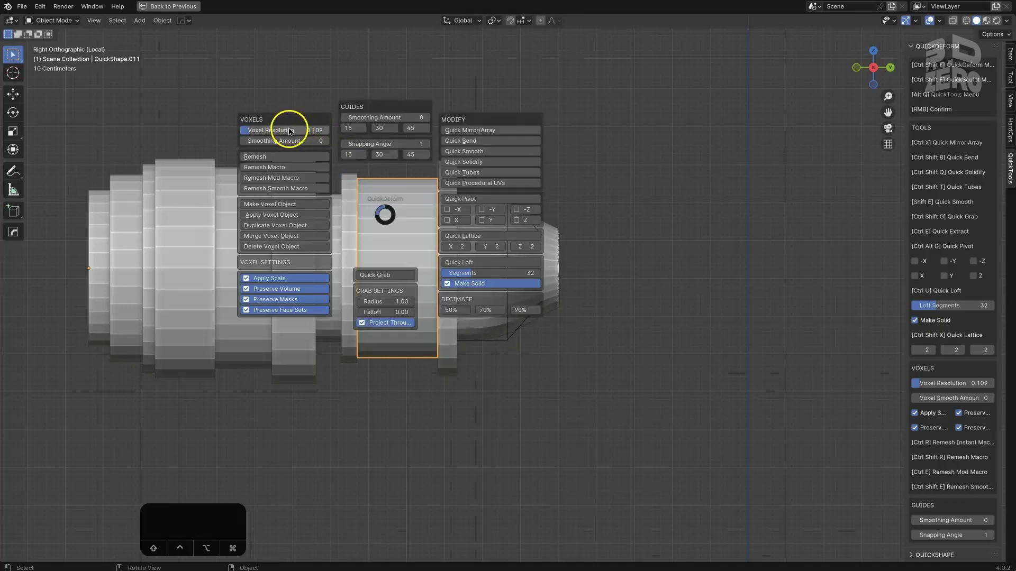
left_click(325, 159)
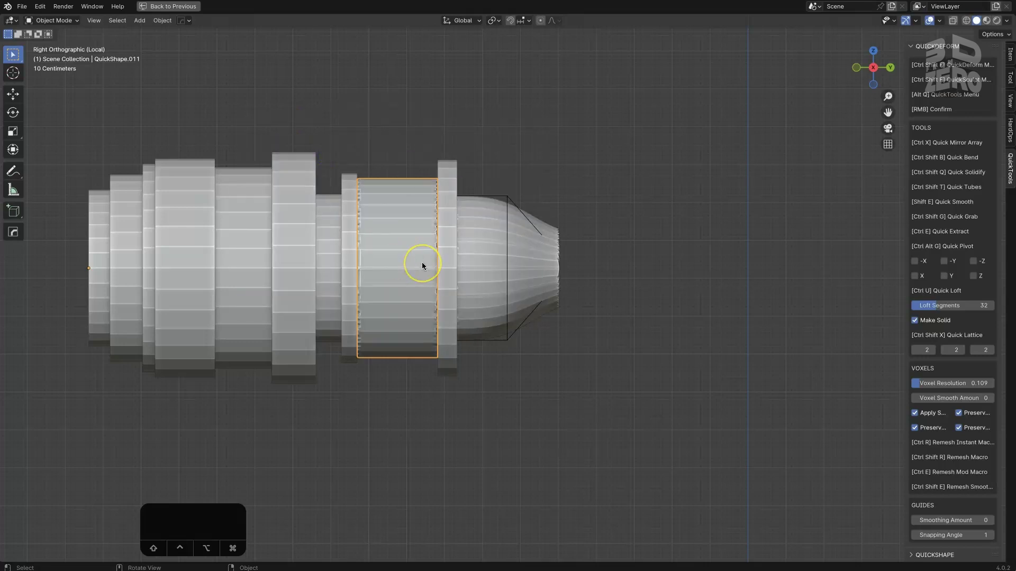
Add a Quick Lattice to the remeshed cylinder and set its Y divisions to 6
key("ctrl+shift+x")
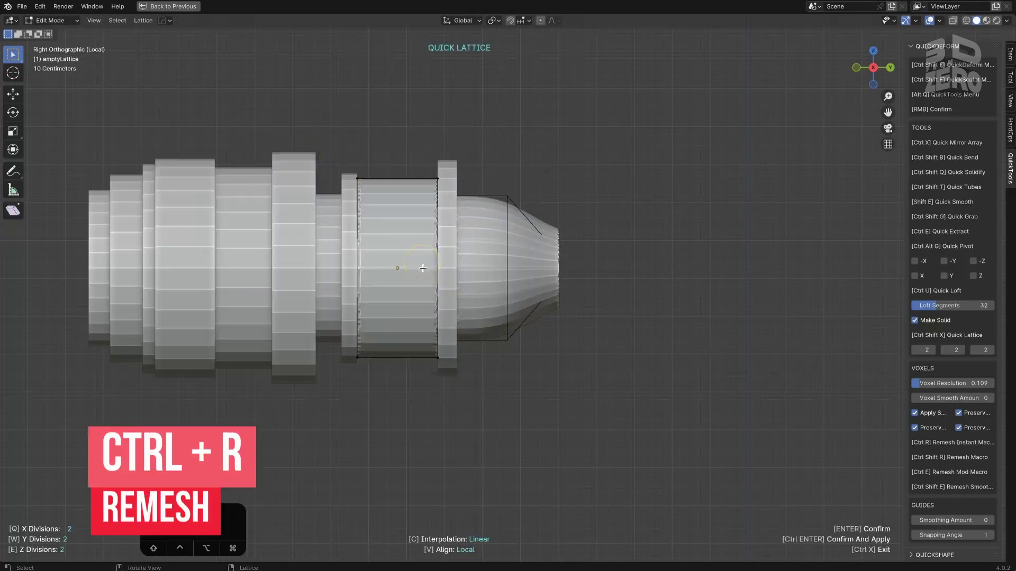
left_click(427, 300)
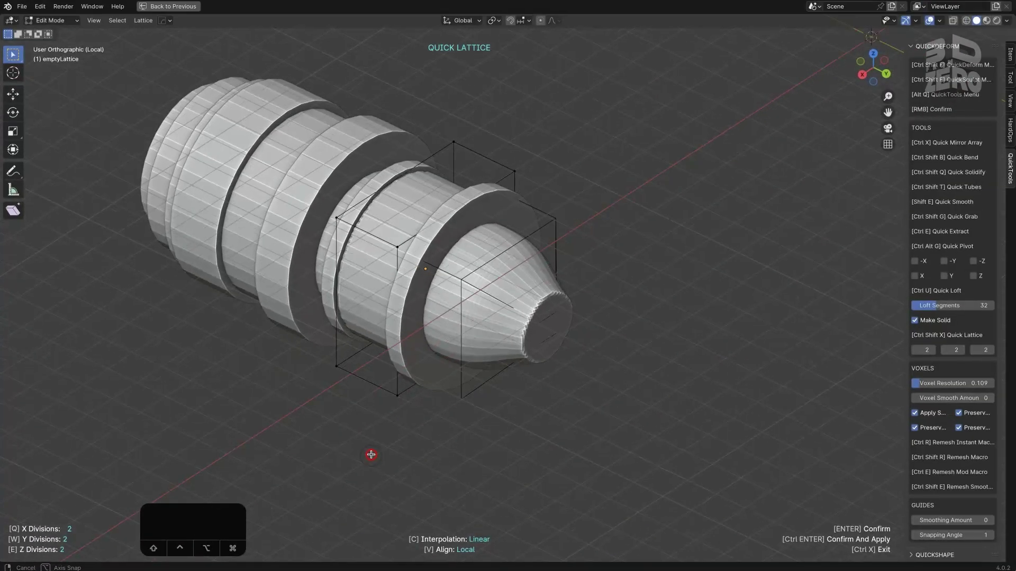
middle_click_drag(370, 454, 375, 445)
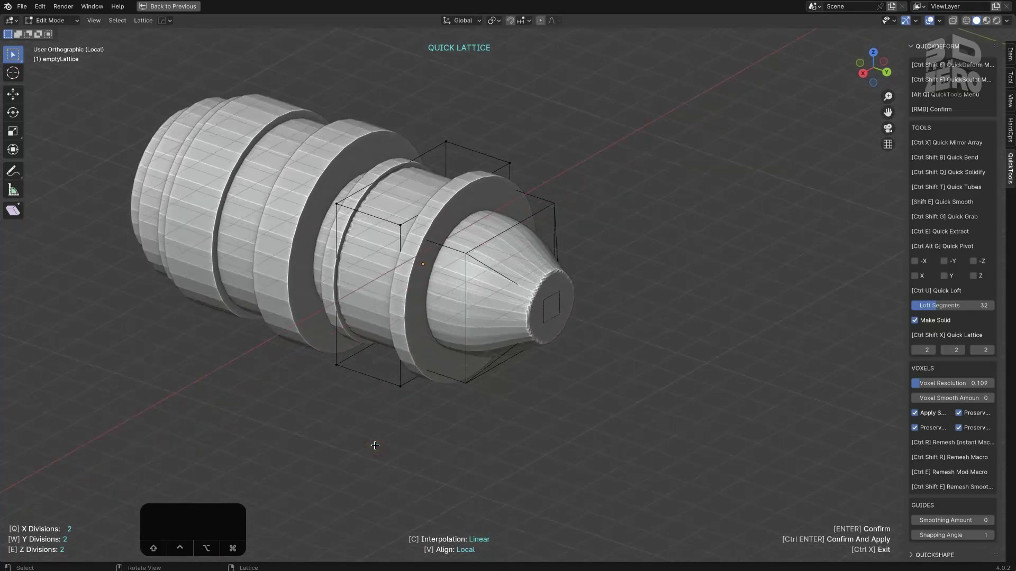
mouse_move(375, 446)
left_mouse_down()
mouse_move(578, 401)
mouse_move(410, 422)
mouse_move(562, 413)
mouse_move(546, 422)
mouse_move(362, 436)
left_mouse_up()
left_click_drag(361, 436, 480, 433)
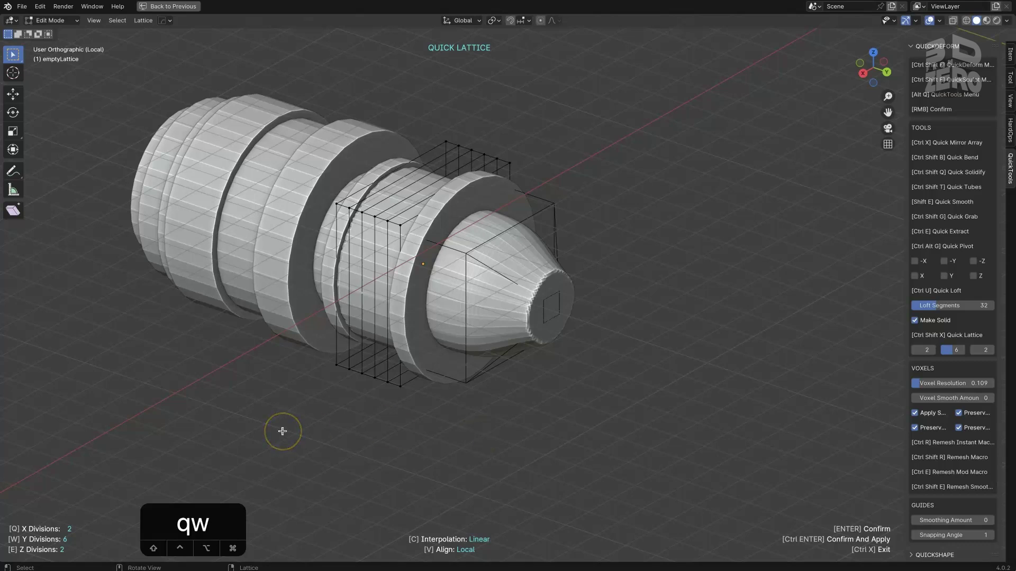
Scale the lattice's two middle rows of points to about 0.6 with Y locked, pinching the cylinder's waist, and confirm the lattice
key("3")
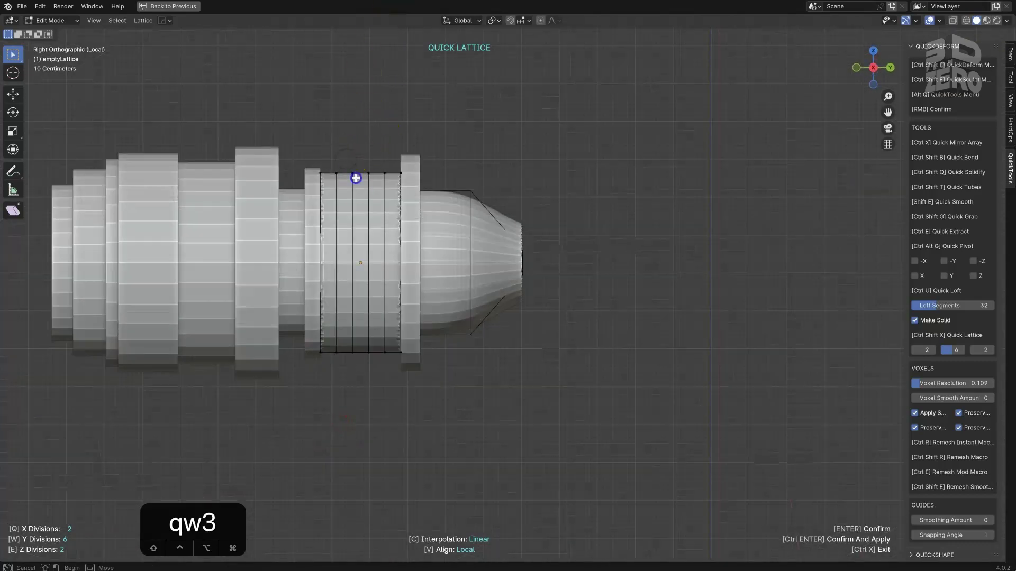
left_click_drag(347, 157, 376, 393)
key("s")
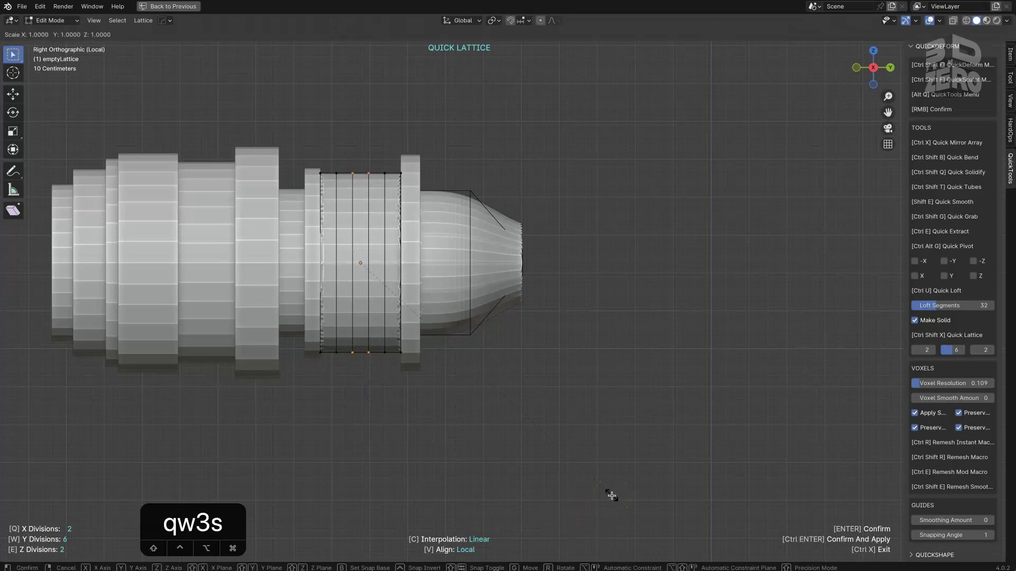
key("shift+y")
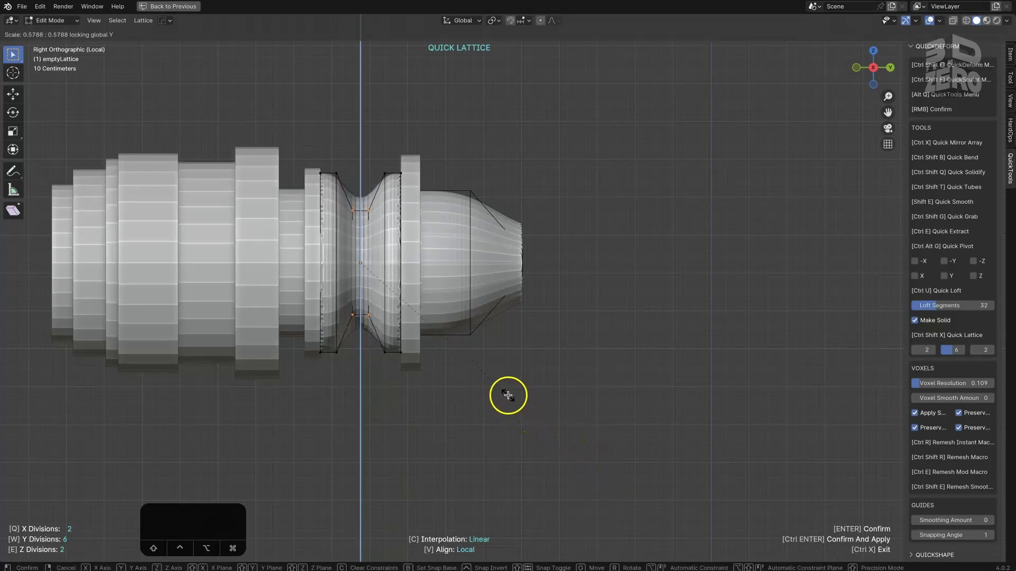
left_click(522, 400)
key("Return")
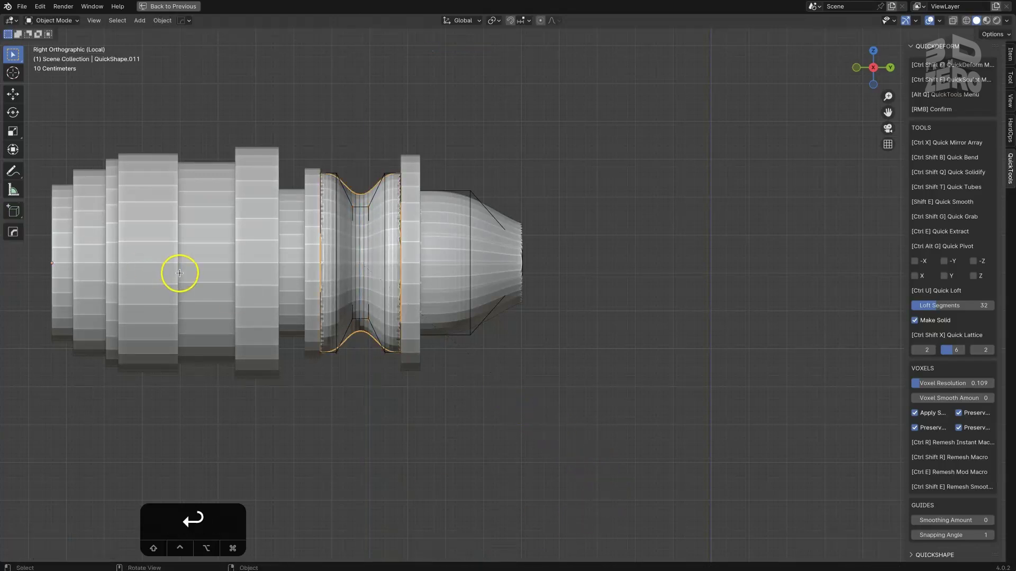
Add a Quick Lattice with 5 Y divisions to the segment between the engine's two widest rings, scale its points to shape the segment, and confirm
left_click(211, 234)
key("ctrl+shift+x")
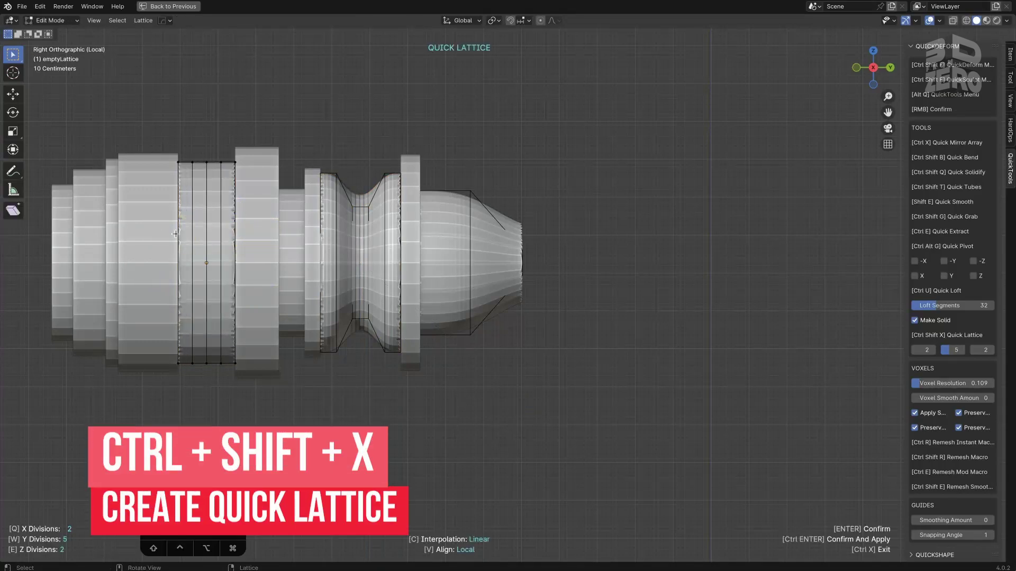
key("w")
key("s")
key("Return")
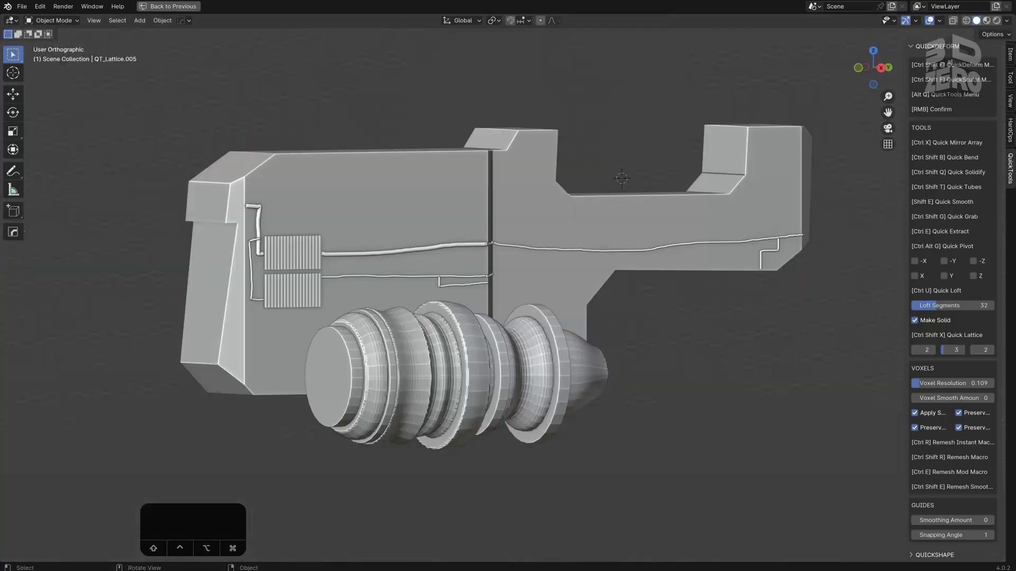
Select the vehicle body together with all its surface details and engine parts, keeping the body as the active object
left_click(431, 251)
middle_click_drag(431, 251, 464, 266)
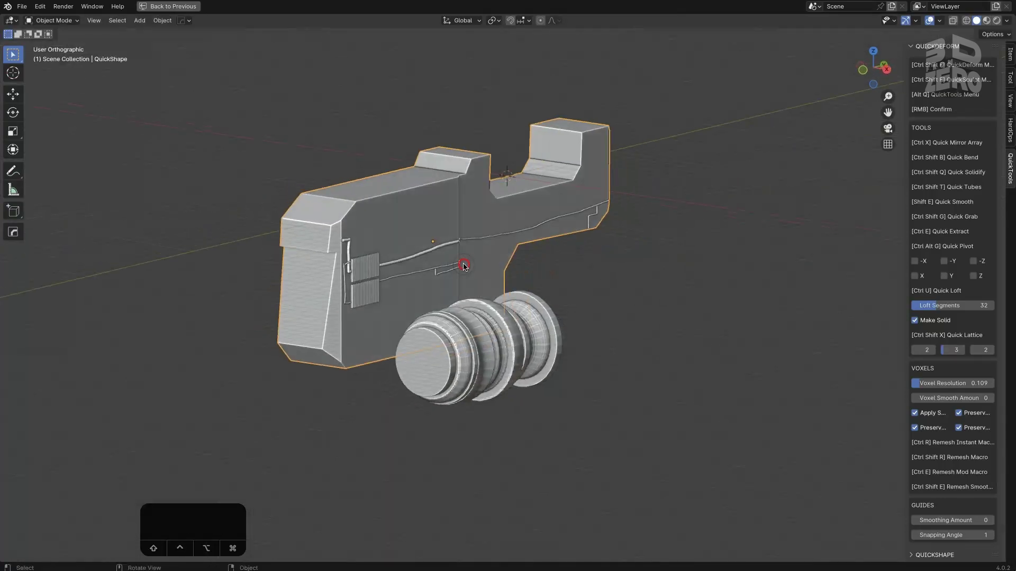
key("KP_7")
scroll(463, 267, "down", 3)
left_click(465, 279, "shift")
Run Quick Mirror/Array in Mirror mode with the origin set to Cursor, and mirror the selected vehicle parts across the X axis
key("alt+q")
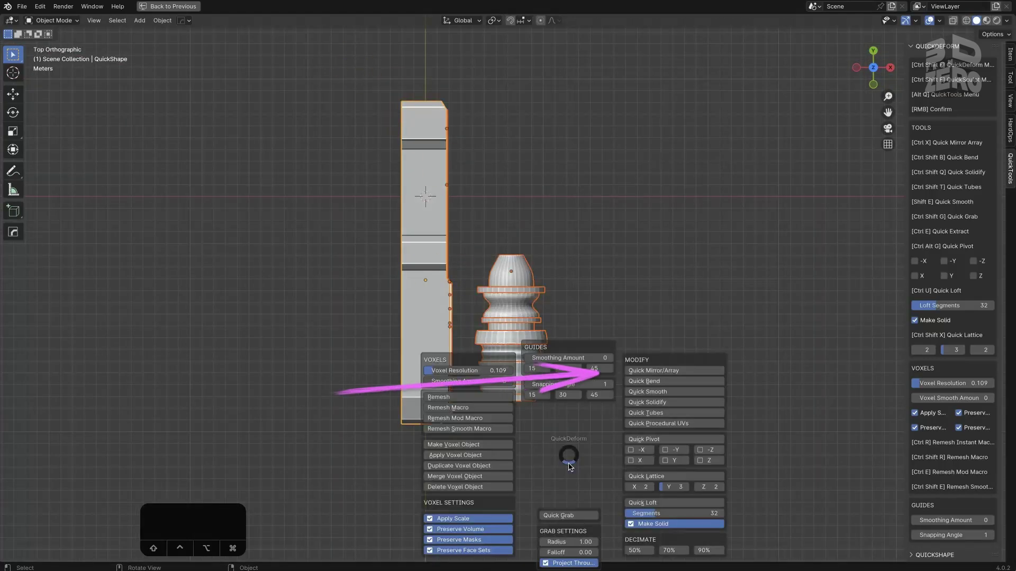
left_click(682, 376)
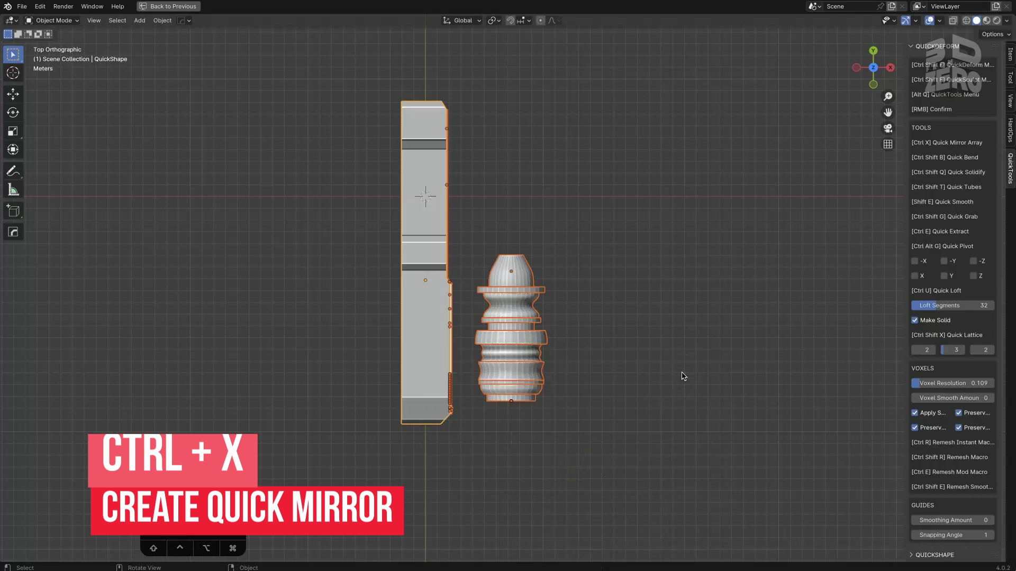
key("ctrl+x")
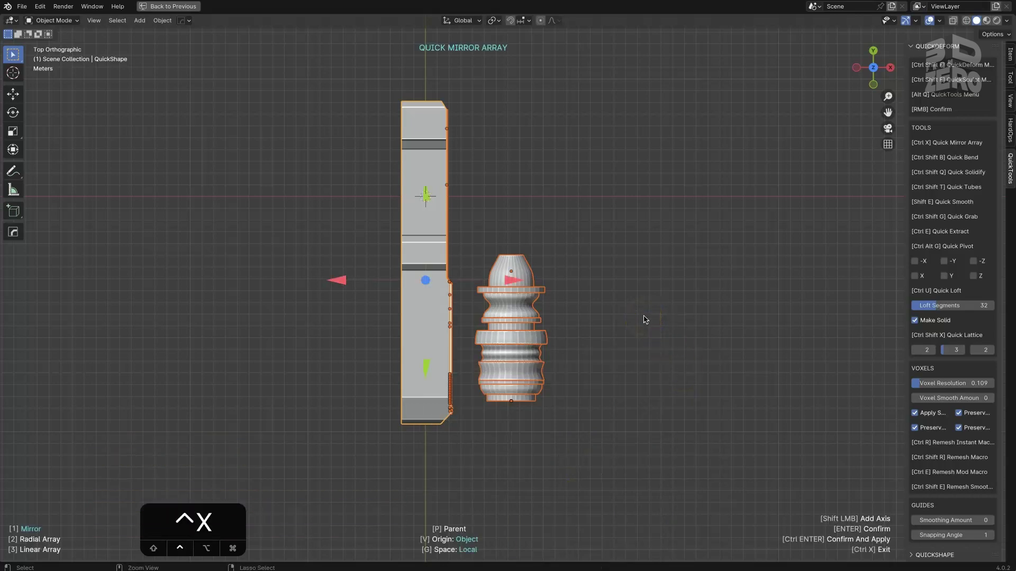
middle_click_drag(645, 320, 614, 213)
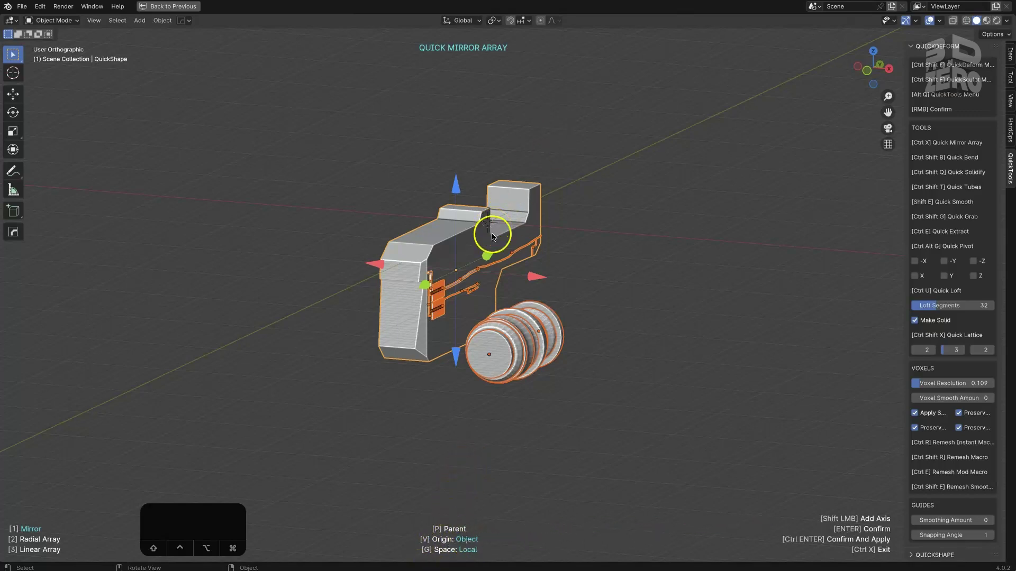
scroll(483, 222, "up", 8)
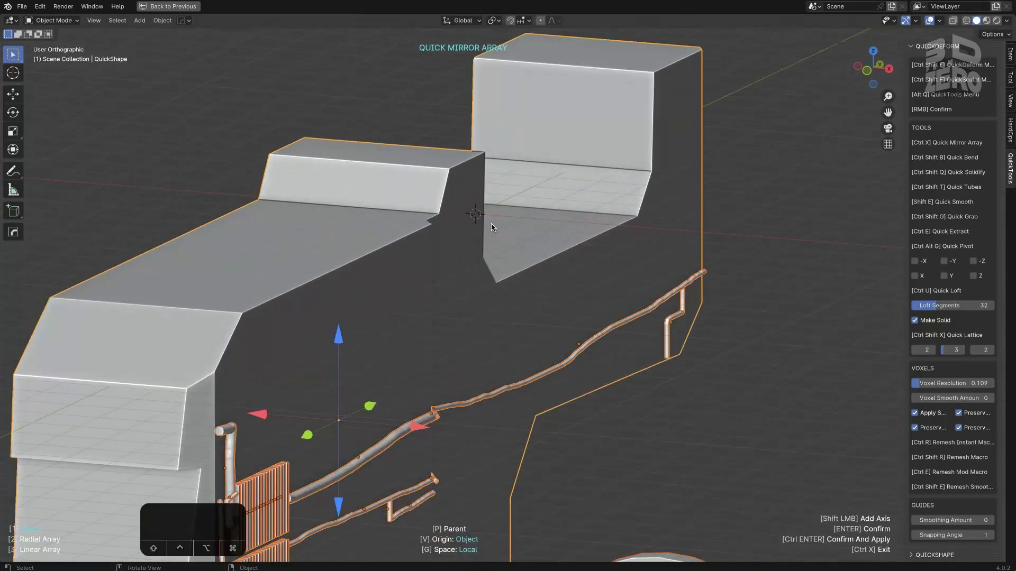
scroll(490, 224, "down", 8)
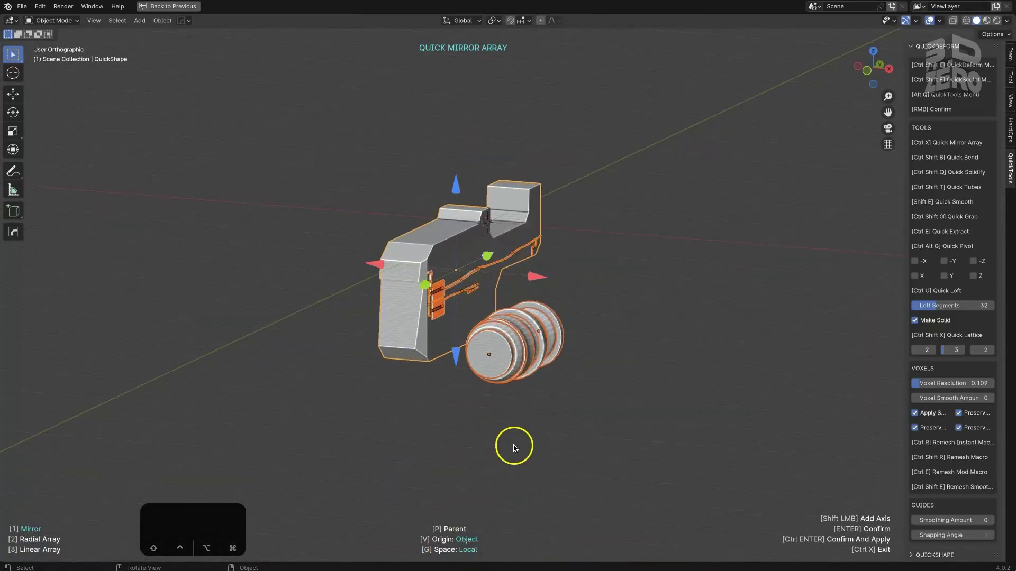
key("v")
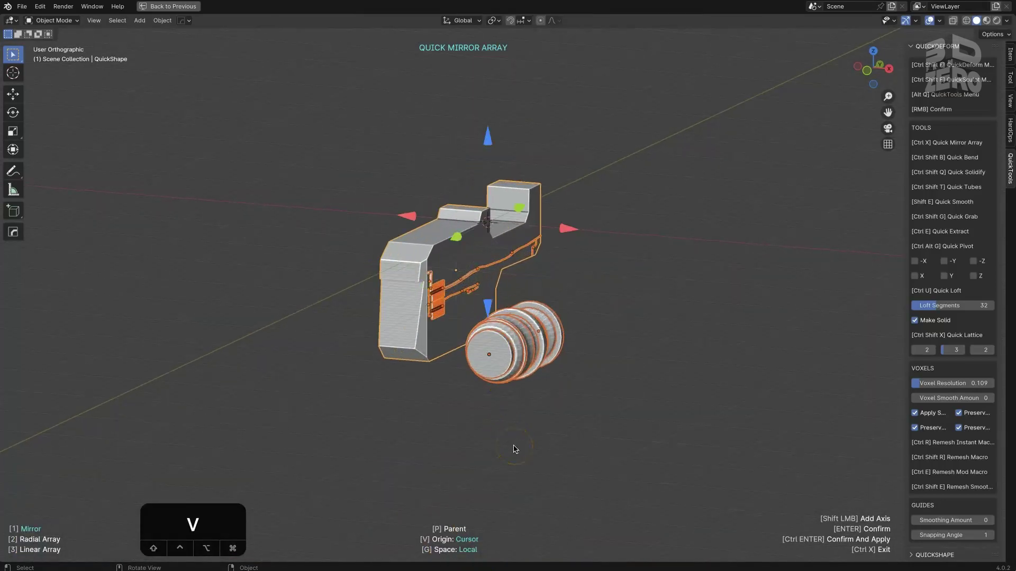
left_click(567, 231)
left_click(565, 231)
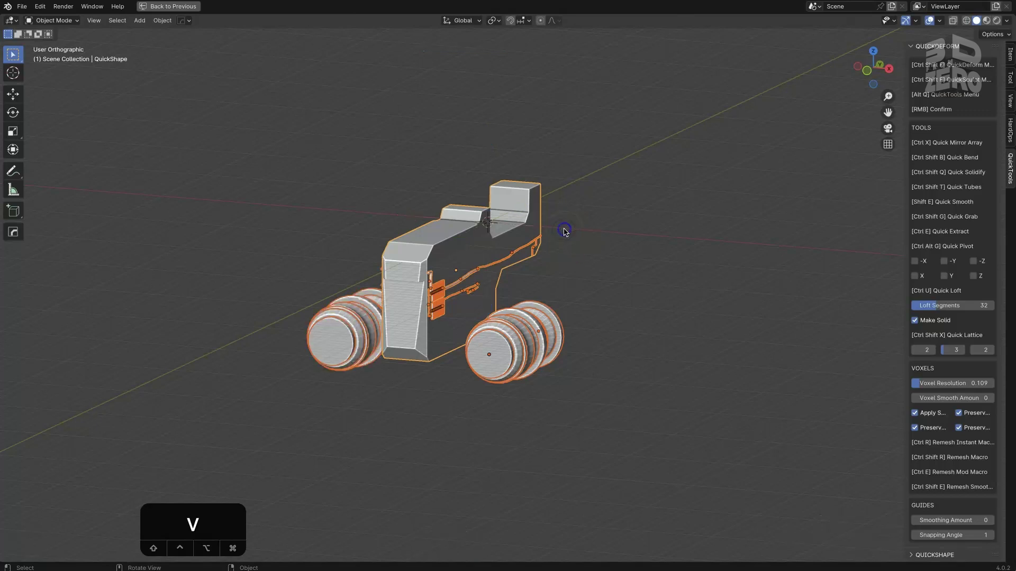
middle_click_drag(420, 238, 458, 241)
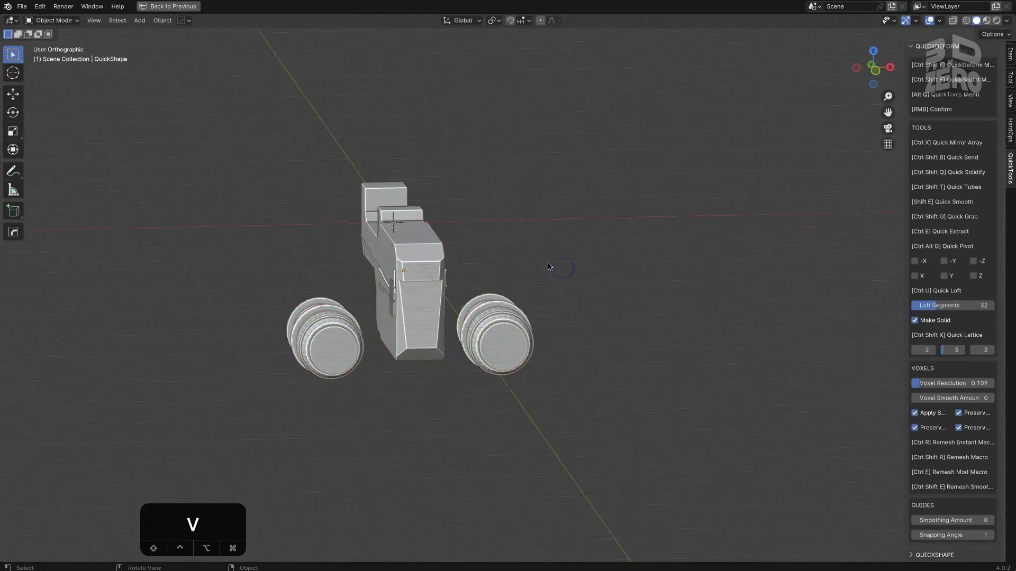
middle_click_drag(548, 265, 478, 254)
middle_click_drag(410, 261, 436, 291, "ctrl")
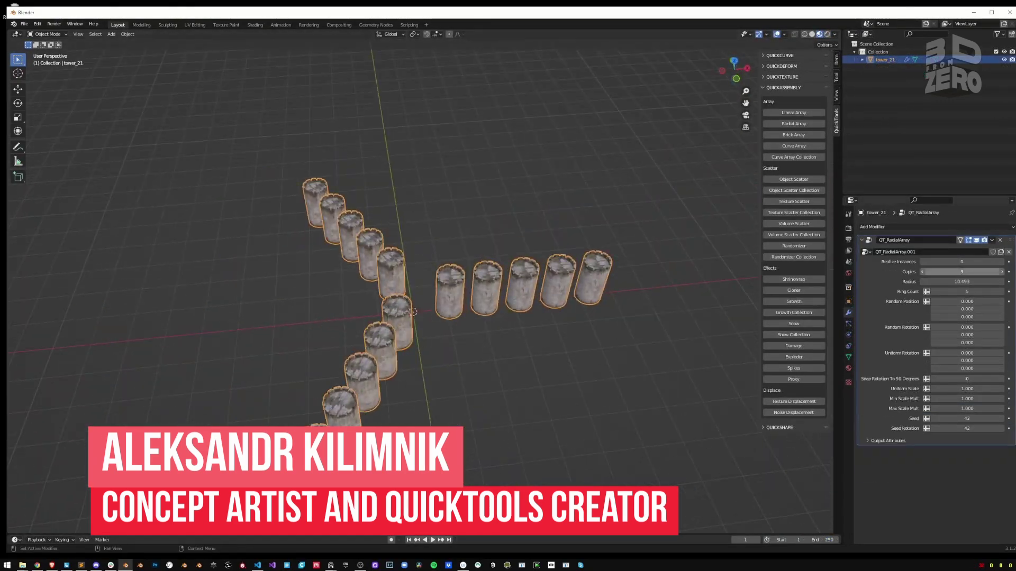
Set the tower's radial array to 6 copies and its random position to 1.890 on X and 0.440 on Y
mouse_move(951, 272)
left_mouse_down()
mouse_move(968, 273)
mouse_move(952, 272)
left_mouse_up()
left_click_drag(952, 302, 974, 301)
left_click_drag(958, 309, 967, 309)
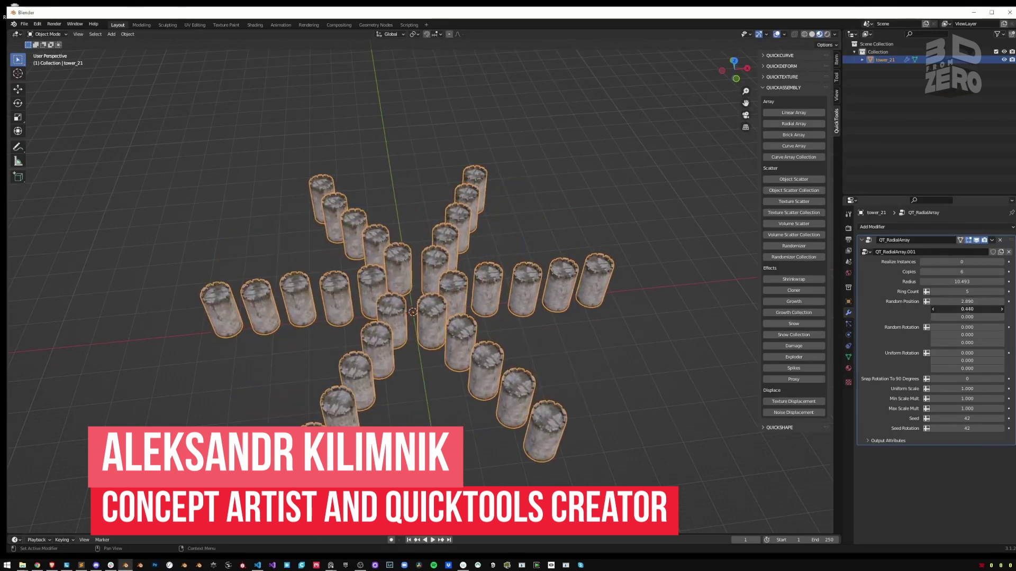